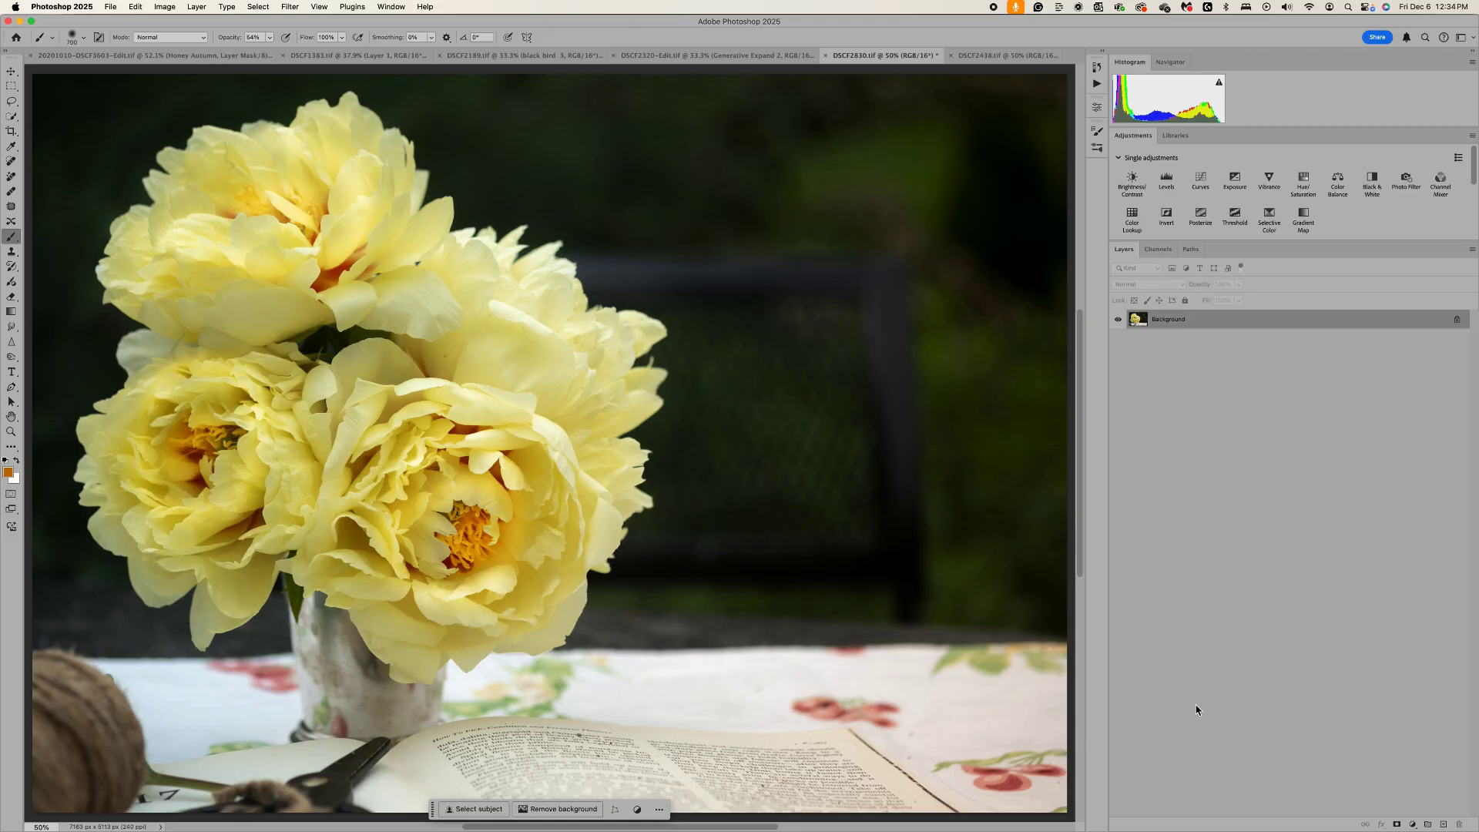
Return to the vase of peonies photo and duplicate it onto Layer 1
{"action": "left_click", "coordinate": [993, 58]}
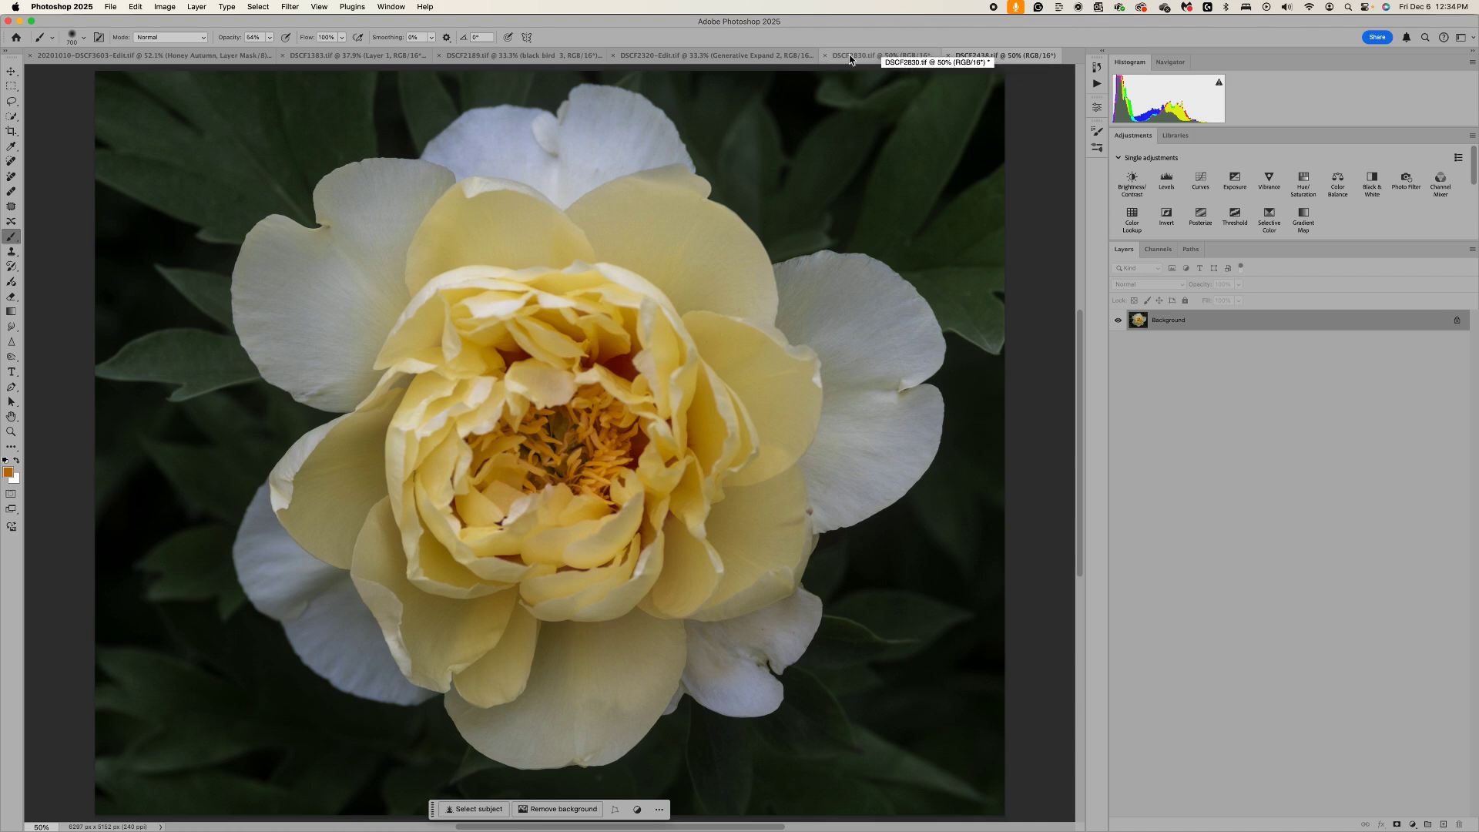
{"action": "left_click", "coordinate": [850, 57]}
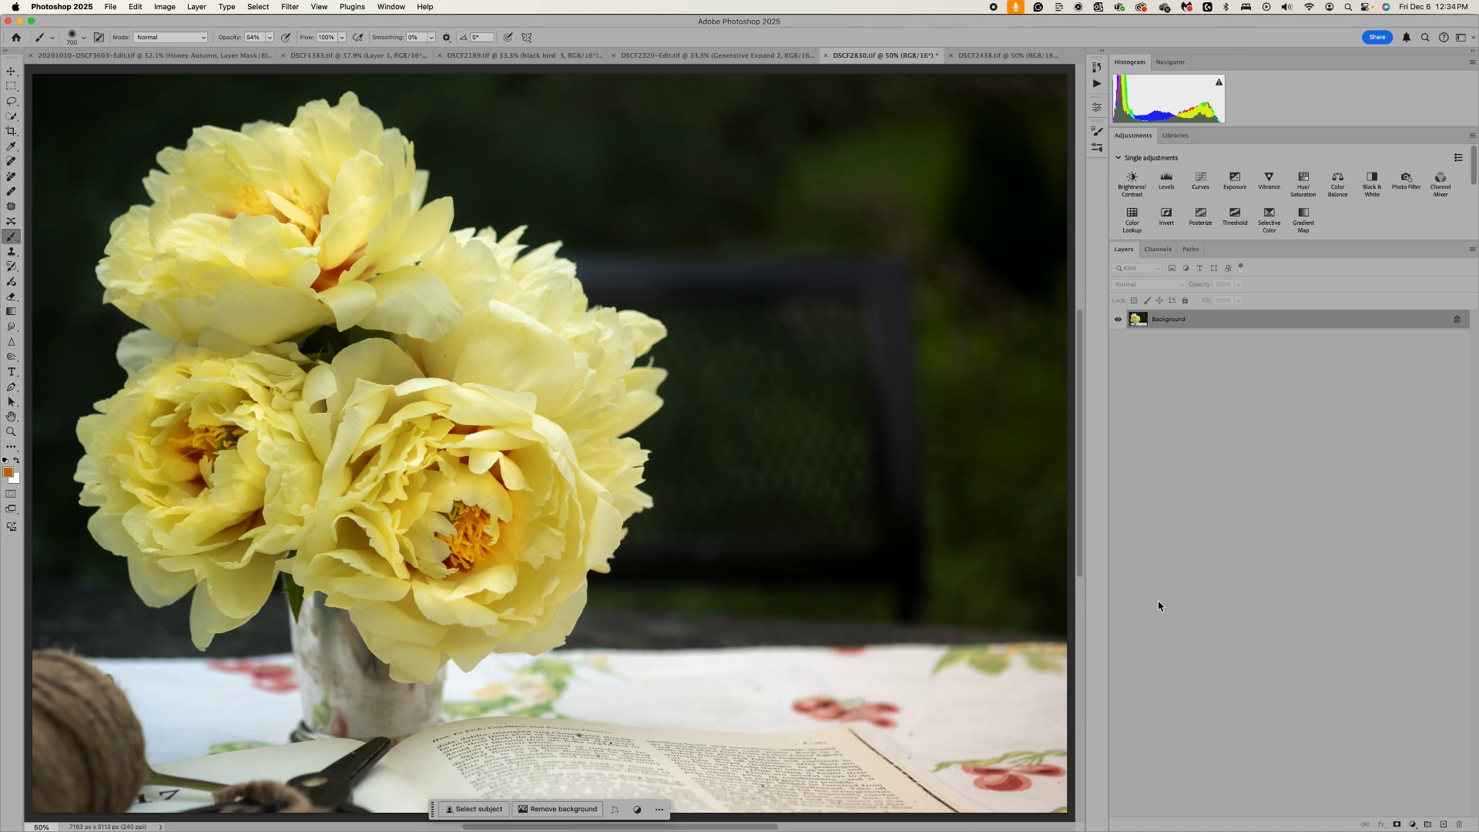
{"action": "key", "text": "super+j"}
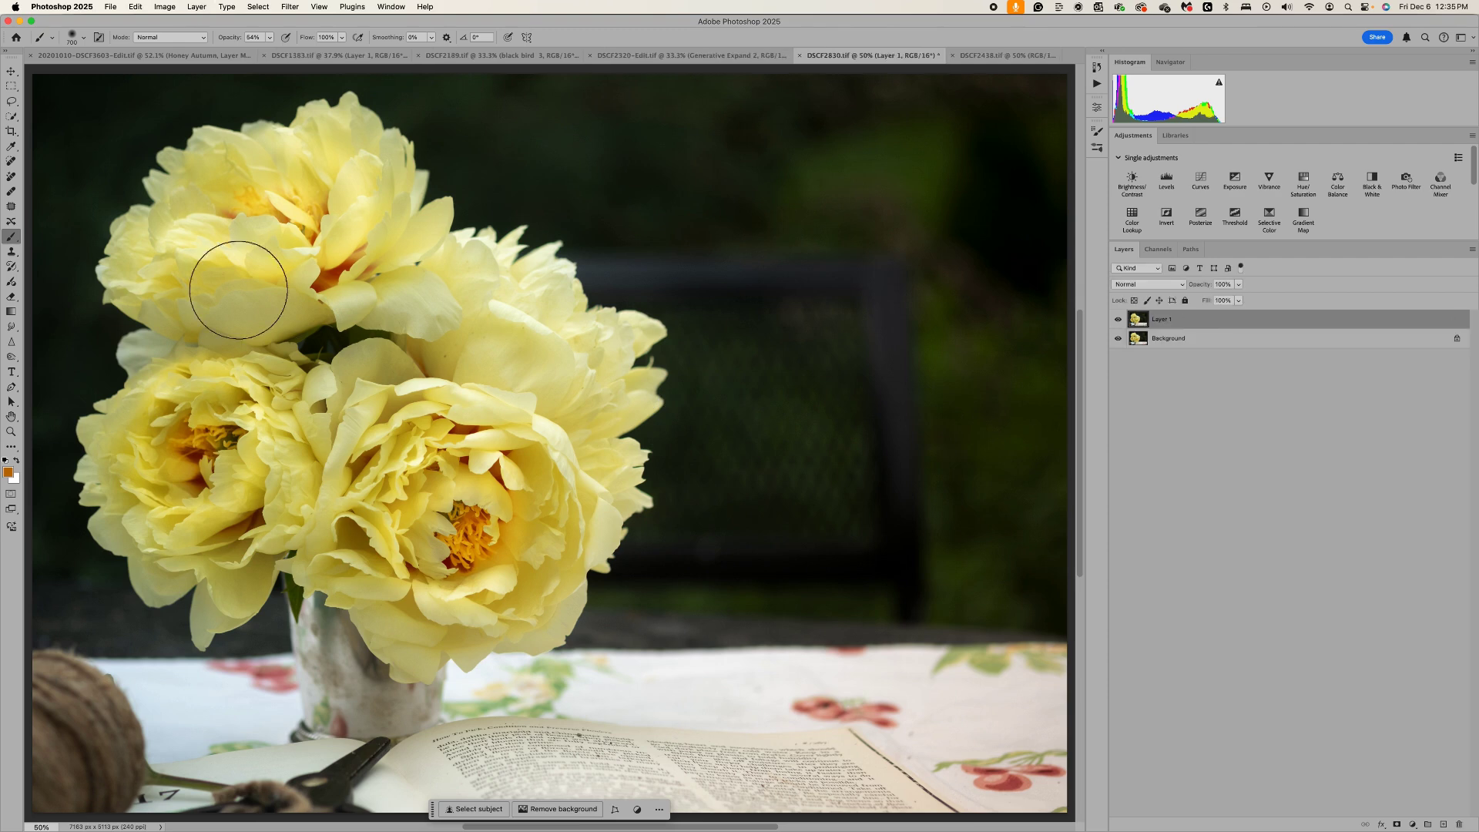
Crop the photo slightly tighter, straightening it by about 0.8°
{"action": "left_click", "coordinate": [12, 131]}
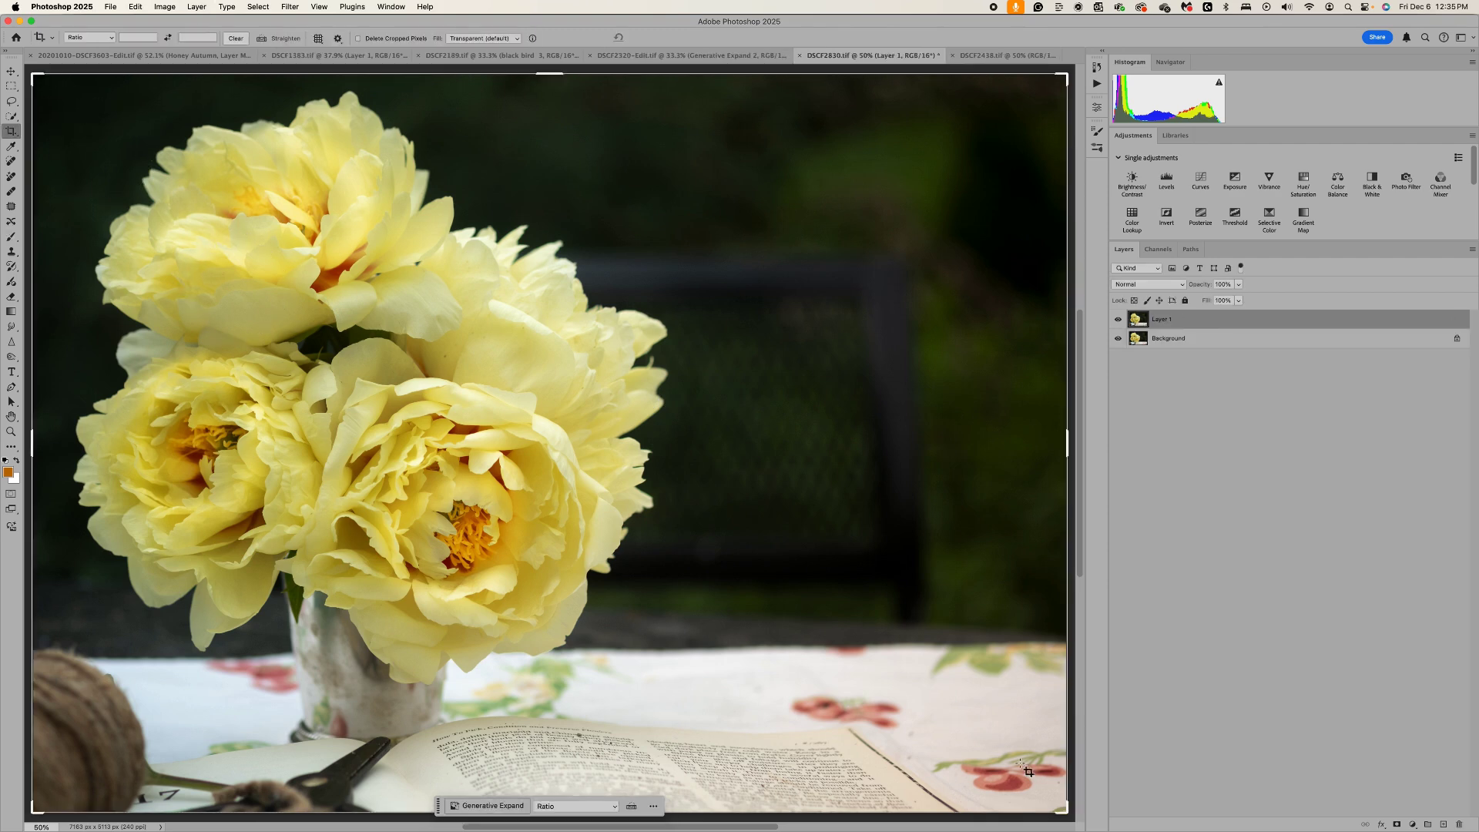
{"action": "scroll", "coordinate": [949, 702], "scroll_direction": "down", "scroll_amount": 2}
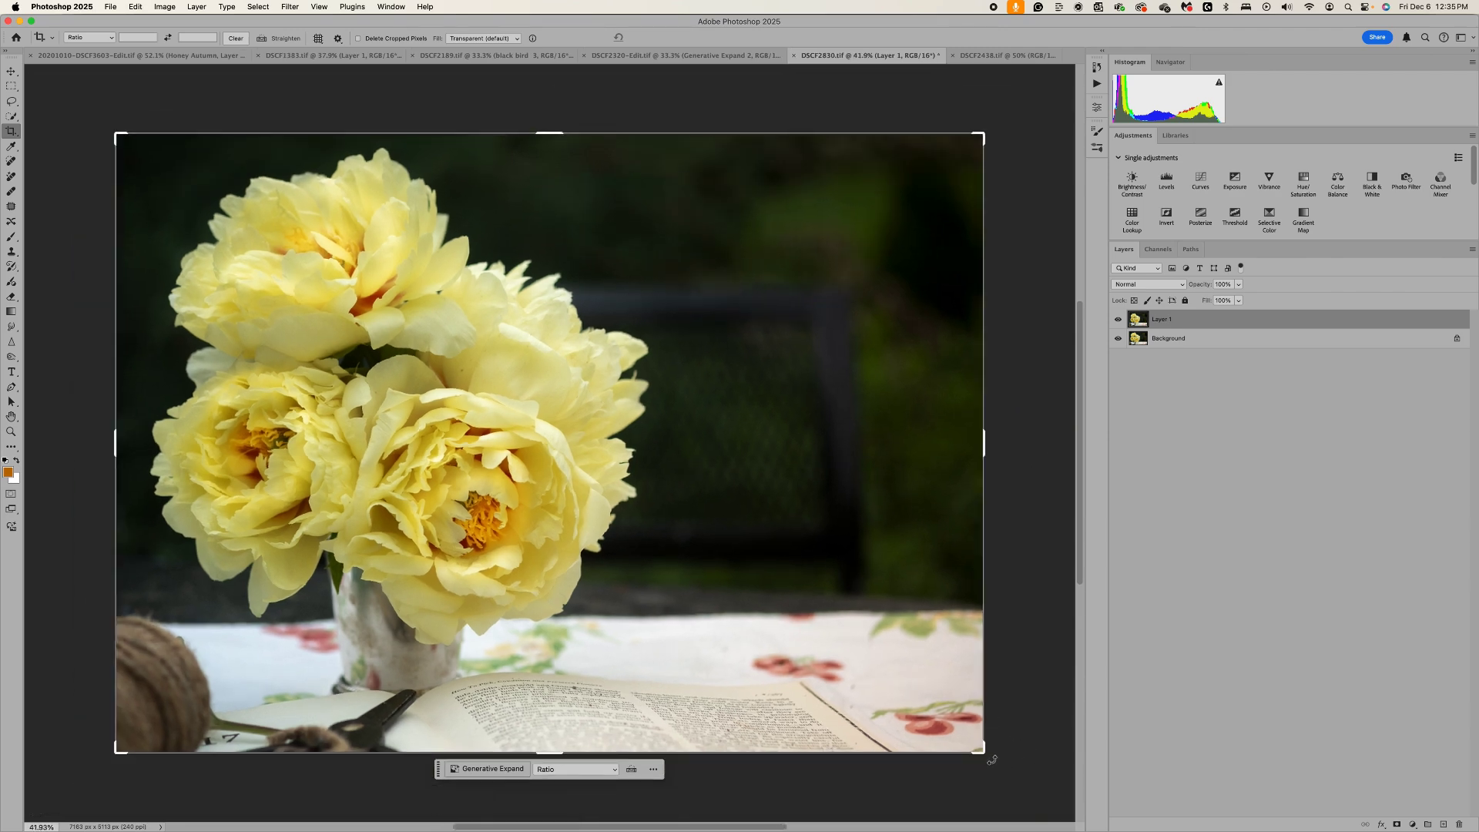
{"action": "left_click_drag", "start_coordinate": [992, 761], "coordinate": [991, 767]}
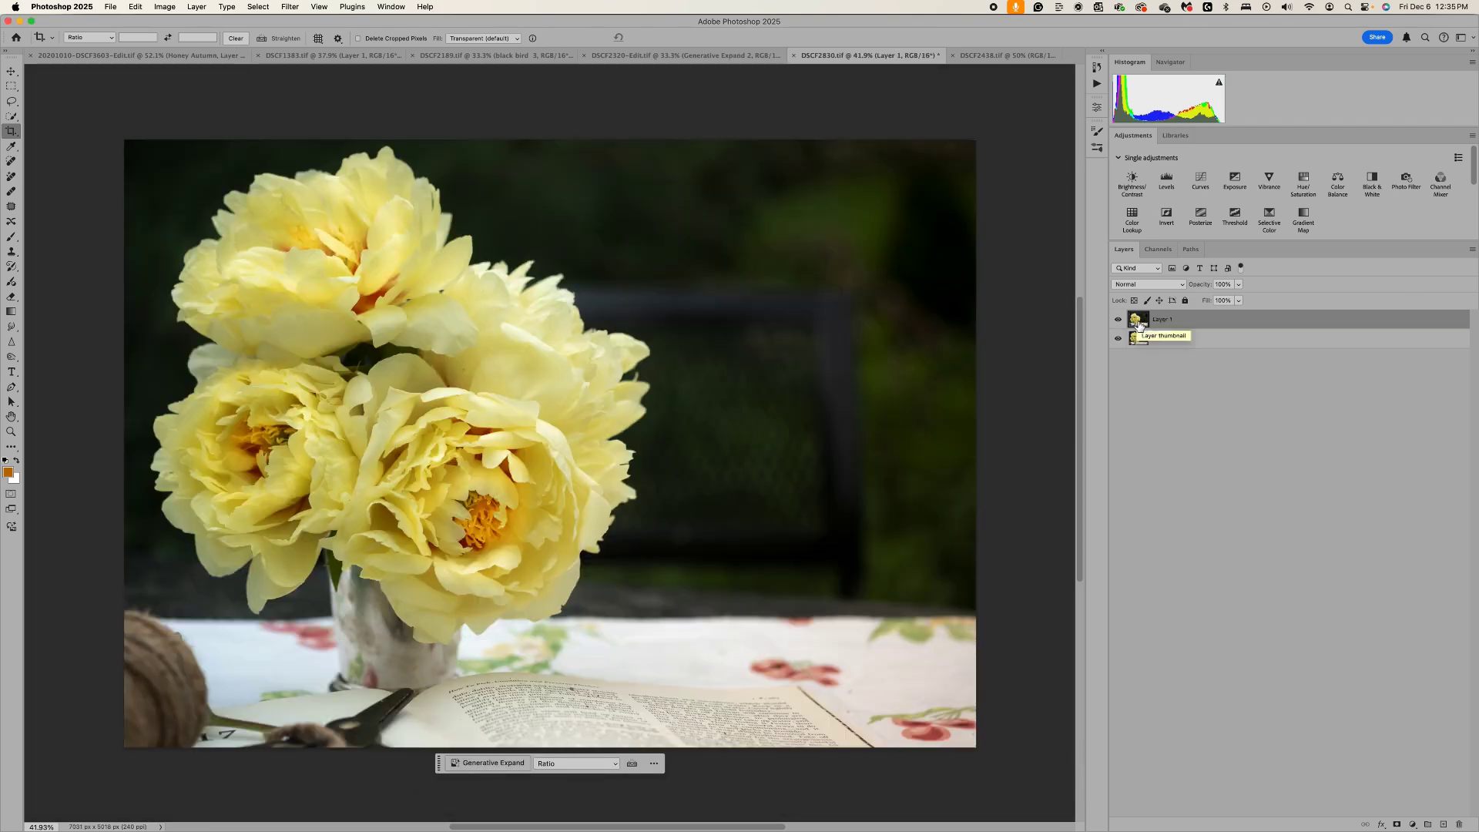
Duplicate Layer 1 and rename Layer 1 to 'crop'
{"action": "key", "text": "super+j"}
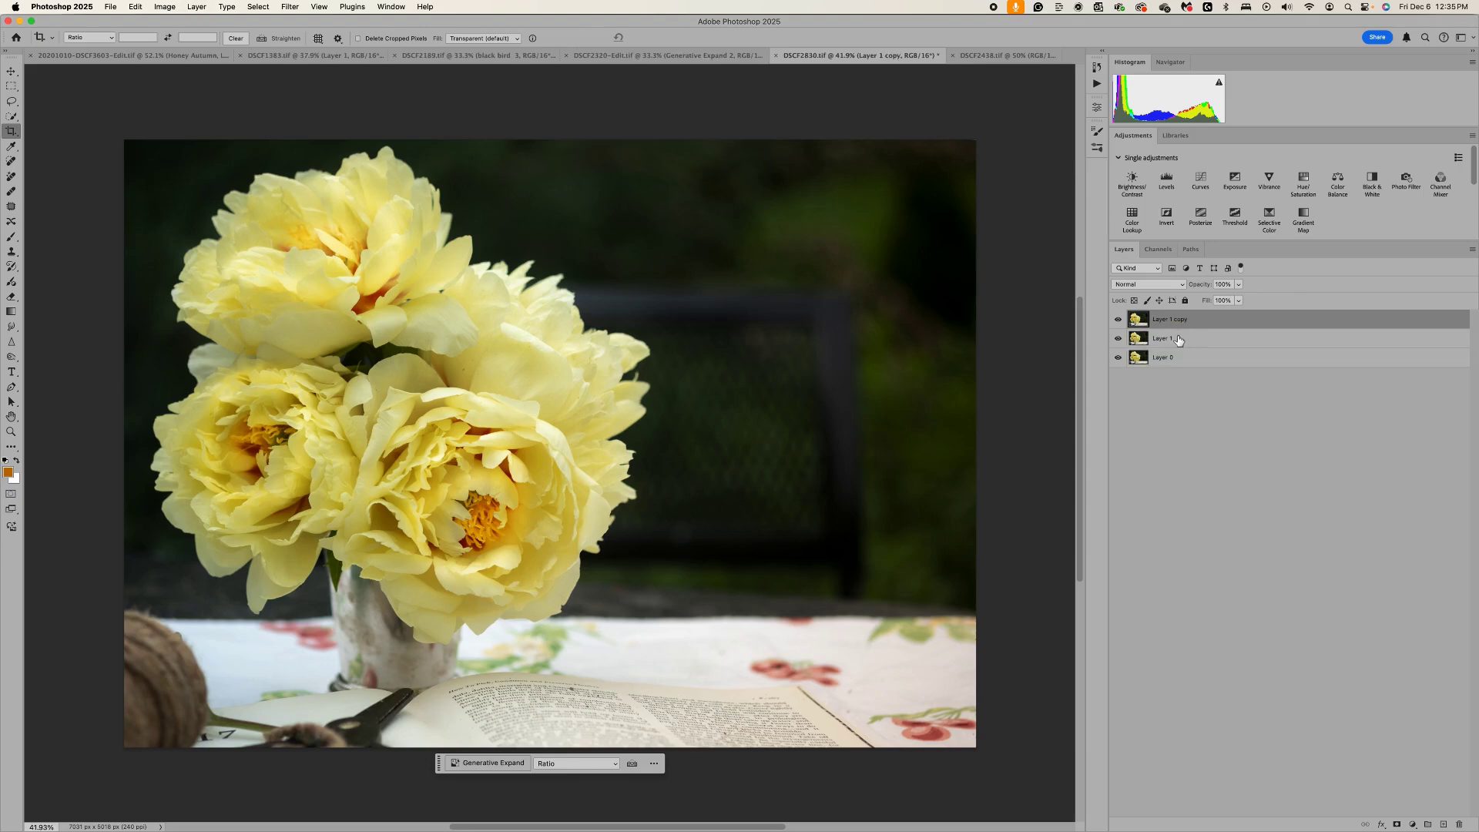
{"action": "double_click", "coordinate": [1180, 340]}
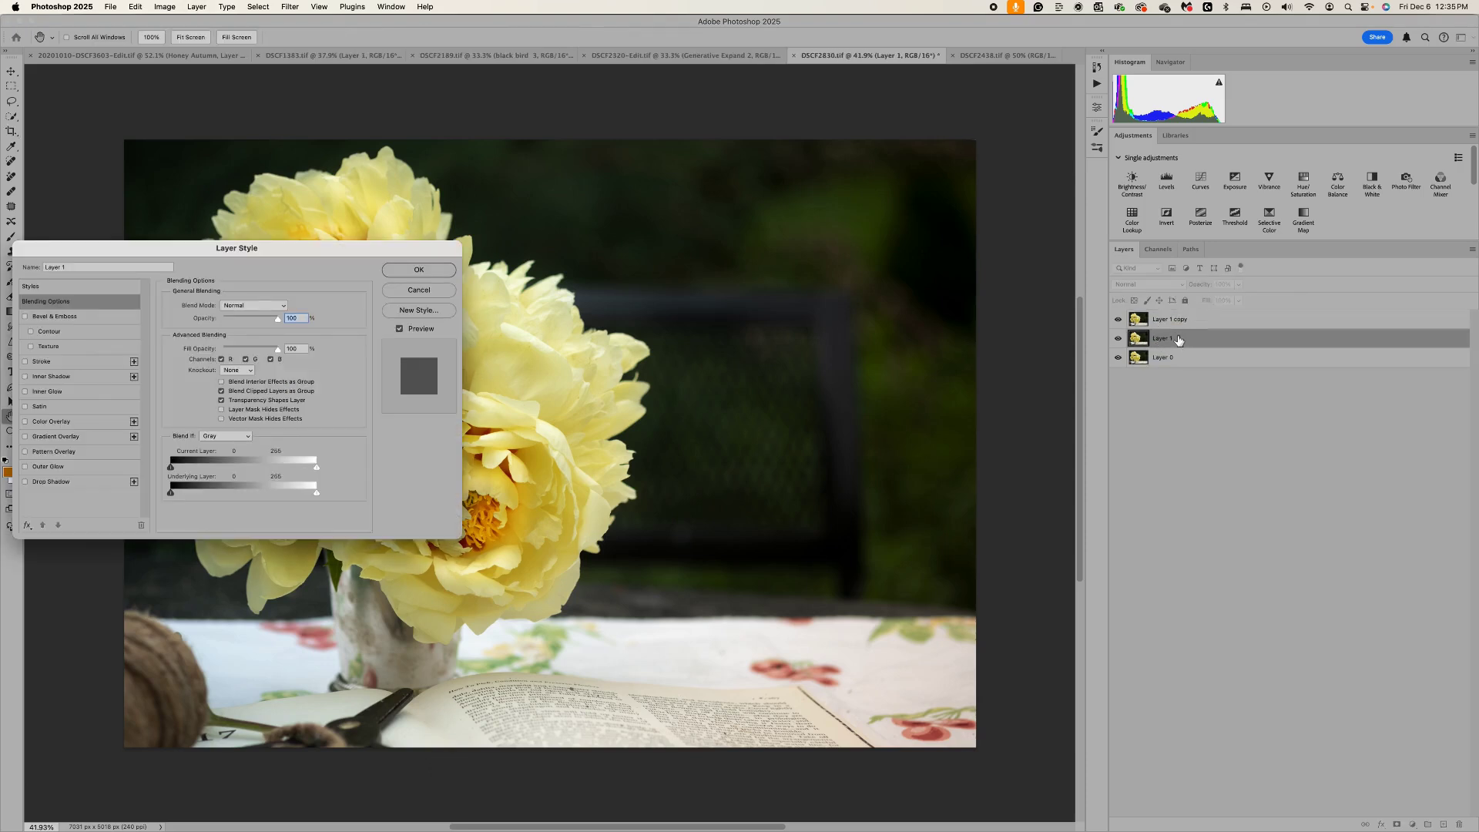
{"action": "left_click", "coordinate": [433, 297]}
{"action": "key", "text": "c"}
{"action": "double_click", "coordinate": [1163, 339]}
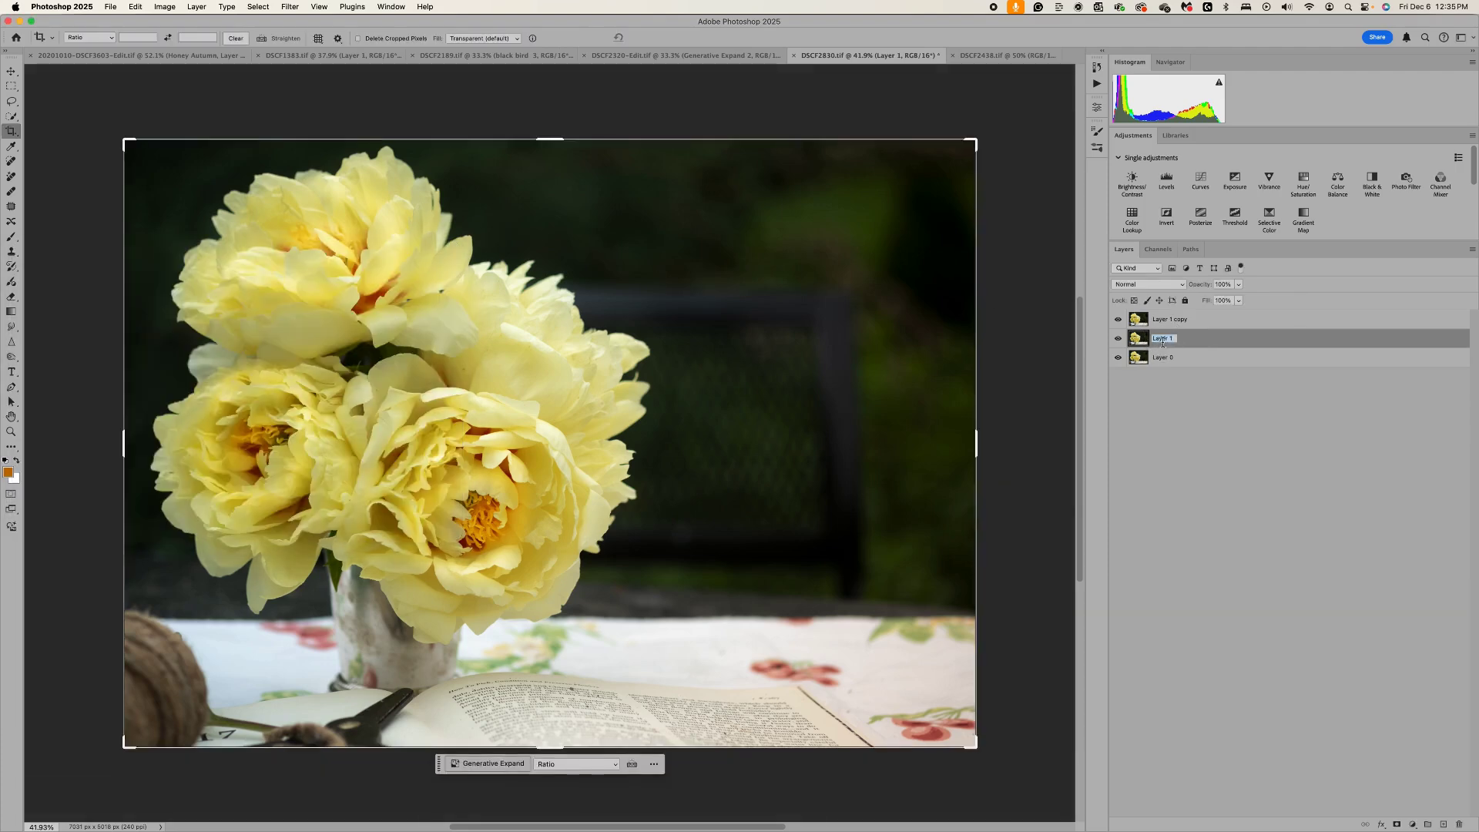
{"action": "type", "text": "Erop"}
Convert Layer 1 copy into a smart object and select the Brush tool
{"action": "left_click", "coordinate": [1167, 325]}
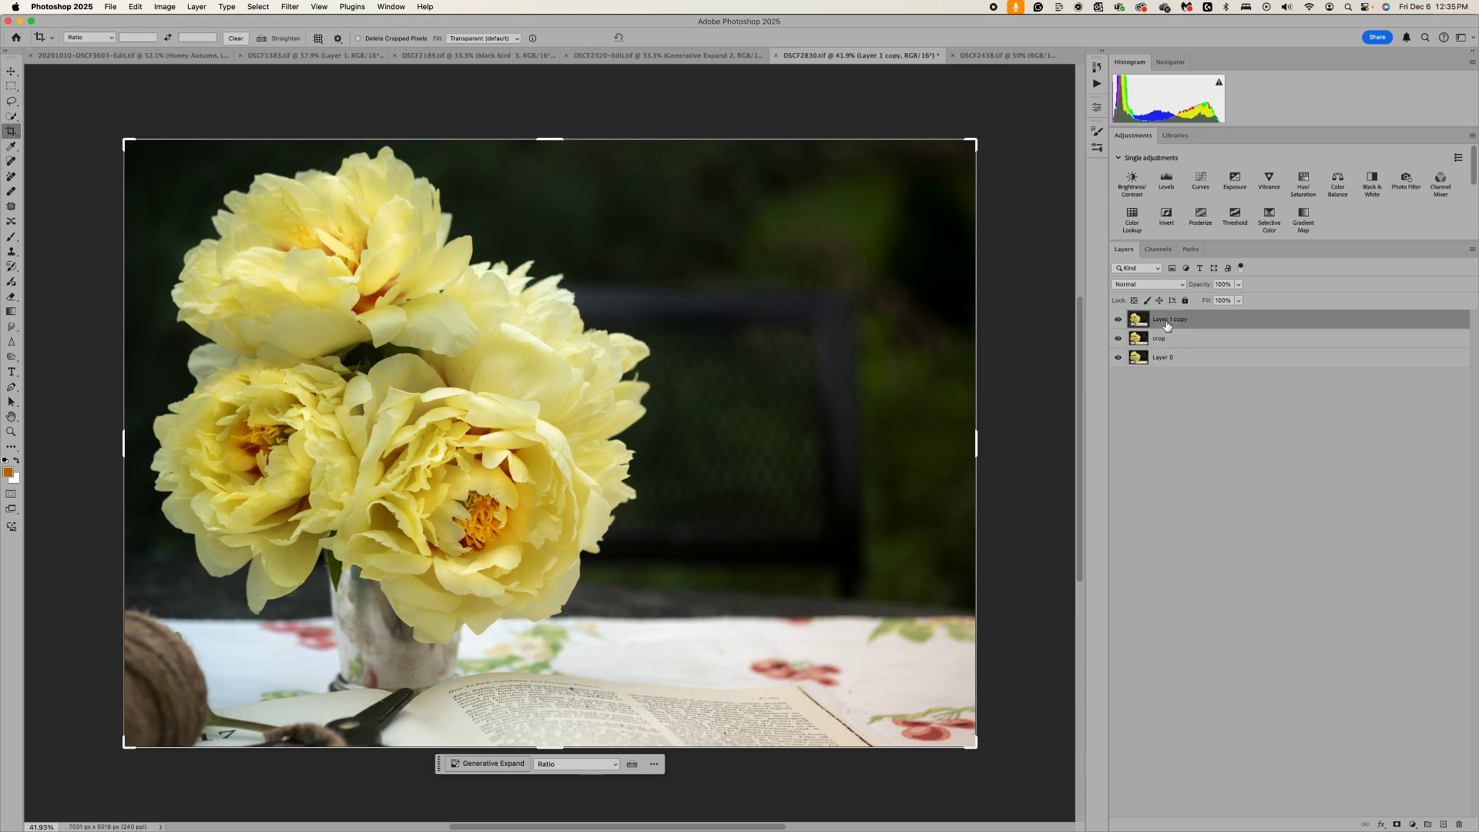
{"action": "right_click", "coordinate": [1167, 325]}
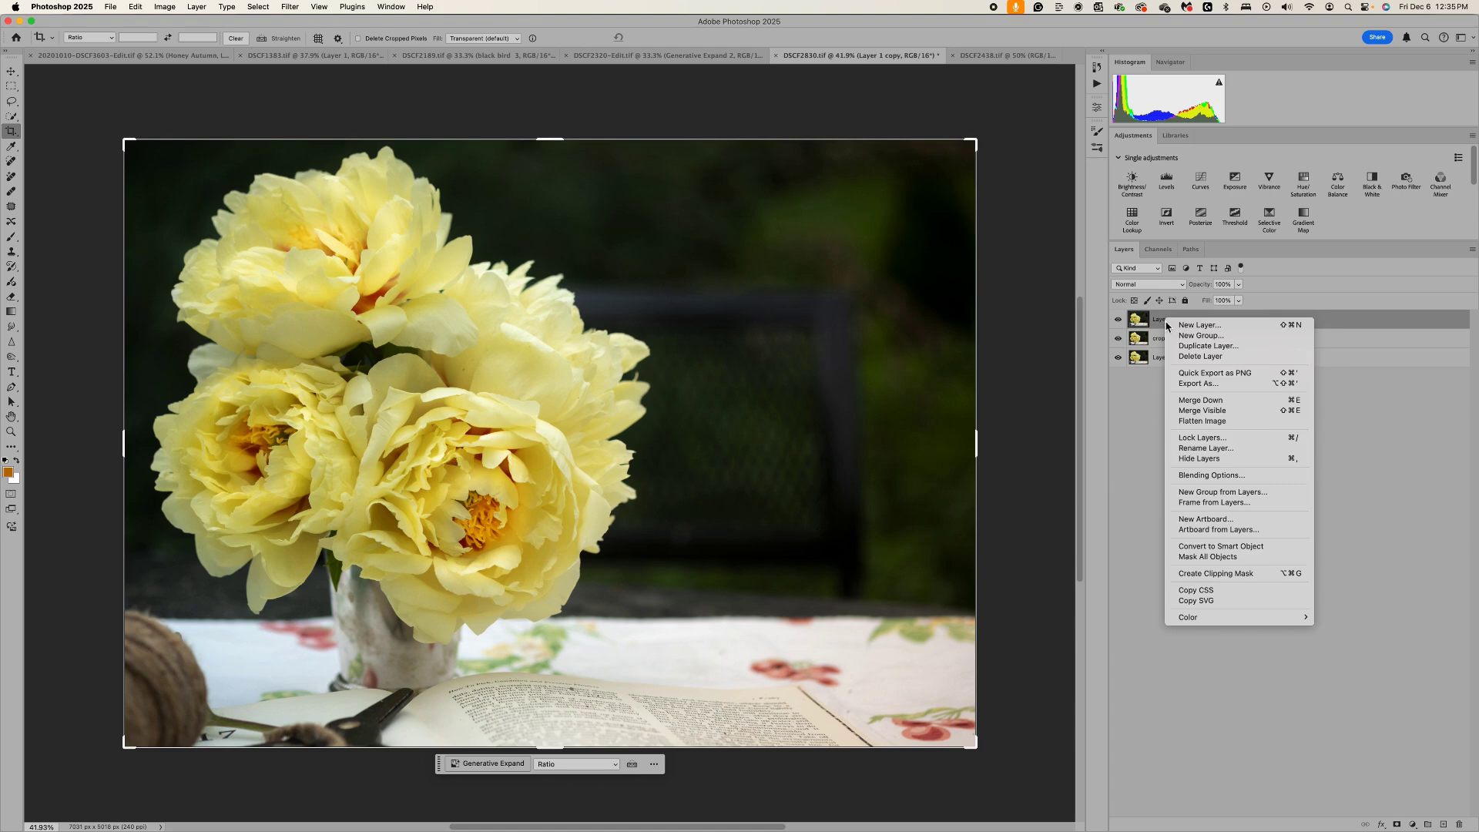
{"action": "left_click", "coordinate": [1233, 549]}
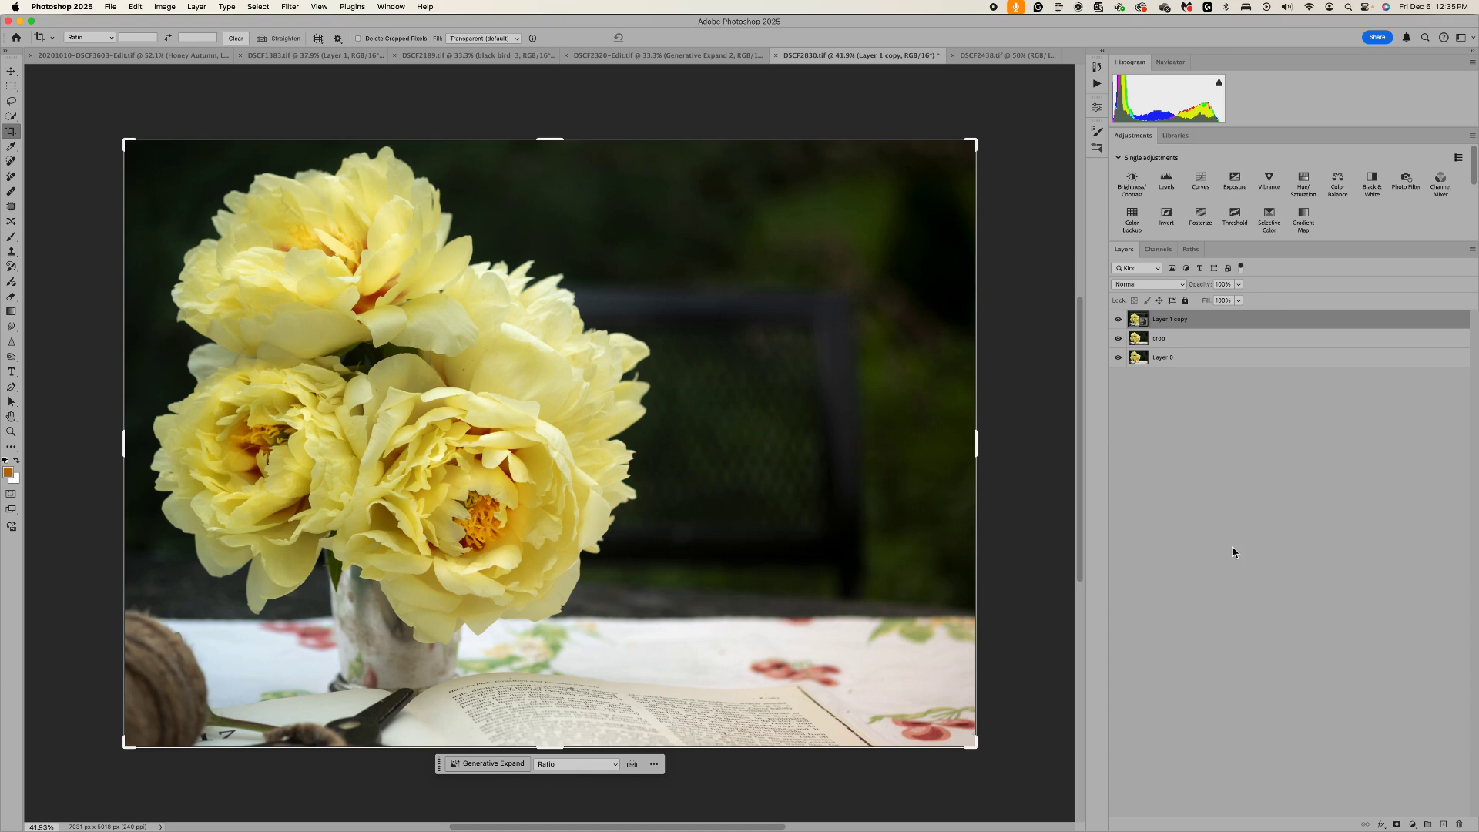
{"action": "left_click", "coordinate": [11, 238]}
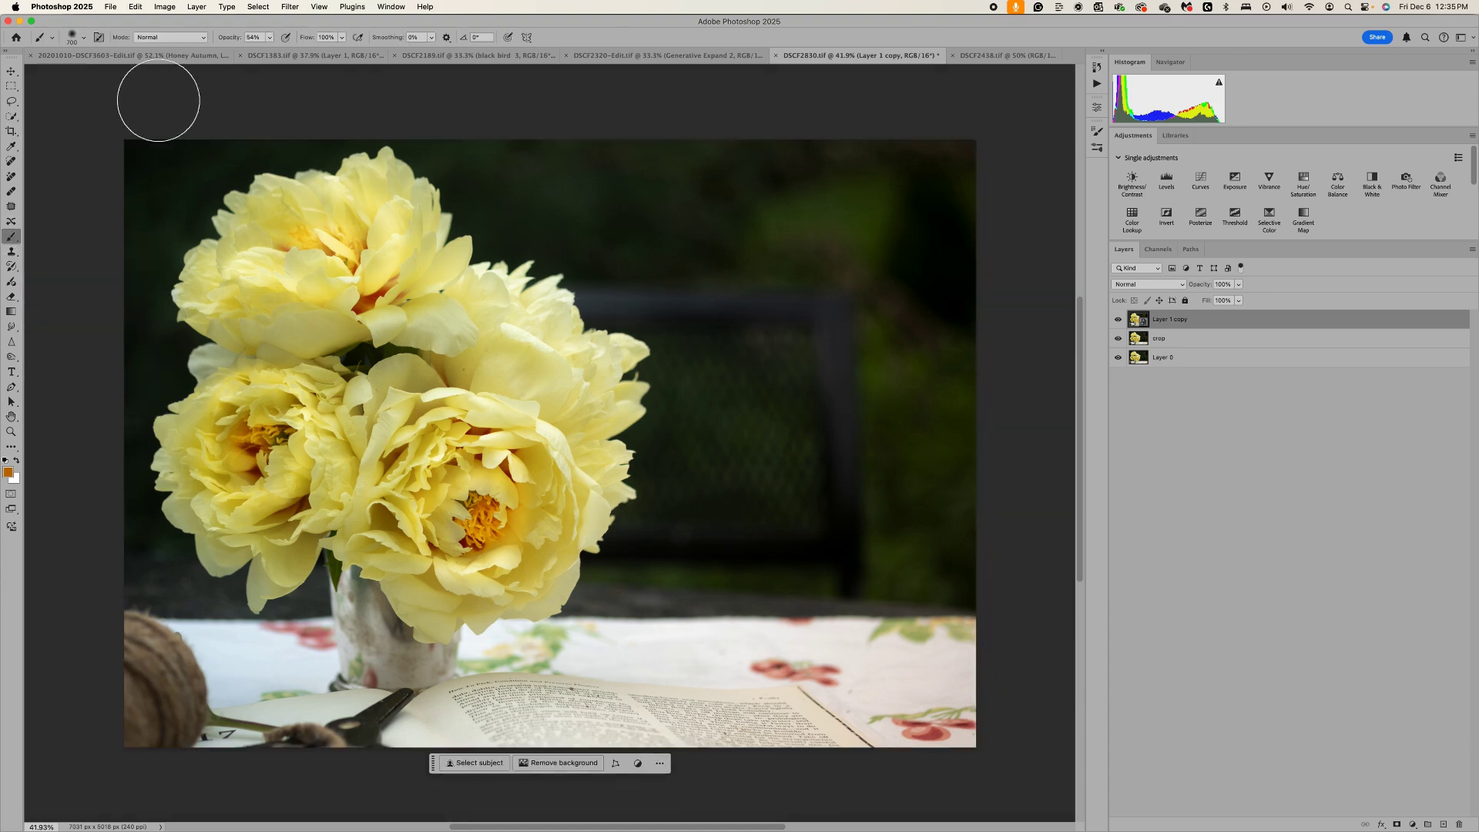
Apply a Gaussian Blur smart filter with a 45.8-pixel radius to Layer 1 copy
{"action": "left_click", "coordinate": [290, 7]}
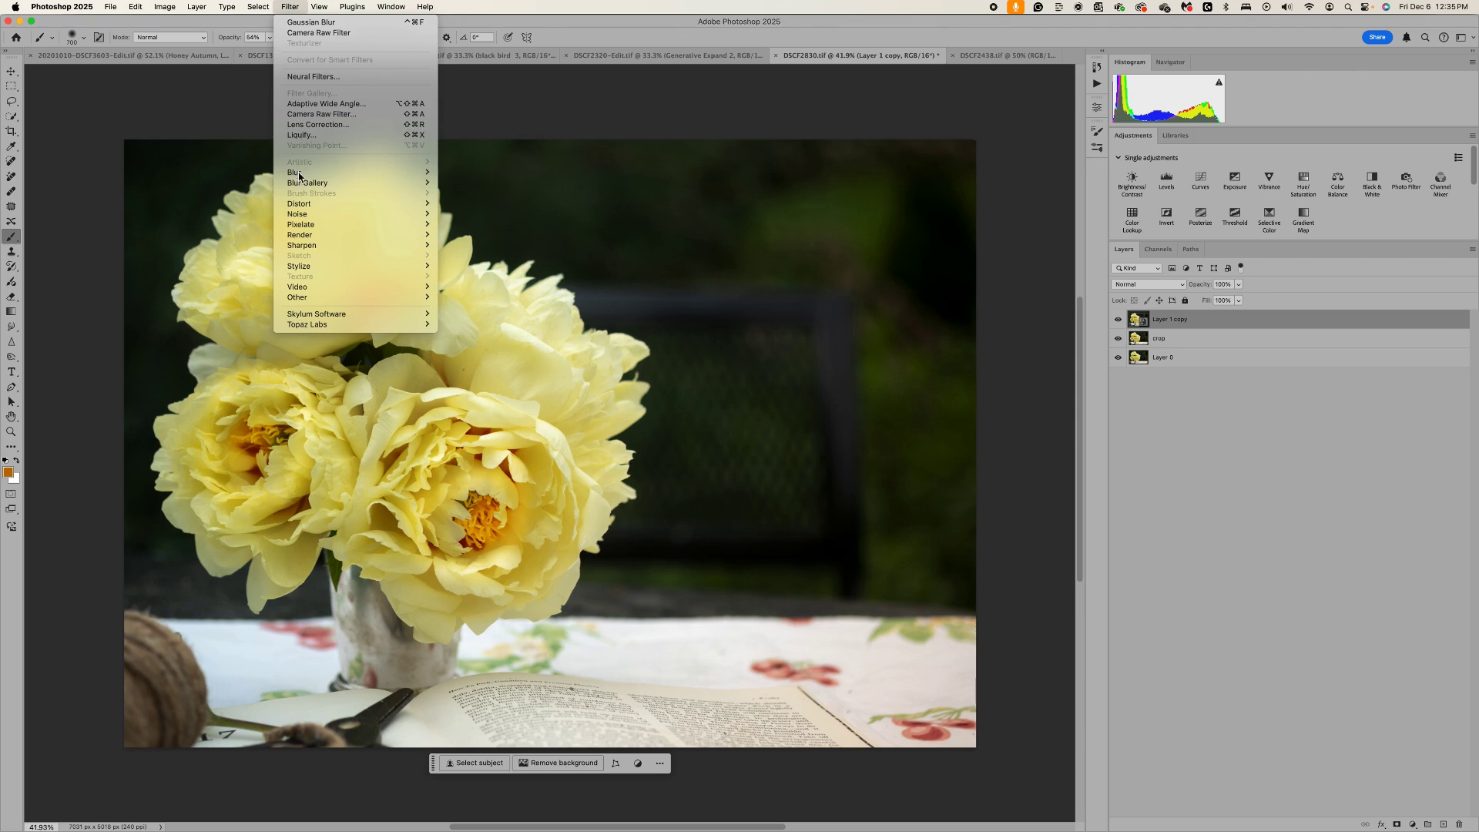
{"action": "mouse_move", "coordinate": [302, 173]}
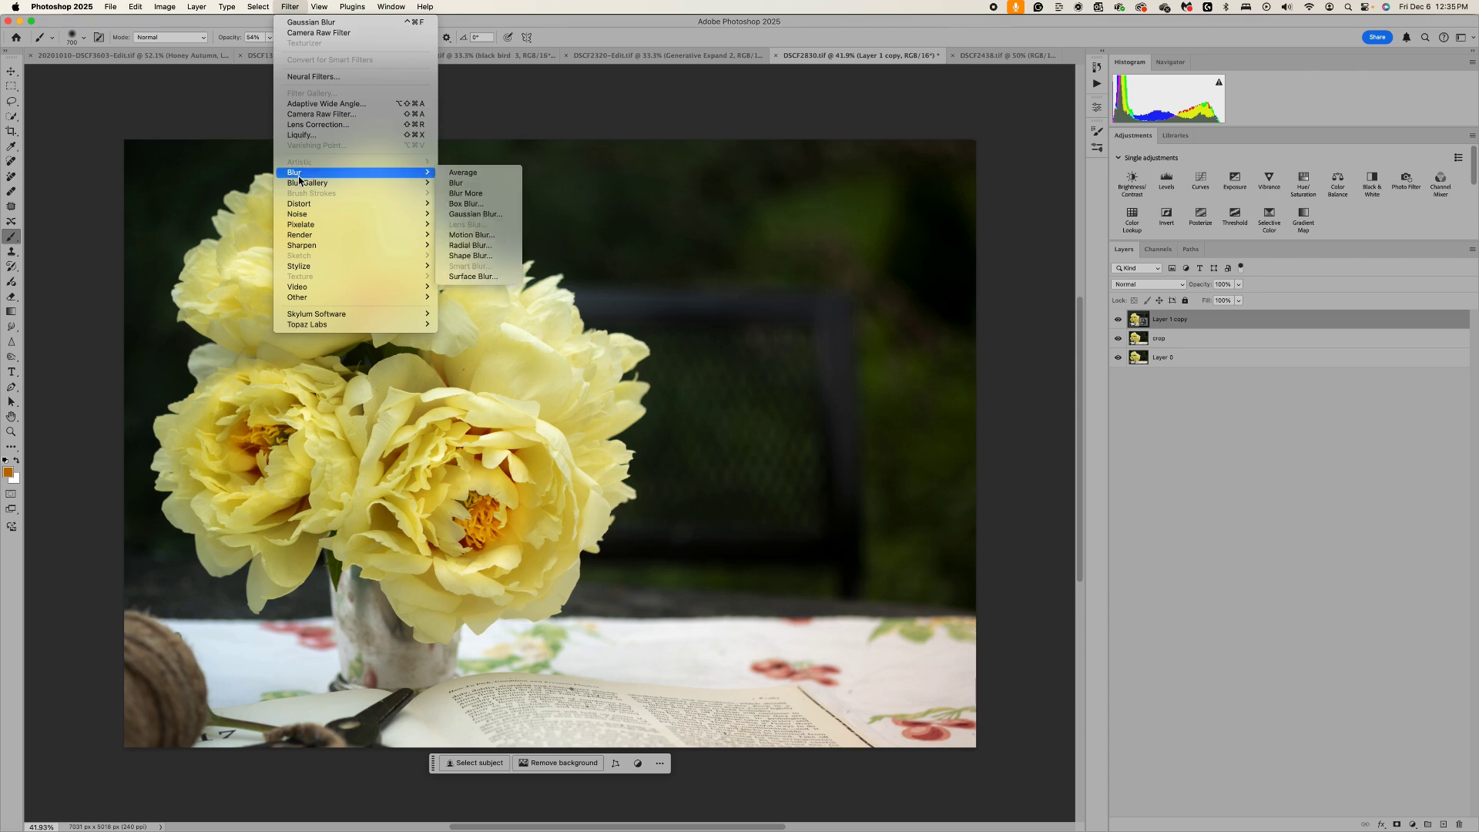
{"action": "left_click", "coordinate": [494, 214]}
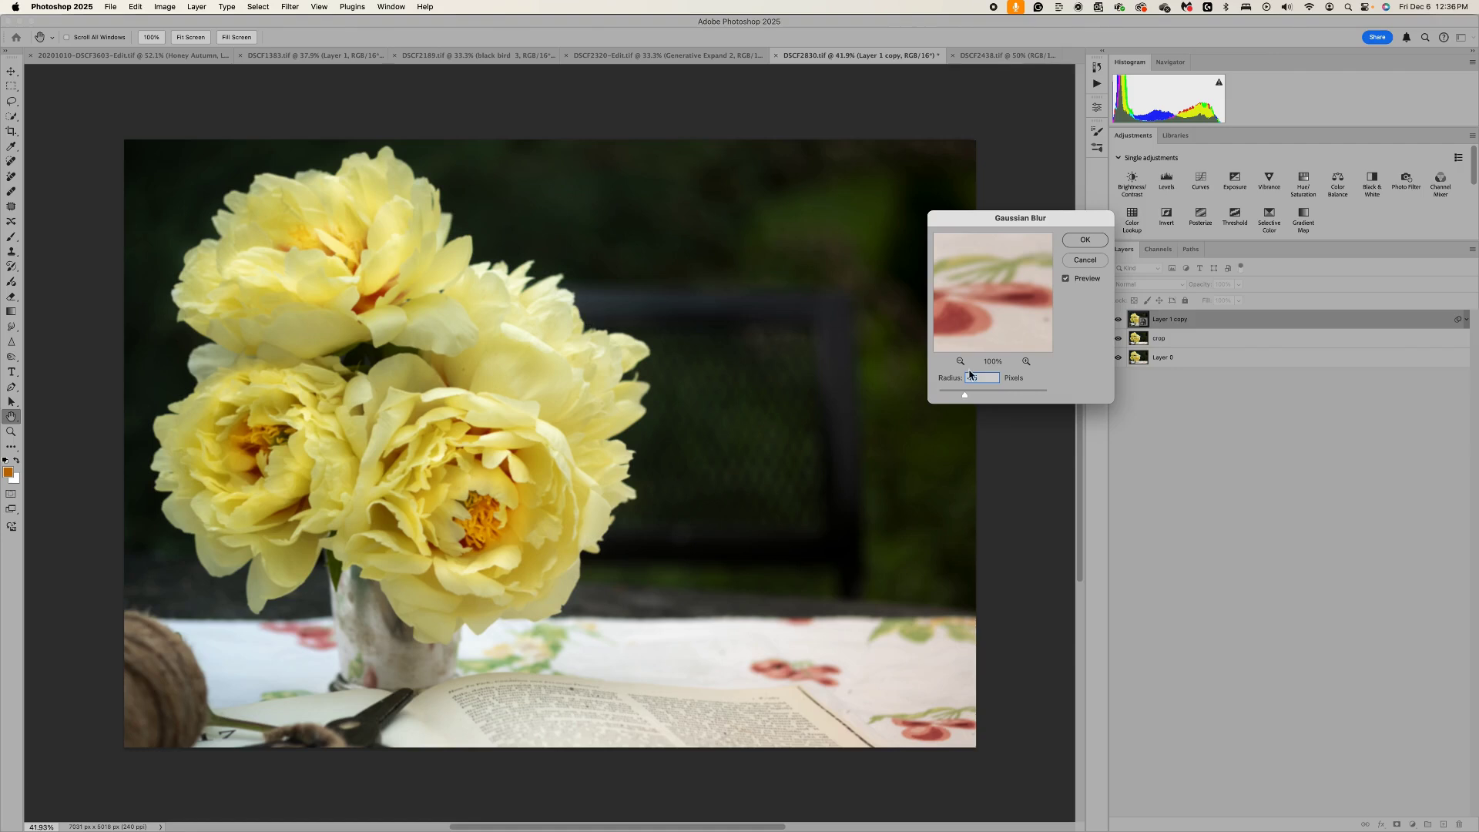
{"action": "left_click", "coordinate": [1002, 394]}
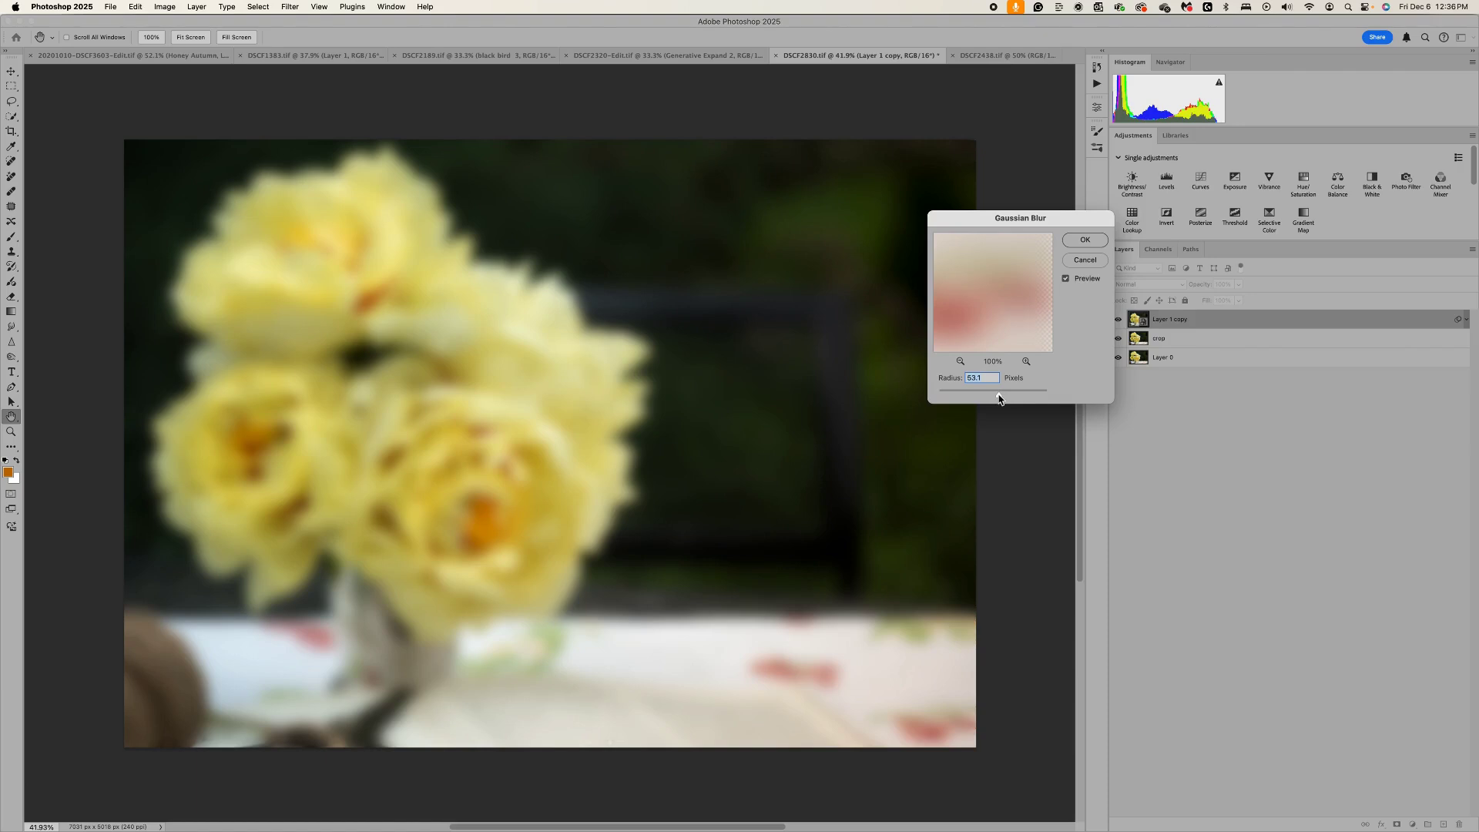
{"action": "left_click", "coordinate": [998, 398]}
{"action": "left_click_drag", "start_coordinate": [999, 398], "coordinate": [1000, 399]}
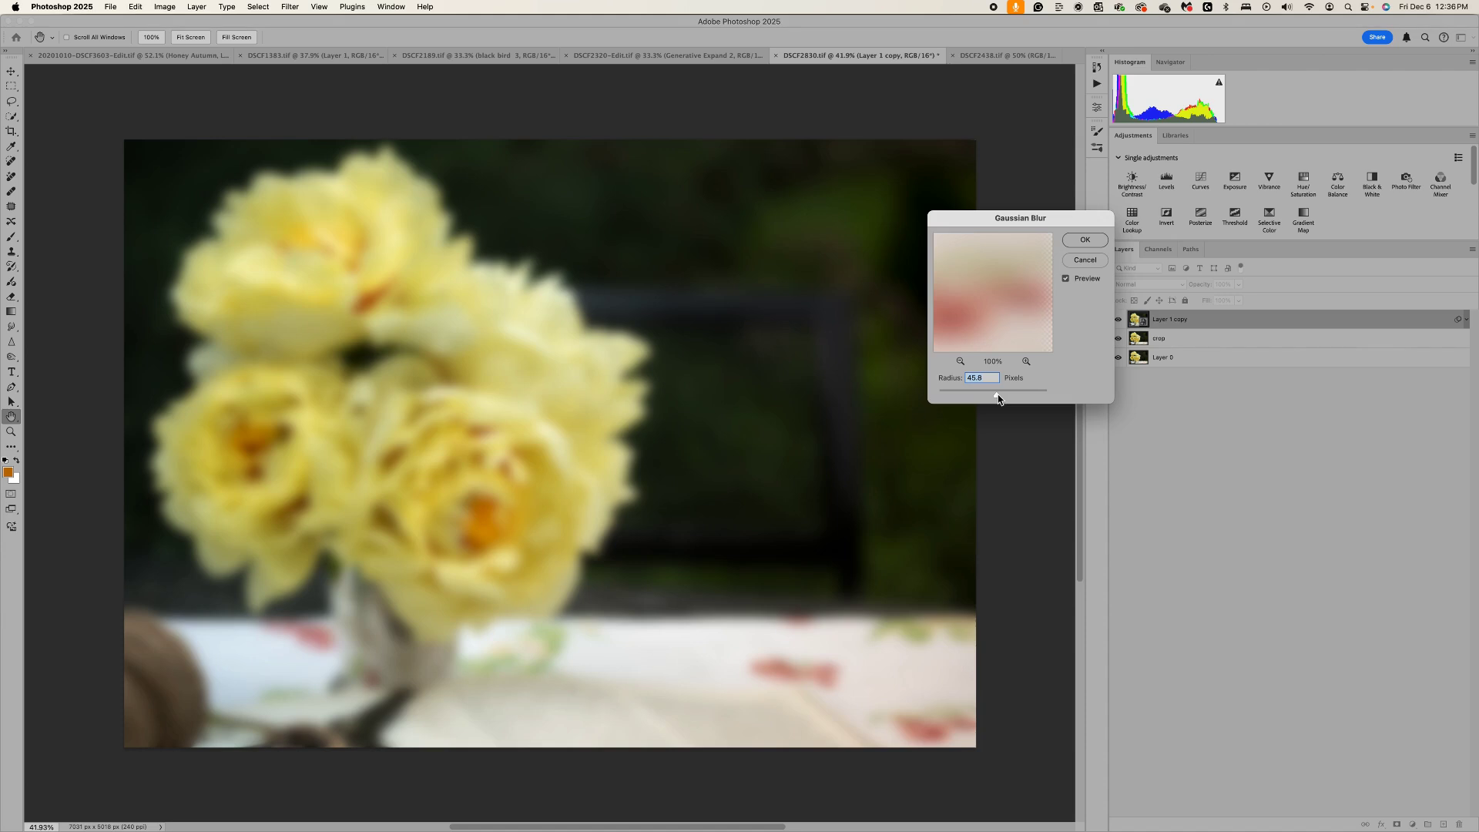
{"action": "left_click", "coordinate": [1093, 242]}
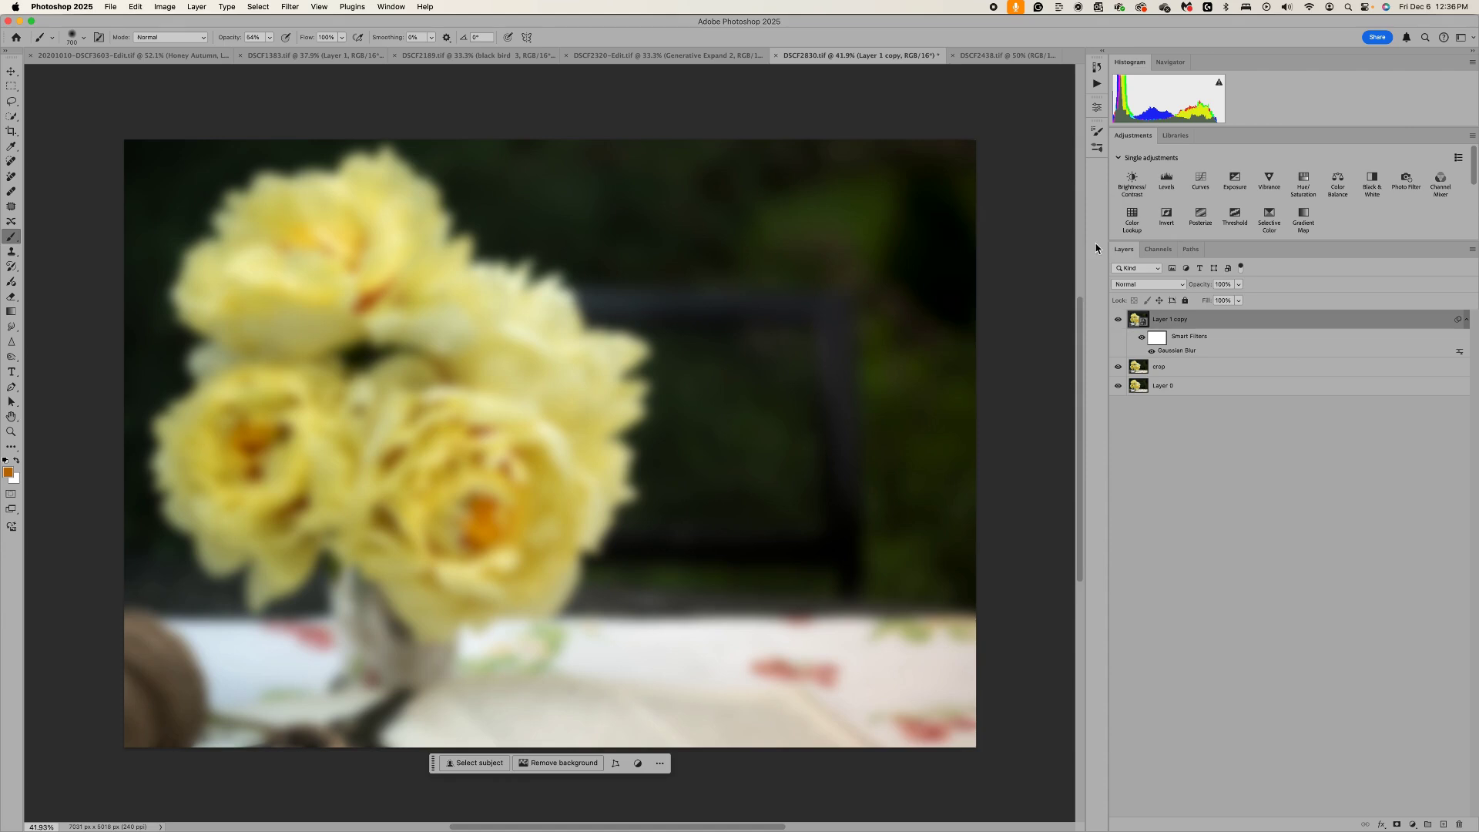
Lower the blurred layer's opacity and mask the blur off the central, left and top flower centres
{"action": "left_click_drag", "start_coordinate": [1239, 285], "coordinate": [1209, 303]}
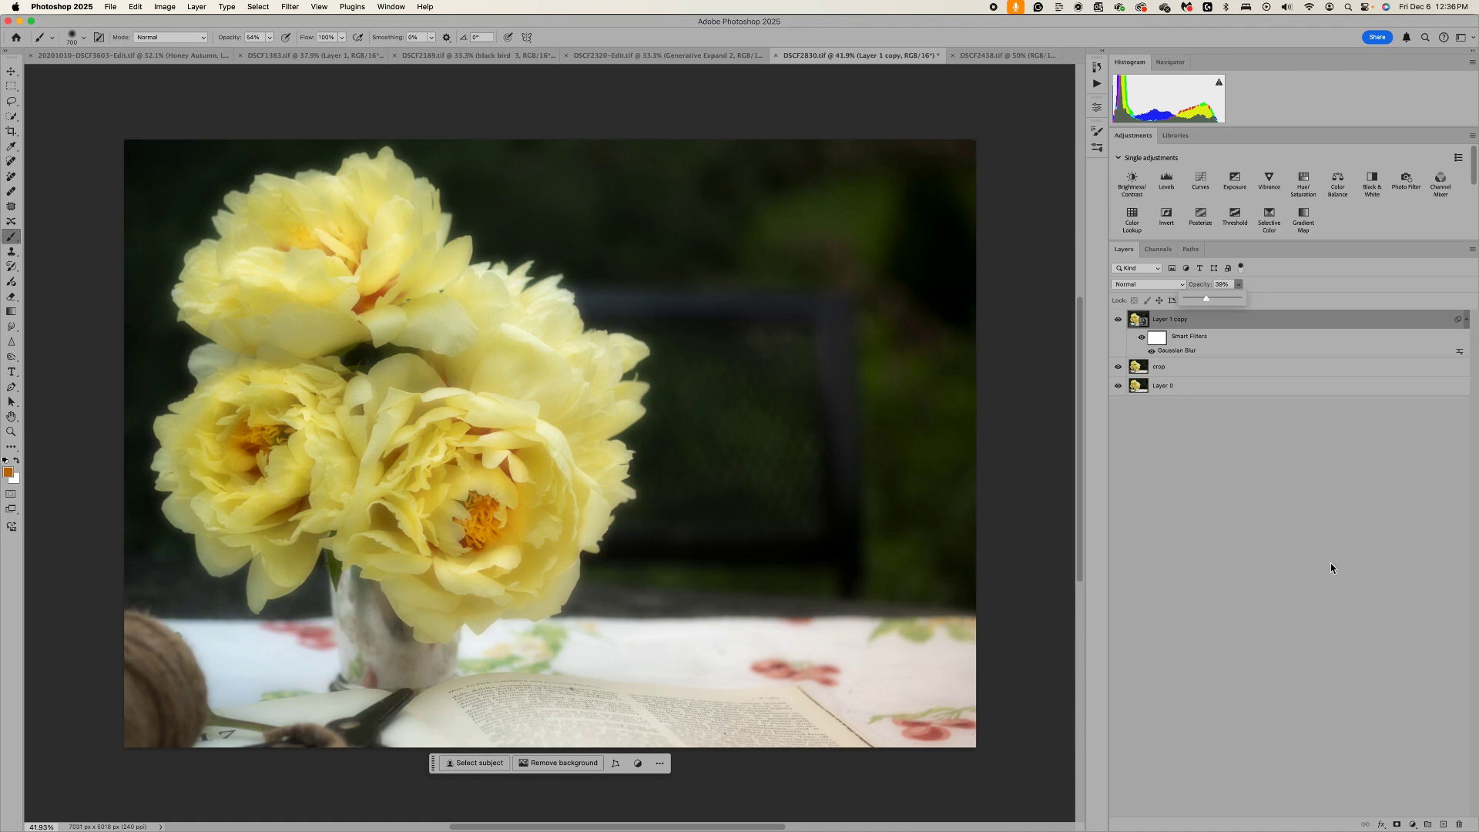
{"action": "left_click", "coordinate": [1157, 343]}
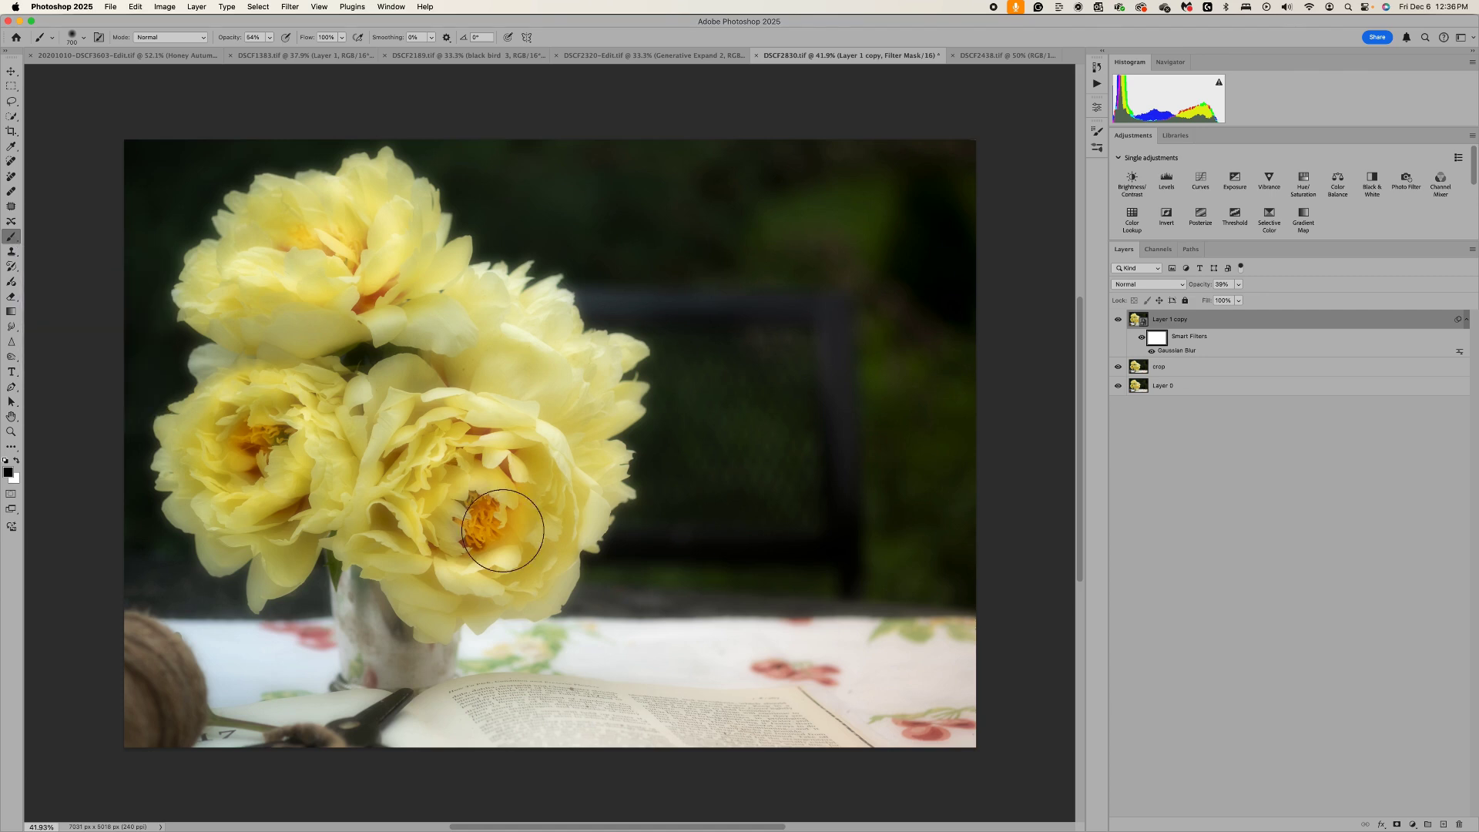
{"action": "left_click_drag", "start_coordinate": [512, 531], "coordinate": [482, 517]}
{"action": "left_click_drag", "start_coordinate": [257, 447], "coordinate": [259, 443]}
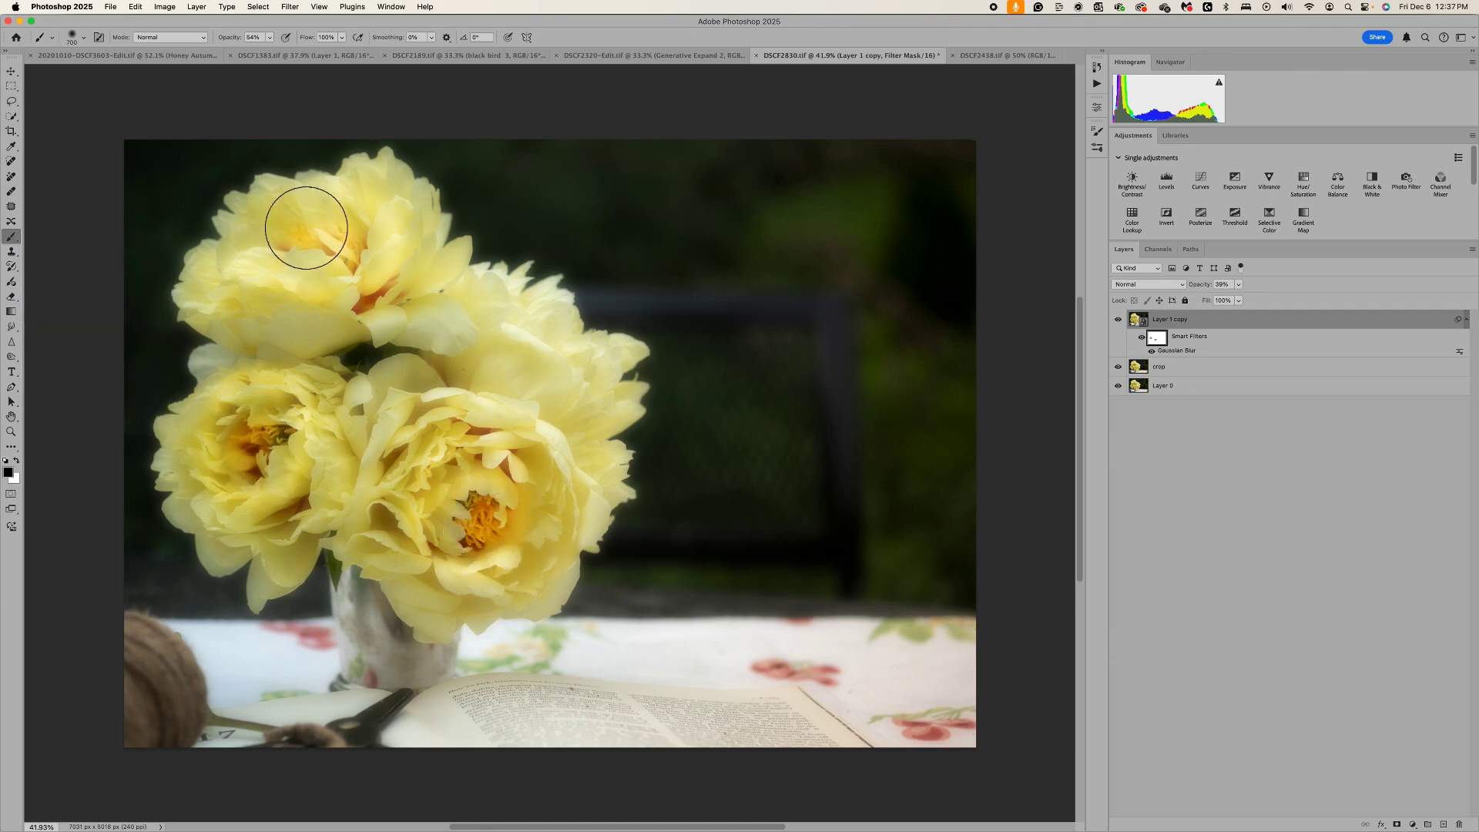
{"action": "mouse_move", "coordinate": [306, 227]}
{"action": "left_mouse_down"}
{"action": "mouse_move", "coordinate": [313, 239]}
{"action": "mouse_move", "coordinate": [281, 247]}
{"action": "mouse_move", "coordinate": [333, 238]}
{"action": "mouse_move", "coordinate": [374, 290]}
{"action": "left_mouse_up"}
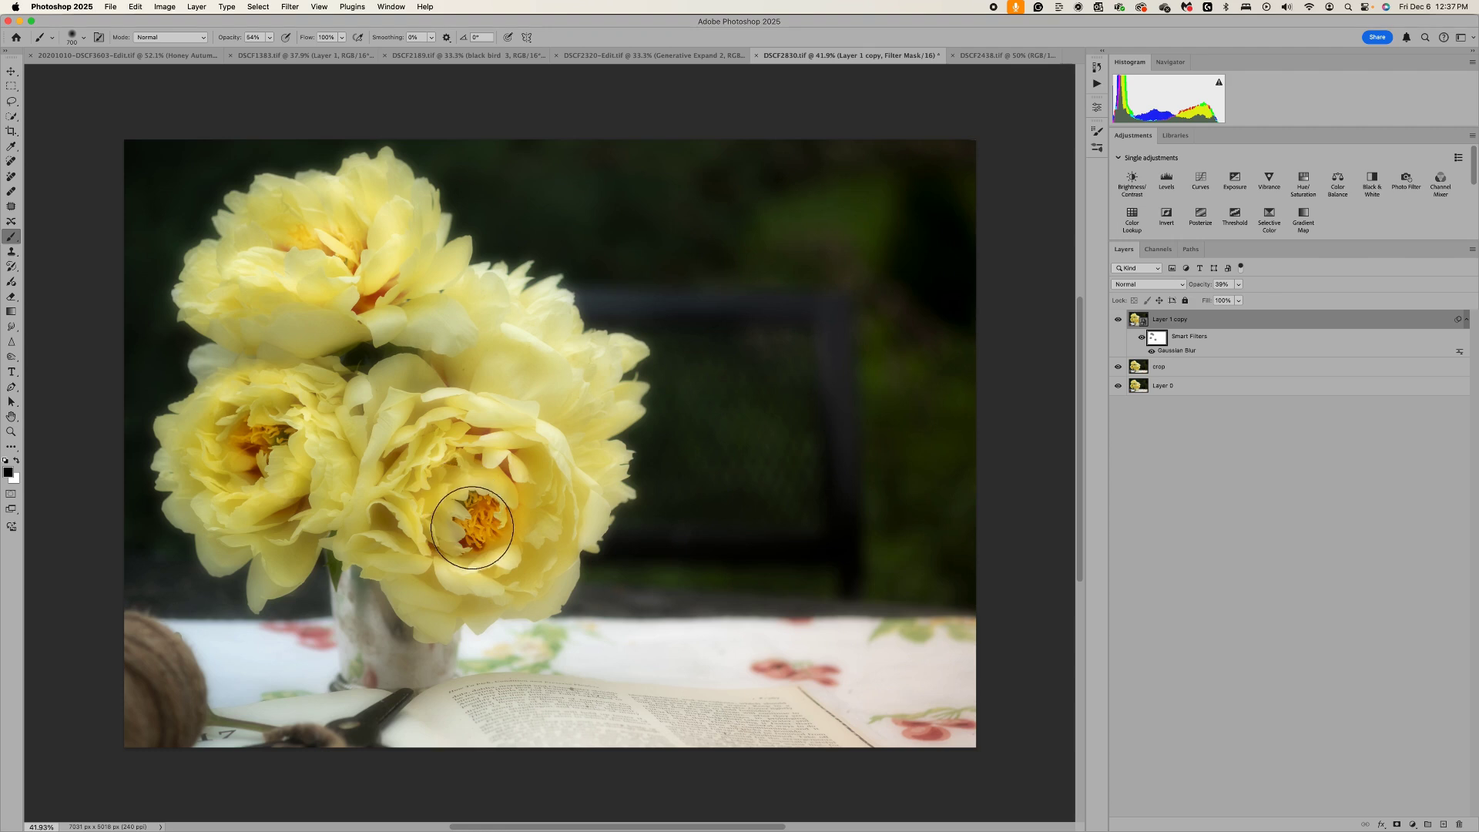
{"action": "mouse_move", "coordinate": [472, 527]}
{"action": "left_mouse_down"}
{"action": "mouse_move", "coordinate": [472, 430]}
{"action": "mouse_move", "coordinate": [506, 462]}
{"action": "mouse_move", "coordinate": [466, 532]}
{"action": "mouse_move", "coordinate": [479, 518]}
{"action": "left_mouse_up"}
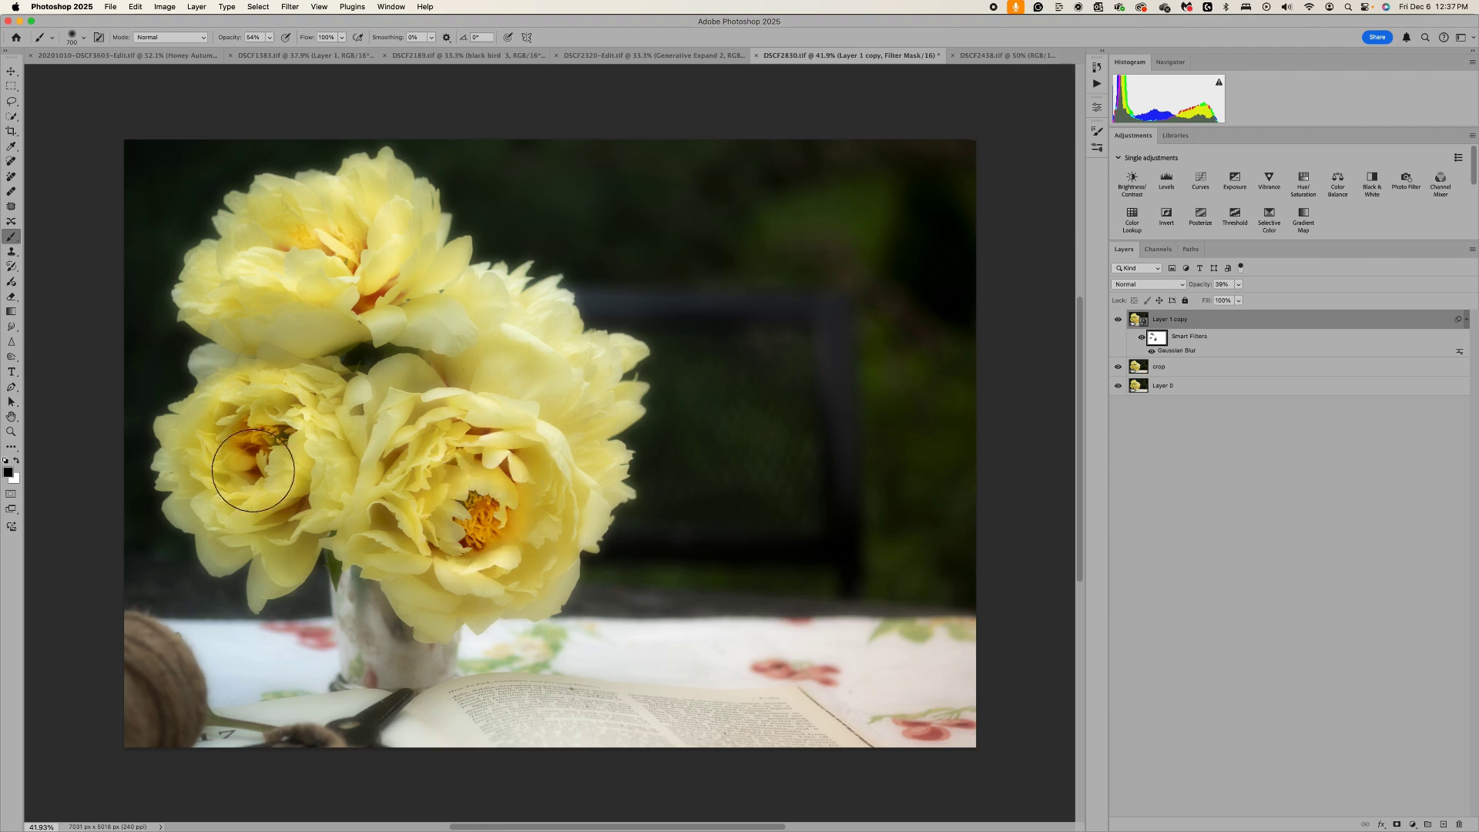
{"action": "left_click_drag", "start_coordinate": [248, 469], "coordinate": [271, 451]}
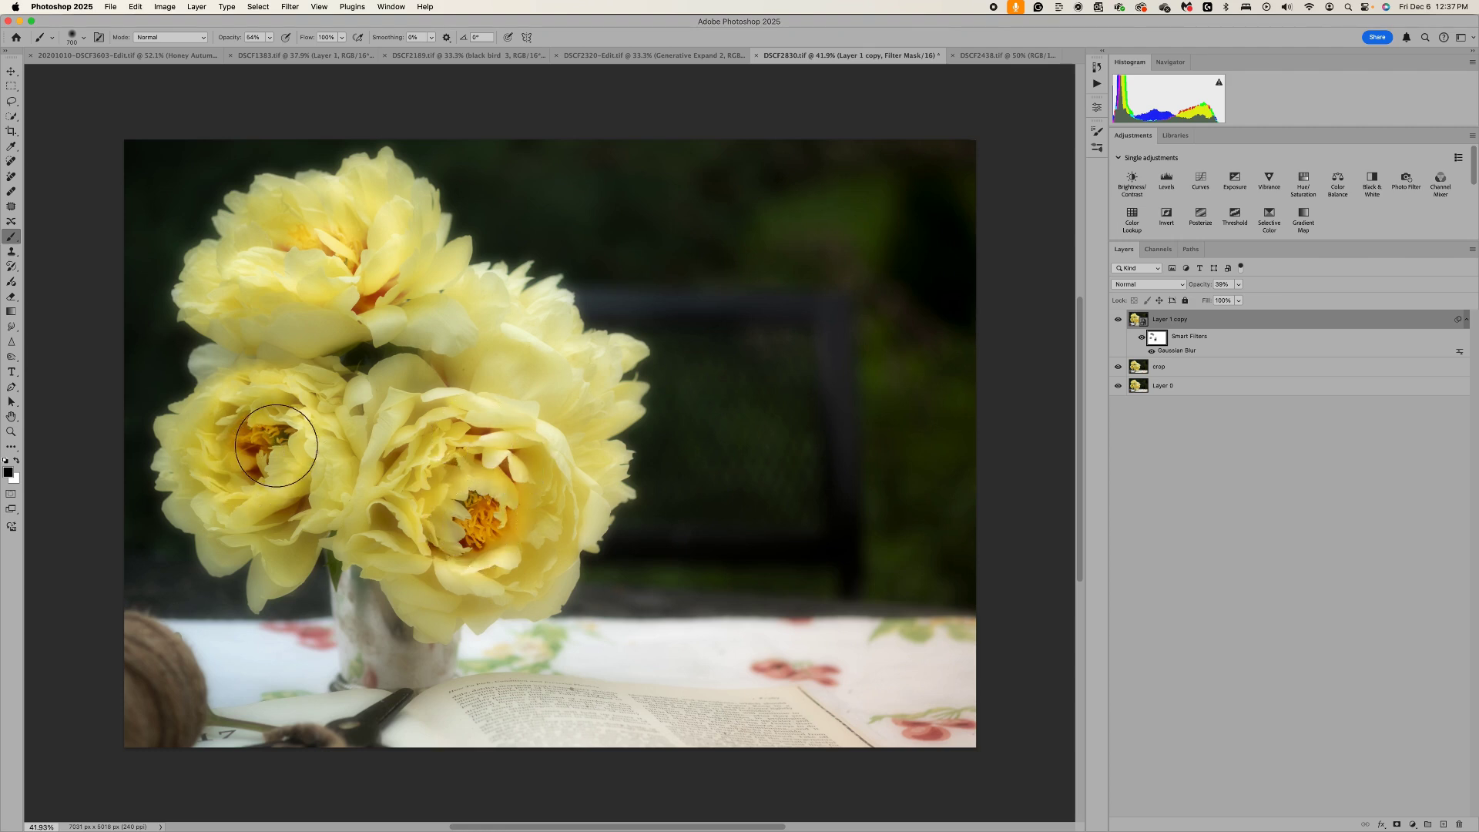
Set Layer 1 copy's opacity to 50%
{"action": "left_click", "coordinate": [1238, 284]}
{"action": "left_click_drag", "start_coordinate": [1240, 302], "coordinate": [1247, 302]}
{"action": "left_click", "coordinate": [401, 670]}
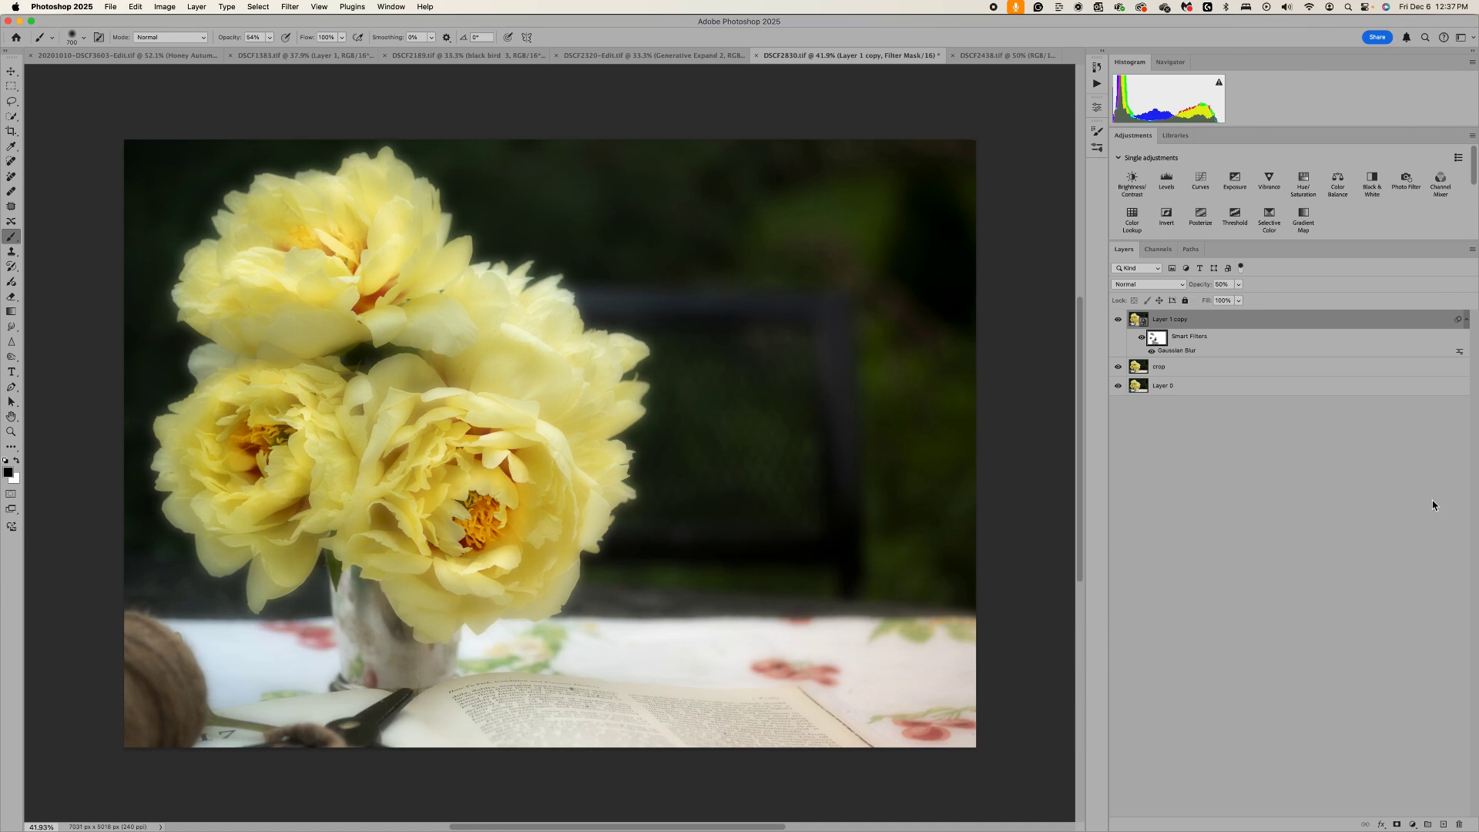
{"action": "left_click", "coordinate": [1186, 324]}
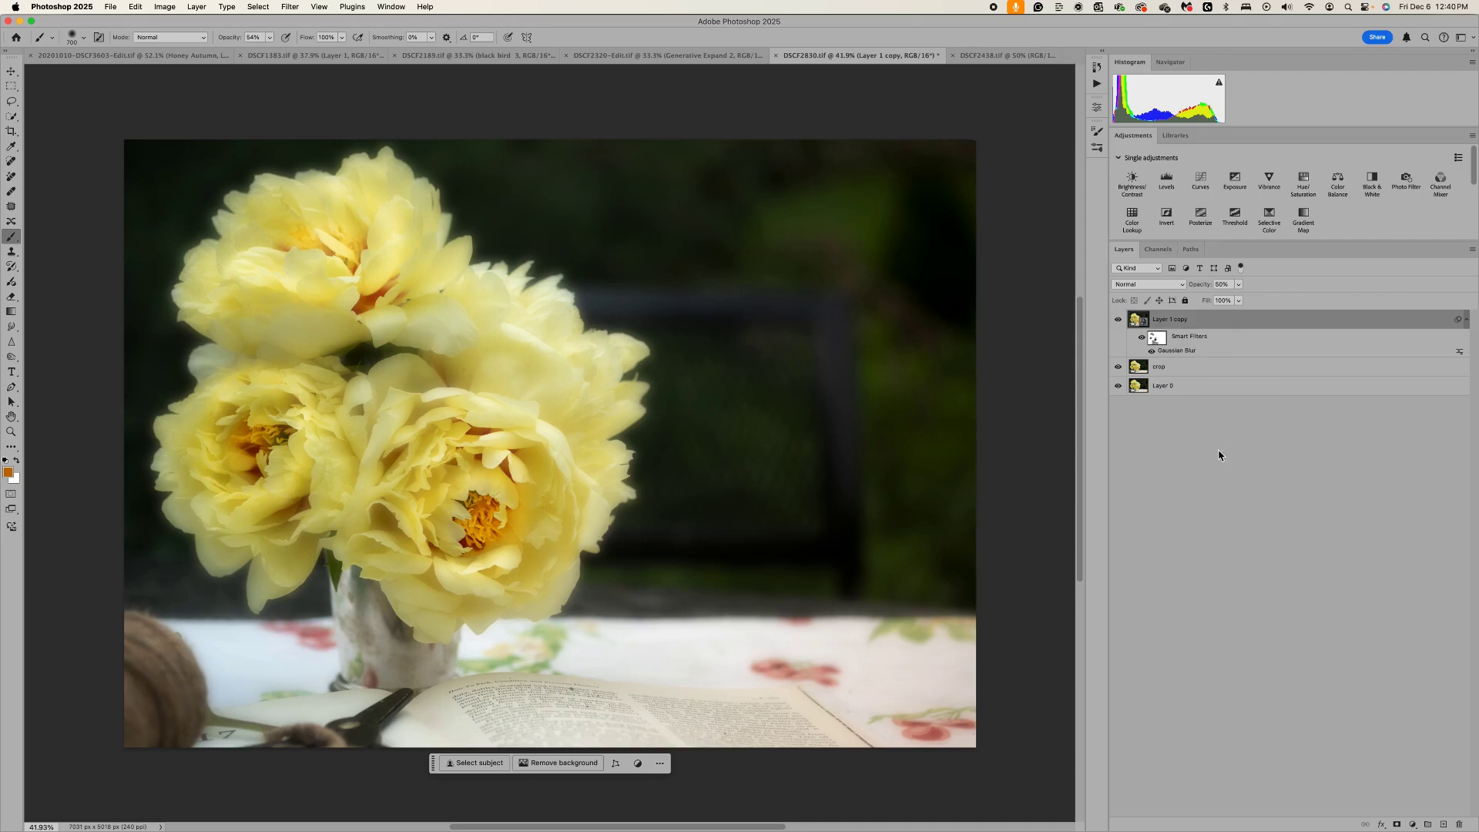
Duplicate the blurred layer as Layer 1 copy 2
{"action": "right_click", "coordinate": [1173, 321]}
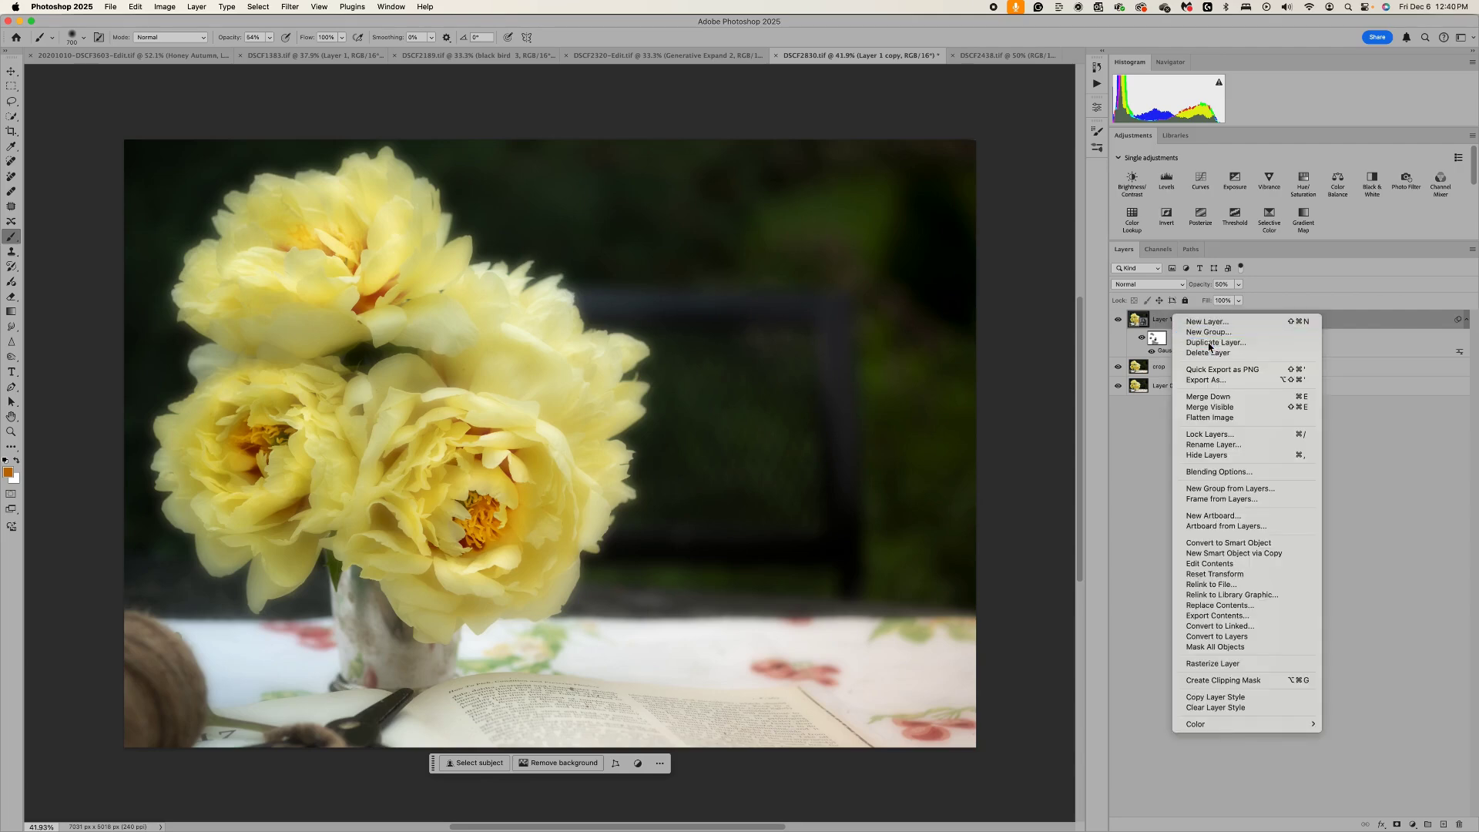
{"action": "left_click", "coordinate": [1211, 342]}
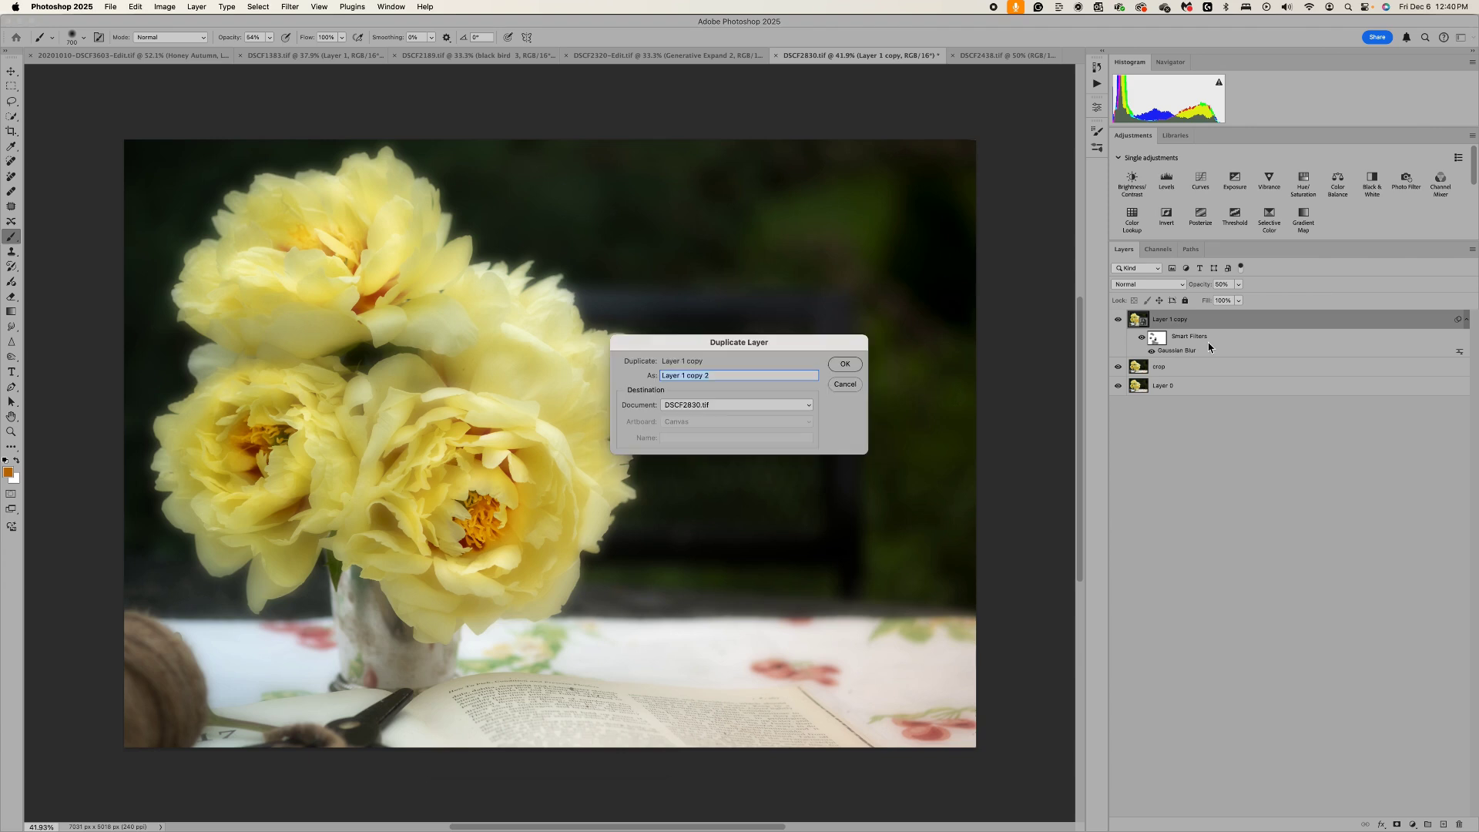
{"action": "left_click", "coordinate": [847, 364]}
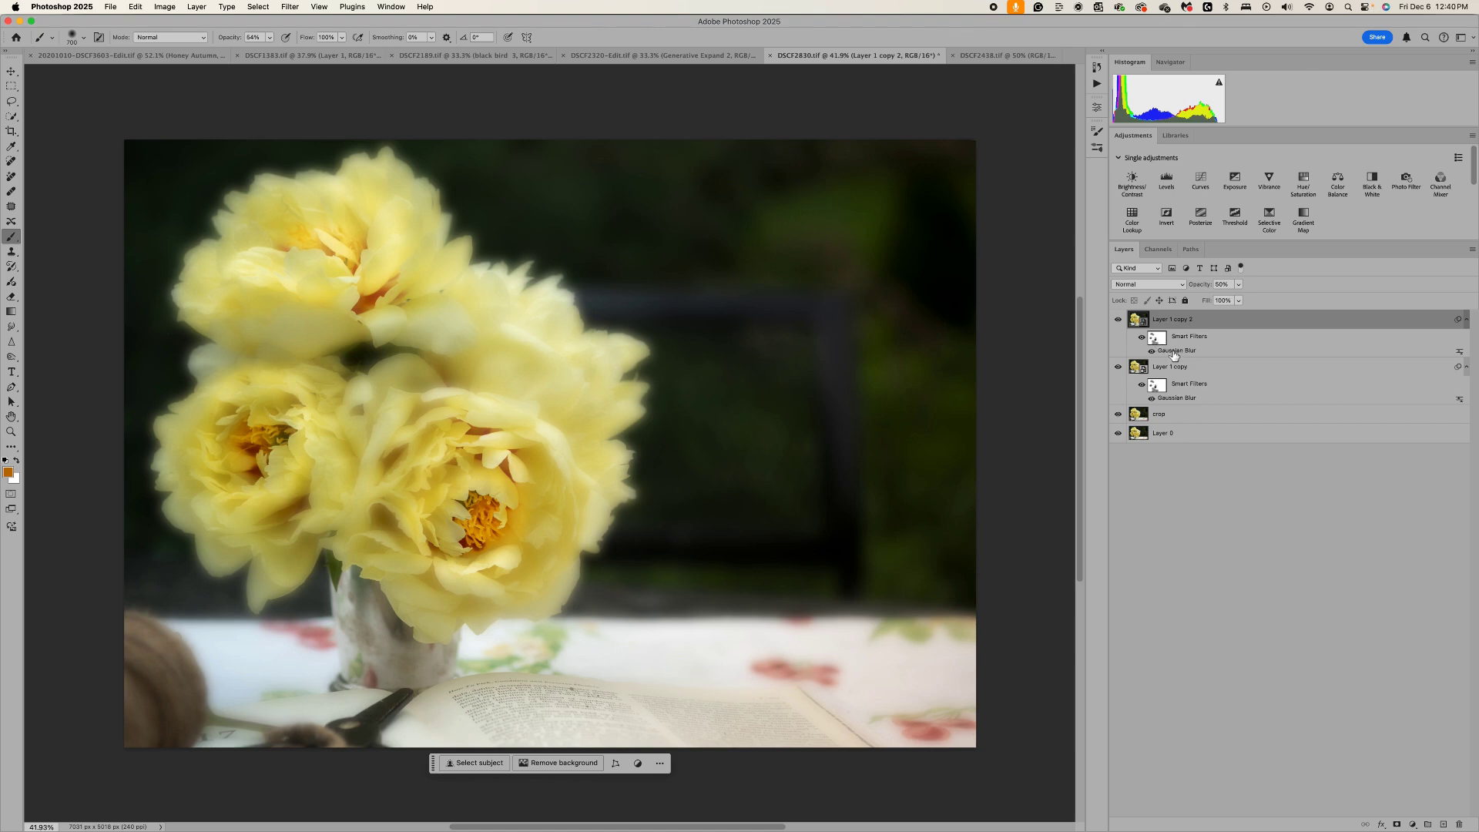
Reduce Layer 1 copy 2's Gaussian Blur radius from 45.8 to 14.8 pixels
{"action": "double_click", "coordinate": [1174, 352]}
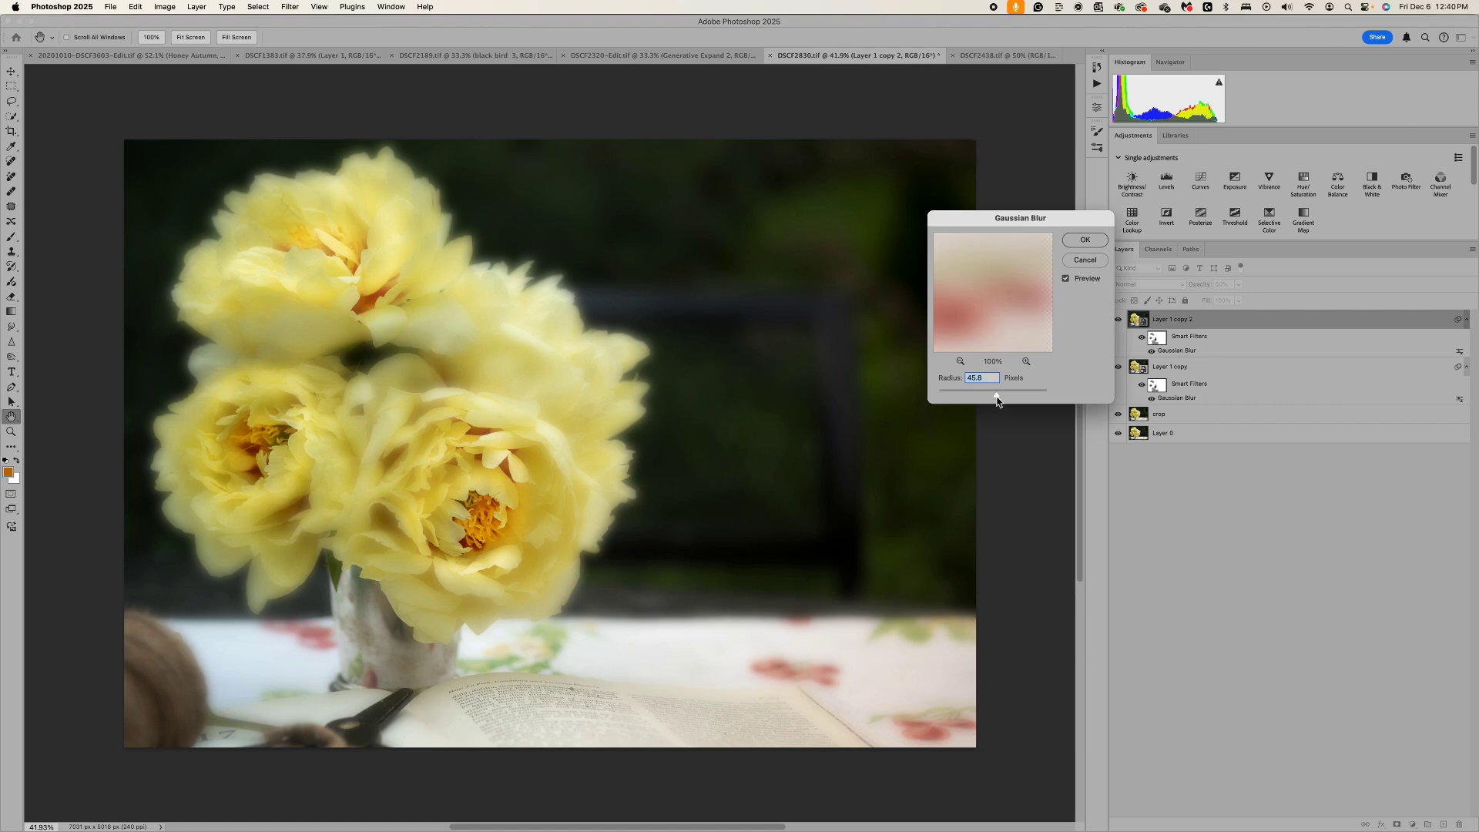
{"action": "left_click_drag", "start_coordinate": [999, 398], "coordinate": [986, 399]}
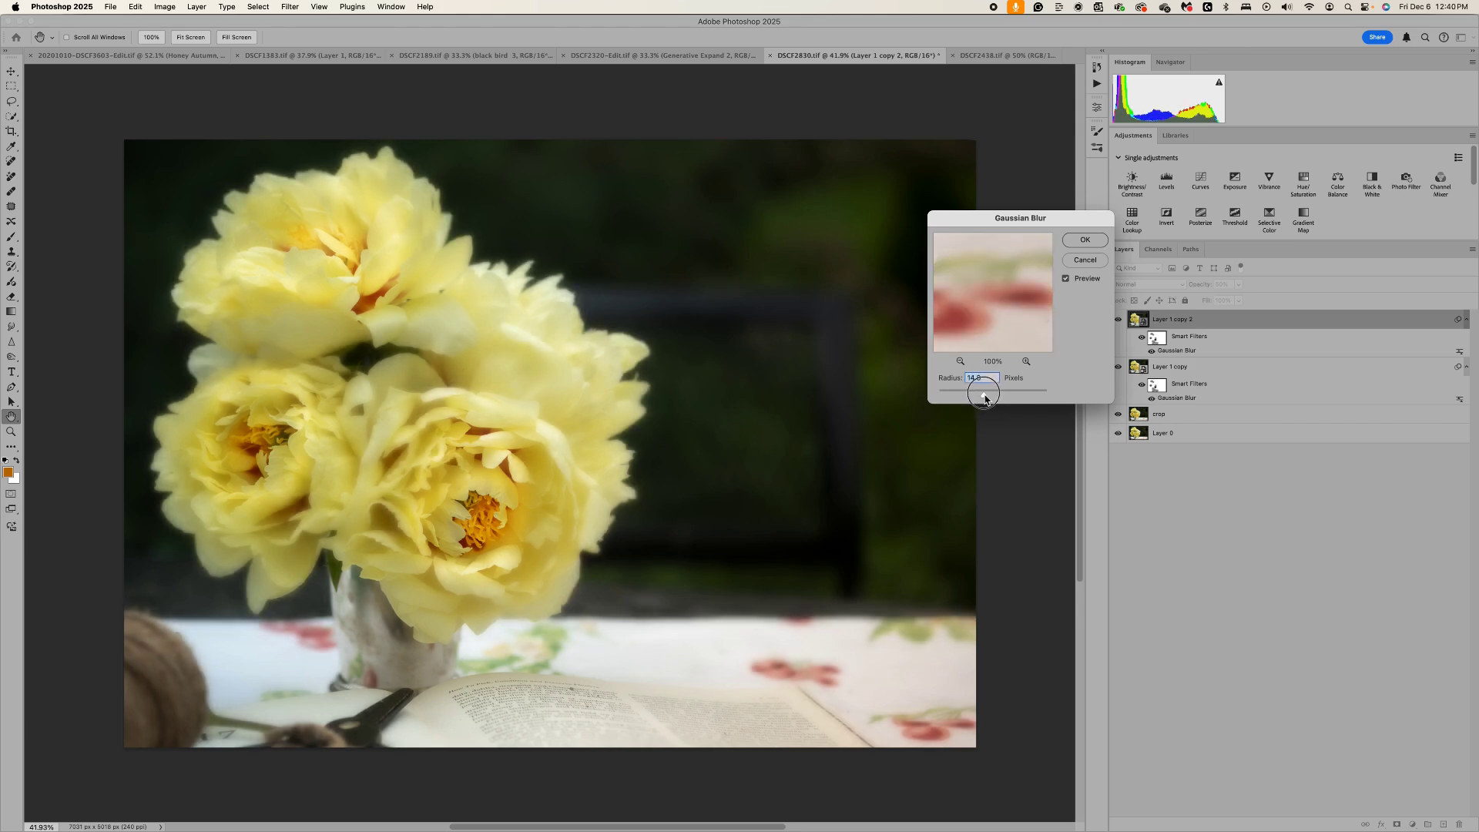
{"action": "left_click", "coordinate": [1078, 241]}
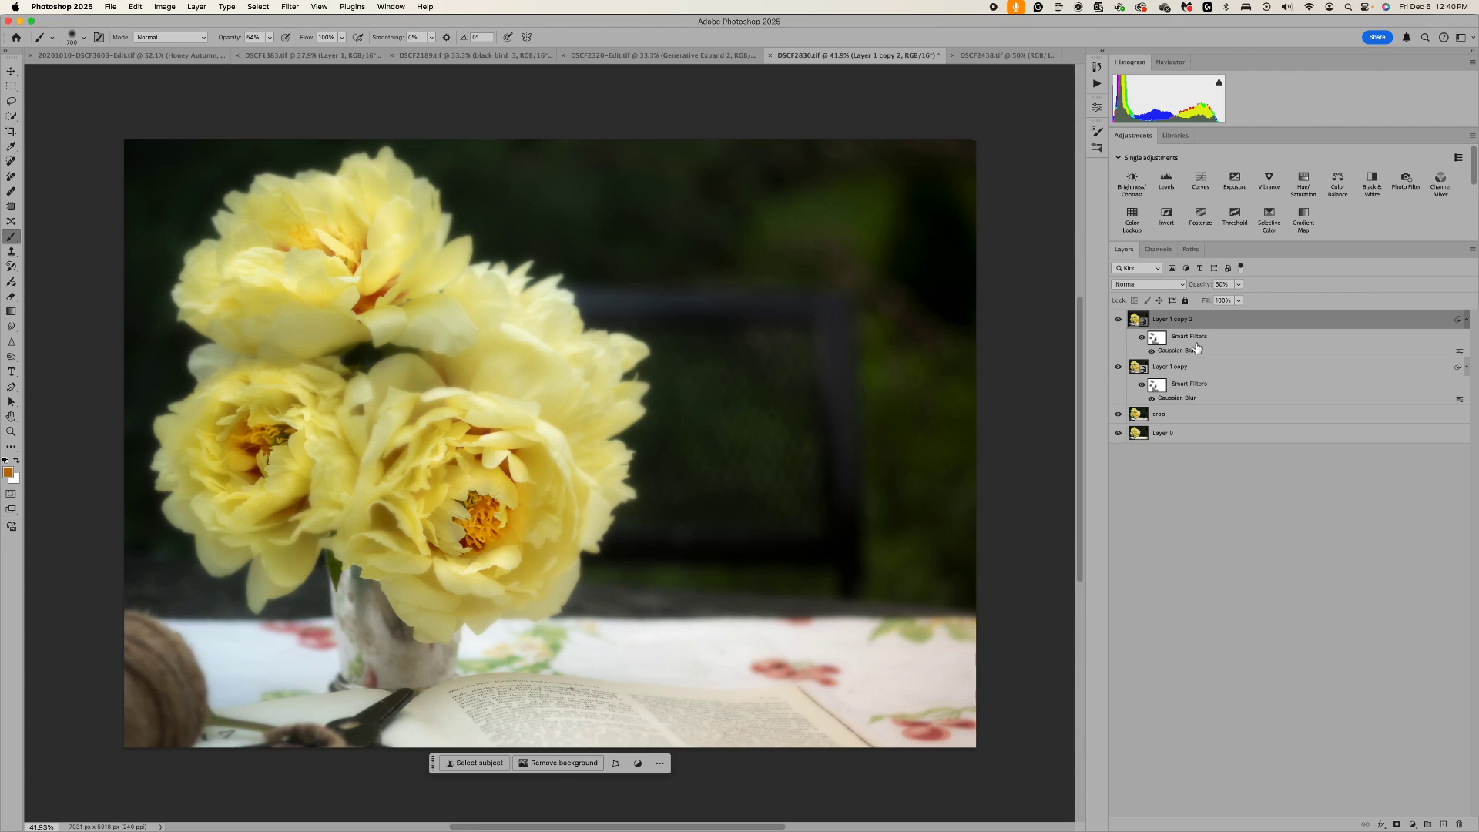
Raise Layer 1 copy 2's opacity and toggle its visibility to compare the glow
{"action": "left_click", "coordinate": [1240, 289]}
{"action": "left_click_drag", "start_coordinate": [1239, 300], "coordinate": [1269, 304]}
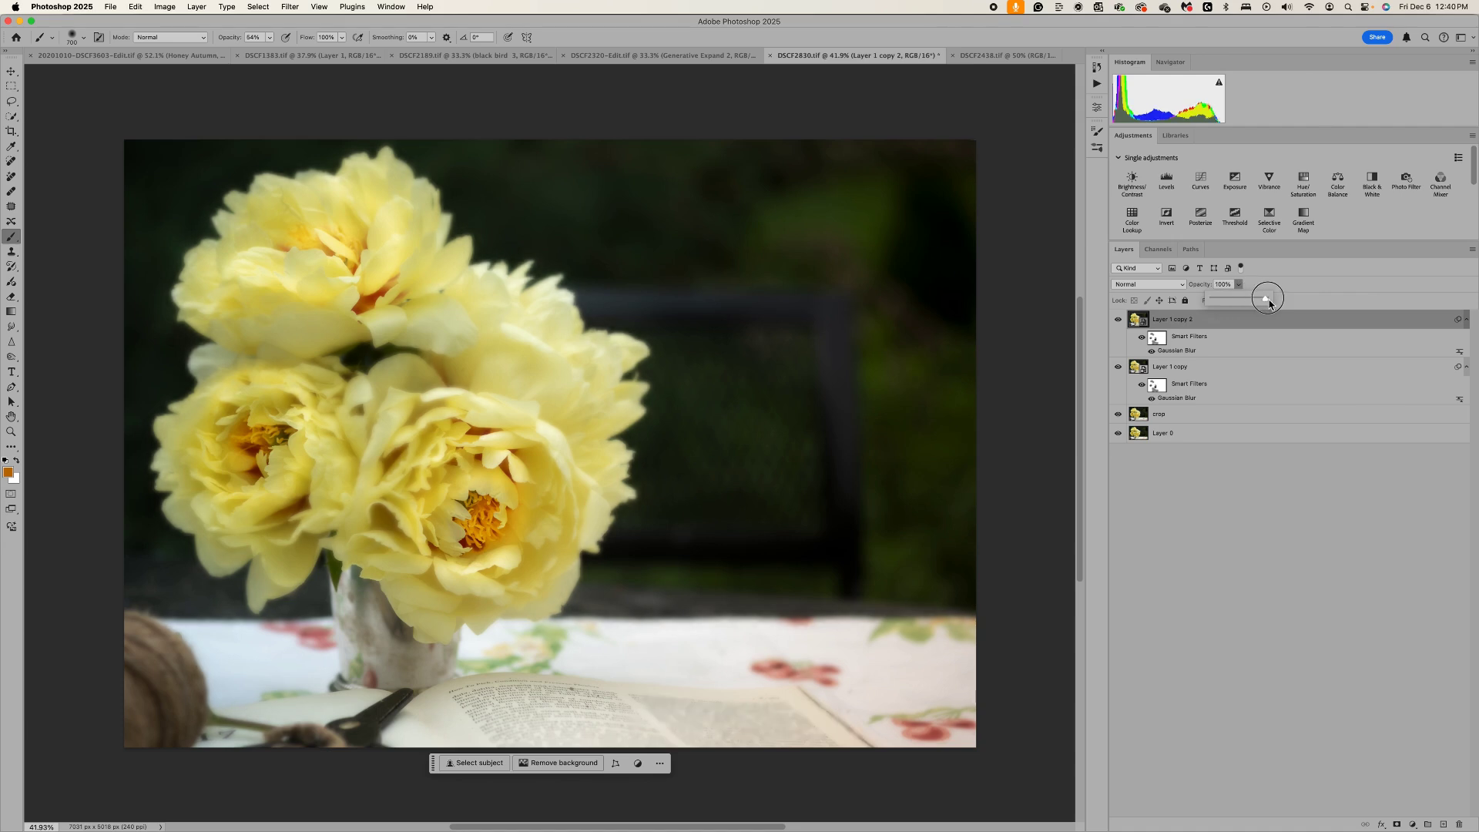
{"action": "left_click", "coordinate": [1118, 320]}
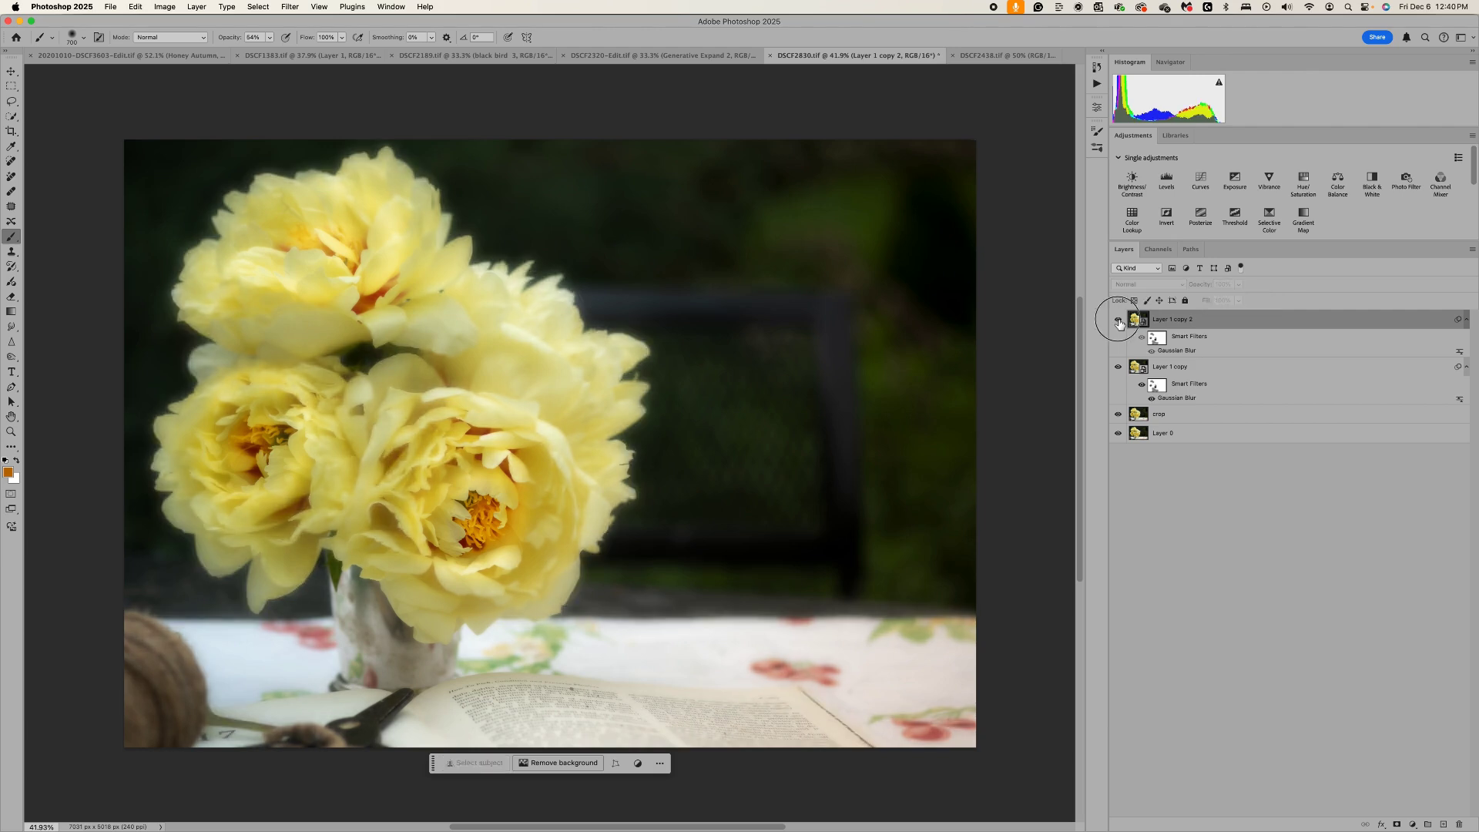
{"action": "left_click", "coordinate": [1118, 321]}
{"action": "left_click", "coordinate": [1119, 321]}
{"action": "left_click", "coordinate": [1118, 322]}
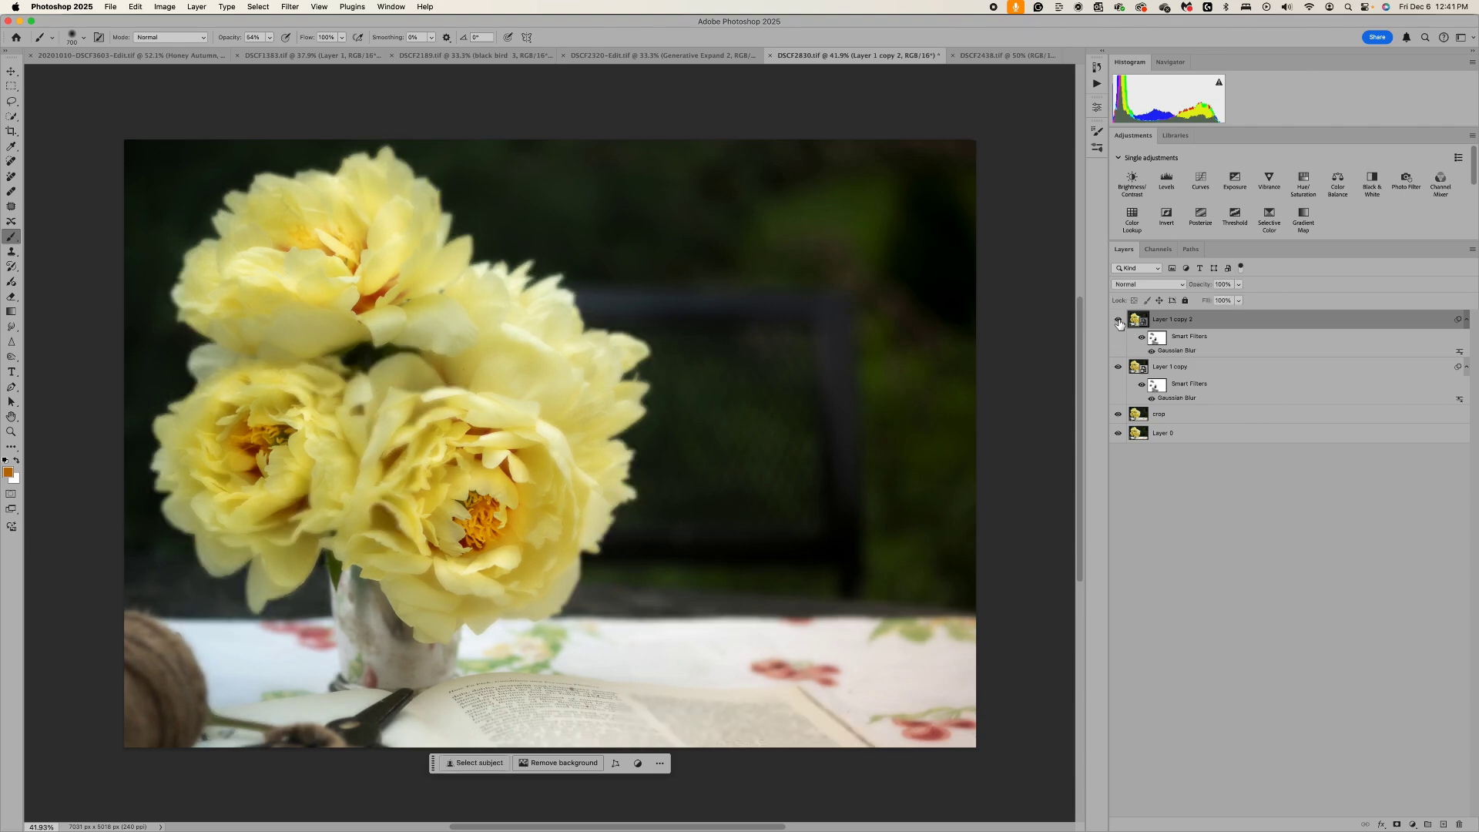
{"action": "left_click", "coordinate": [1118, 321]}
{"action": "left_click", "coordinate": [1119, 321]}
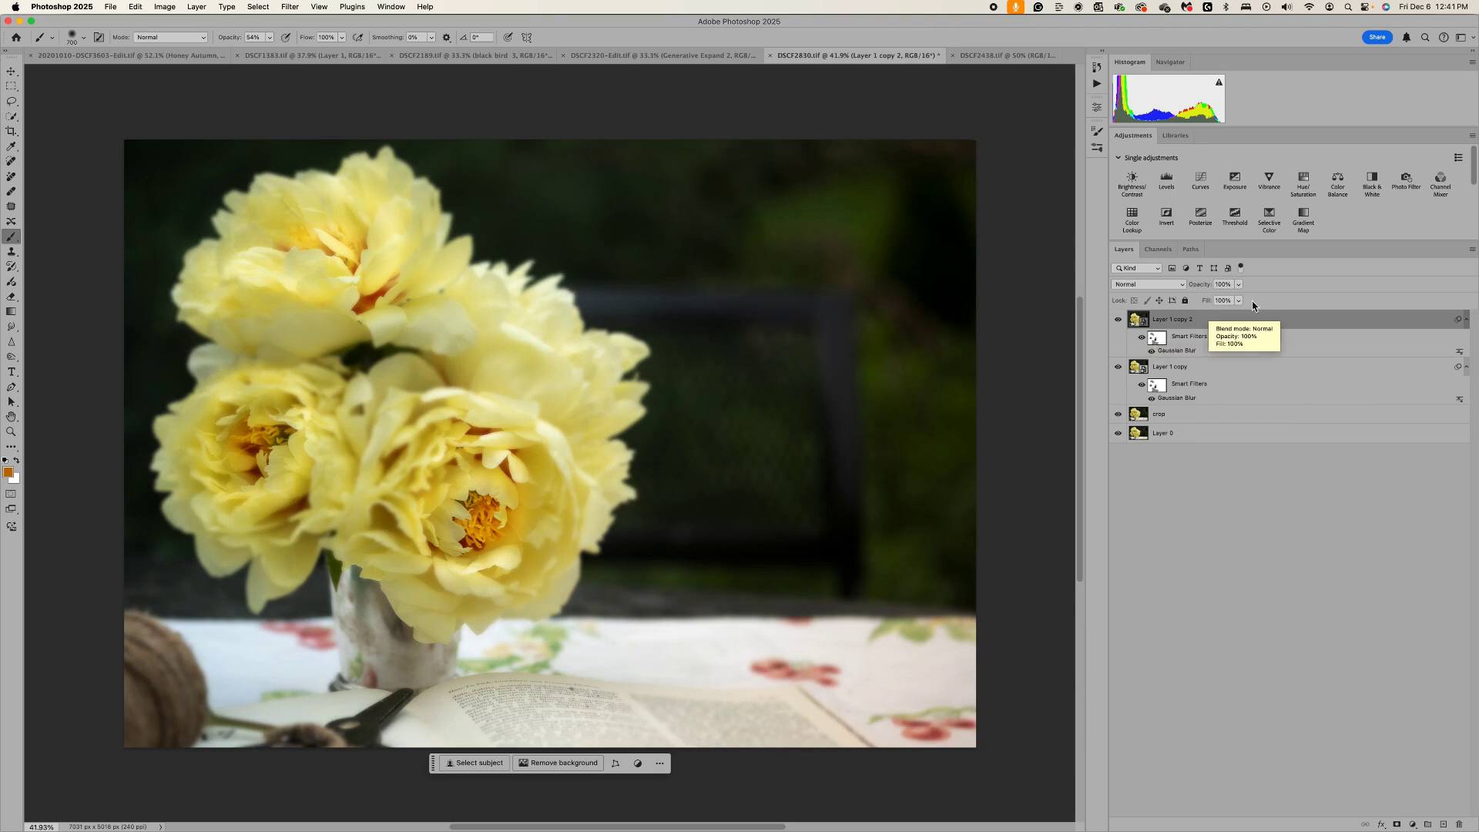
Set Layer 1 copy 2's opacity to 60% and check its effect with the visibility toggle
{"action": "left_click", "coordinate": [1239, 285]}
{"action": "left_click_drag", "start_coordinate": [1240, 304], "coordinate": [1220, 304]}
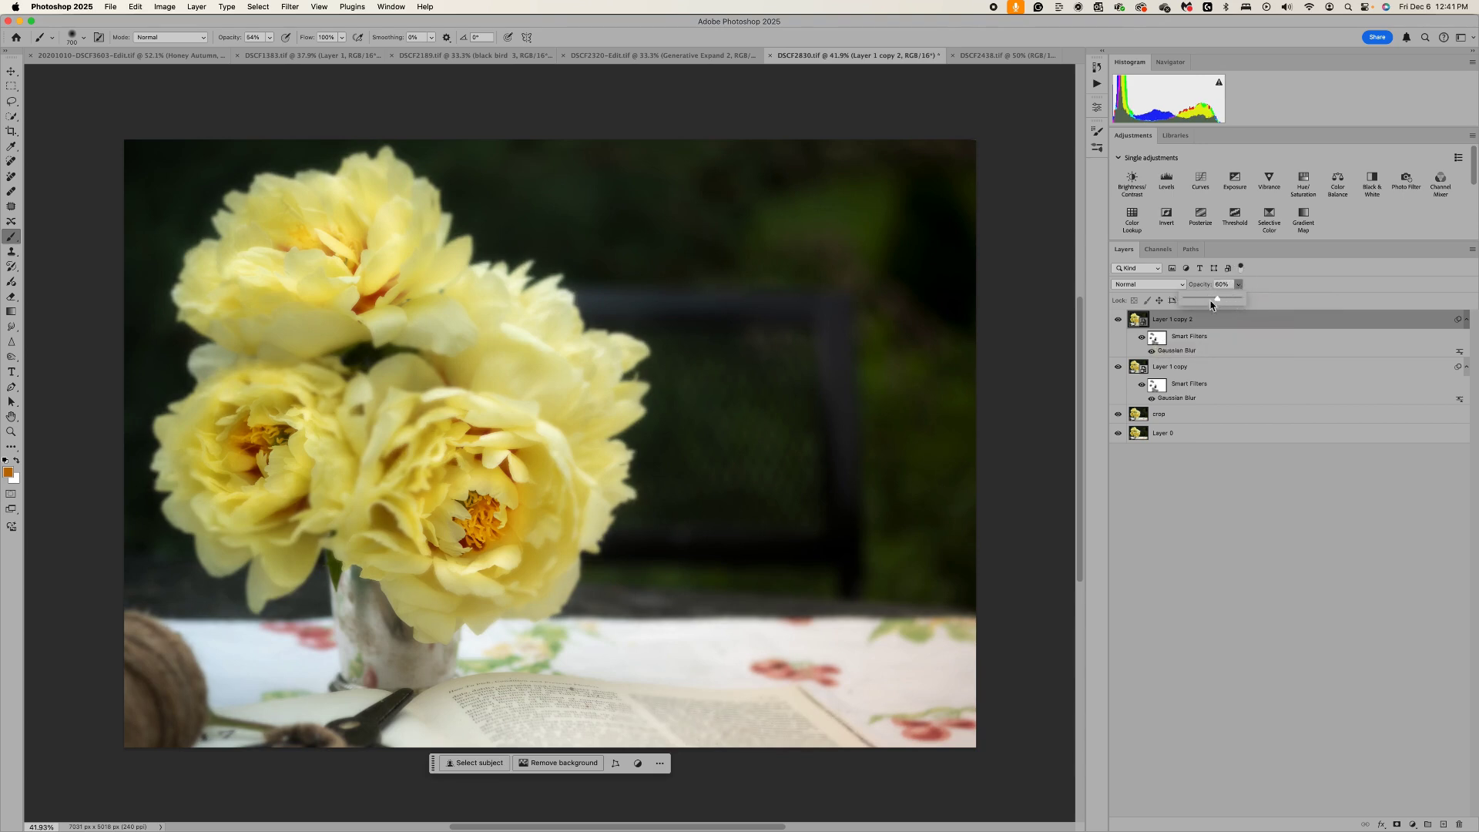
{"action": "left_click", "coordinate": [1118, 320]}
{"action": "left_click", "coordinate": [1119, 320]}
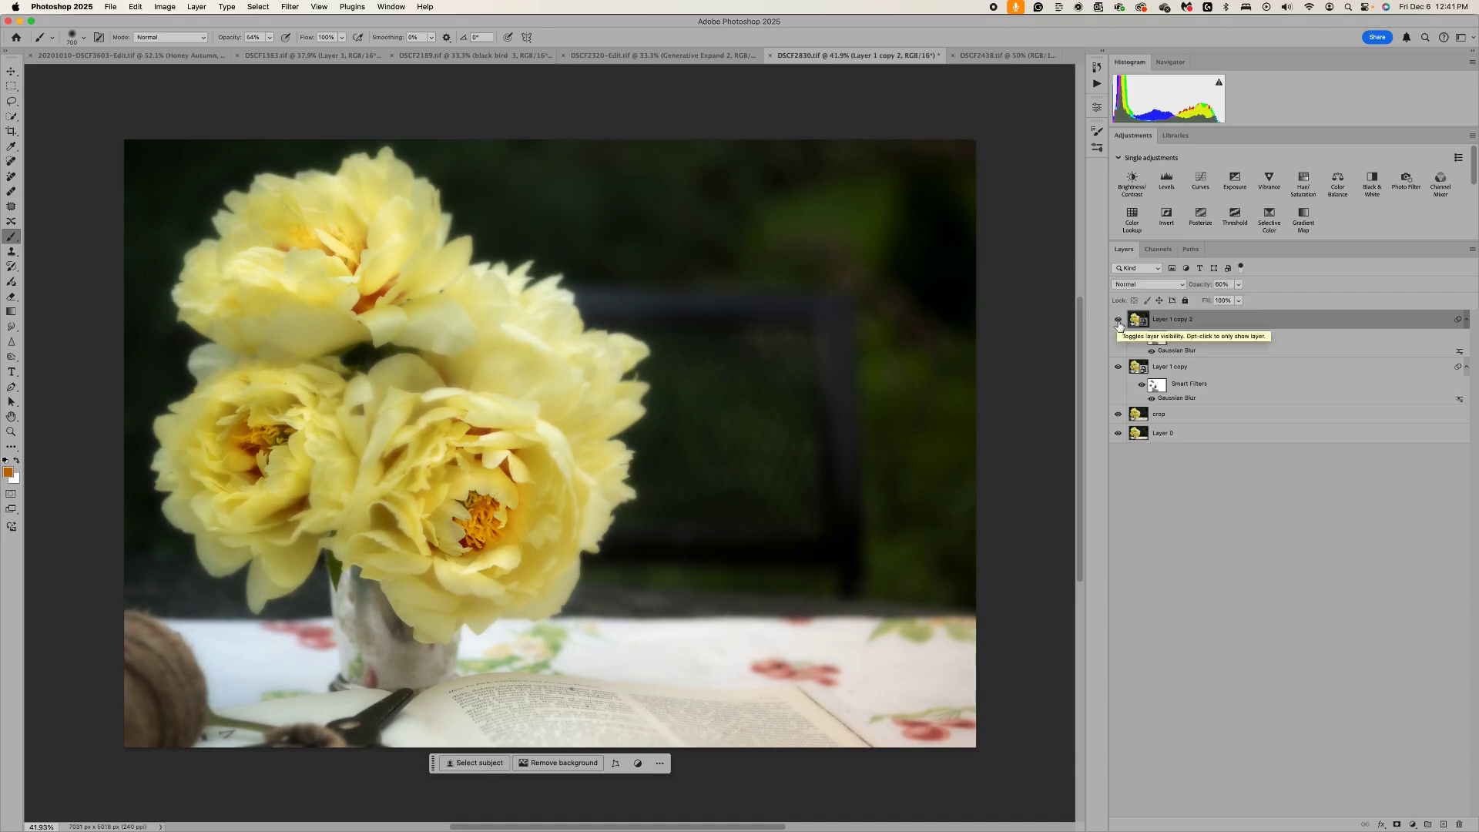
{"action": "right_click", "coordinate": [1178, 324]}
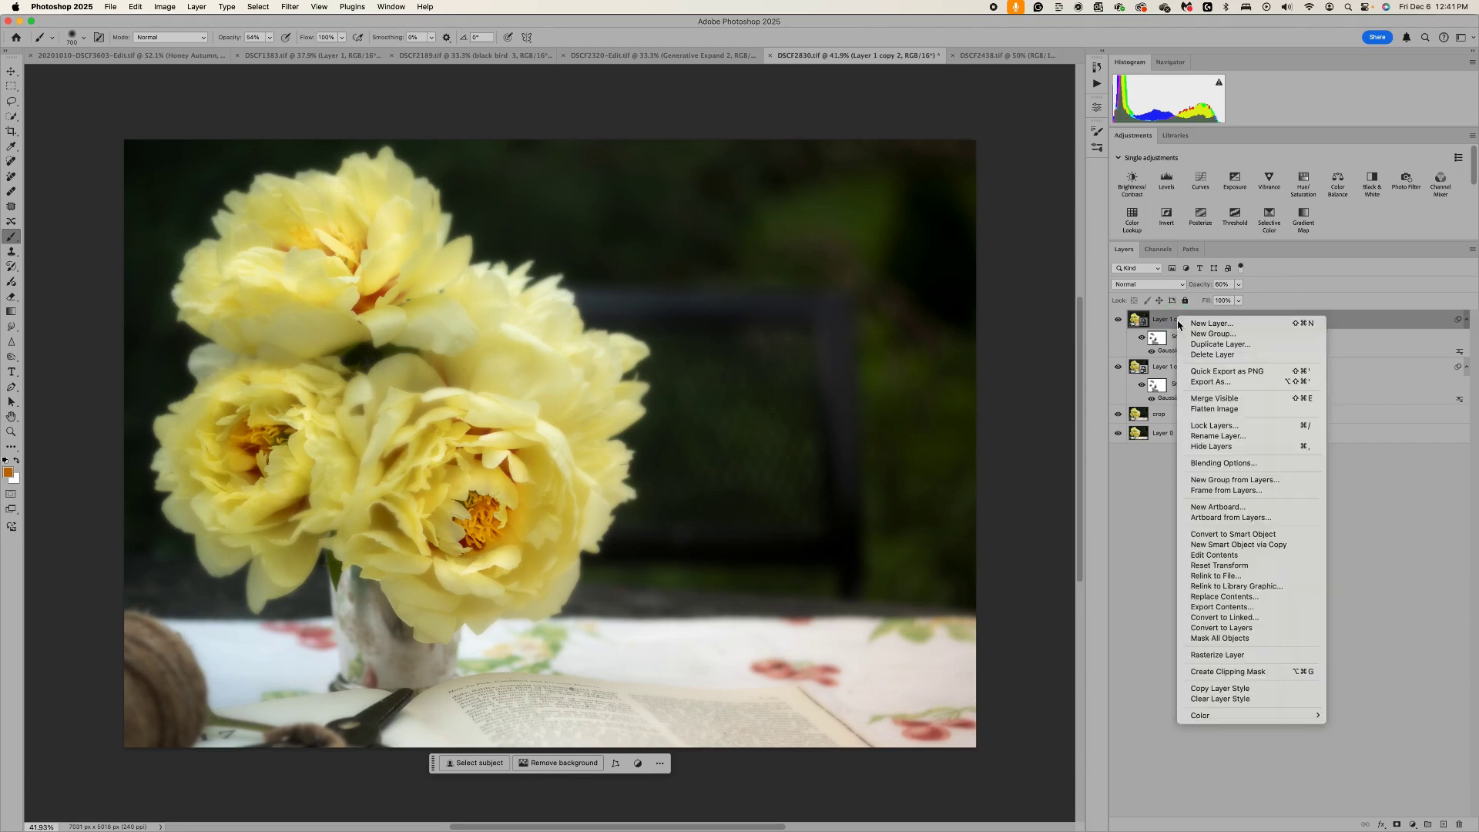
Duplicate the layer as Layer 1 copy 3 and set its Gaussian Blur radius to 97.2 pixels
{"action": "left_click", "coordinate": [1220, 344]}
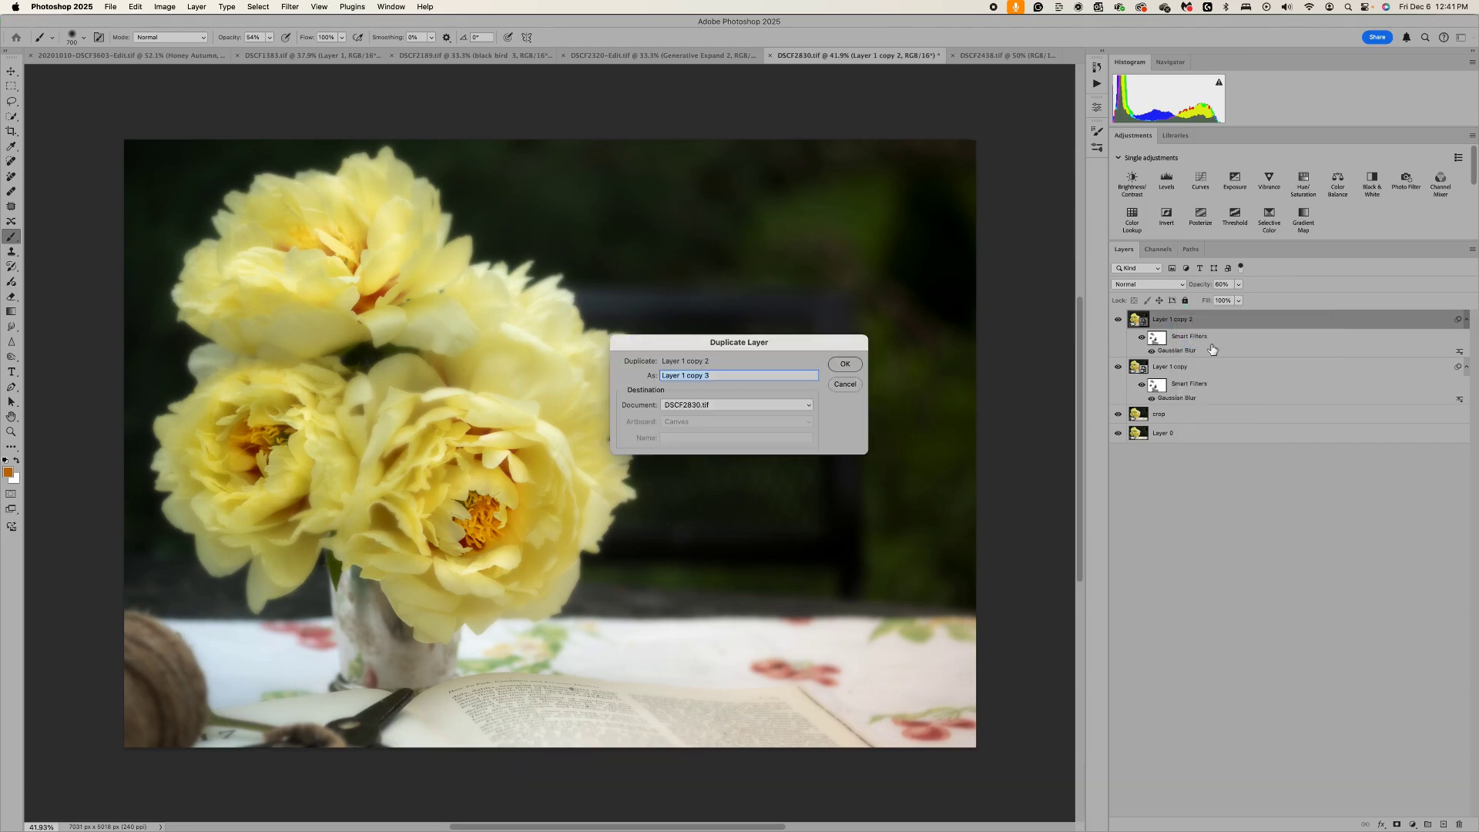
{"action": "left_click", "coordinate": [845, 365]}
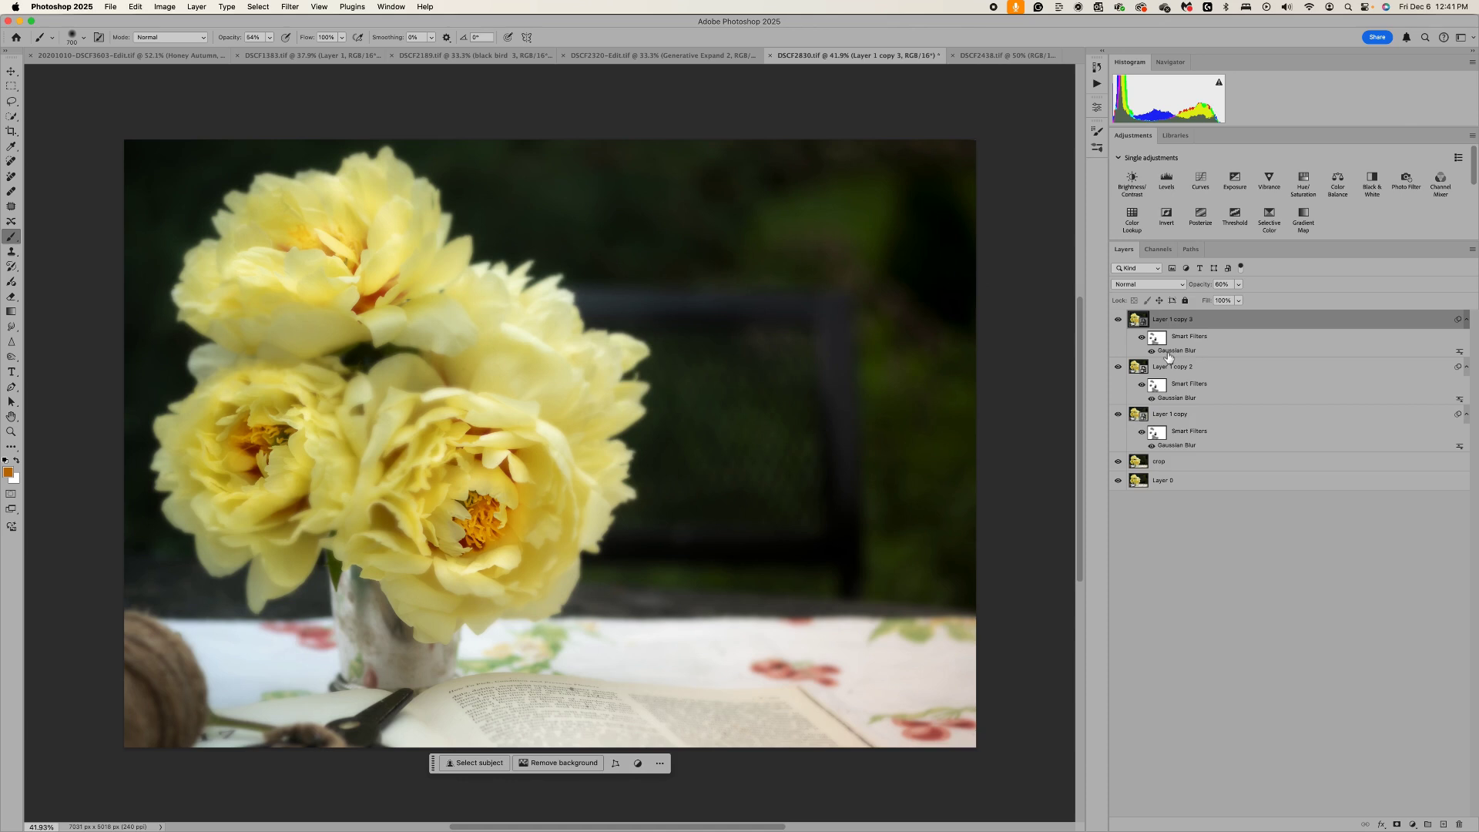
{"action": "double_click", "coordinate": [1169, 356]}
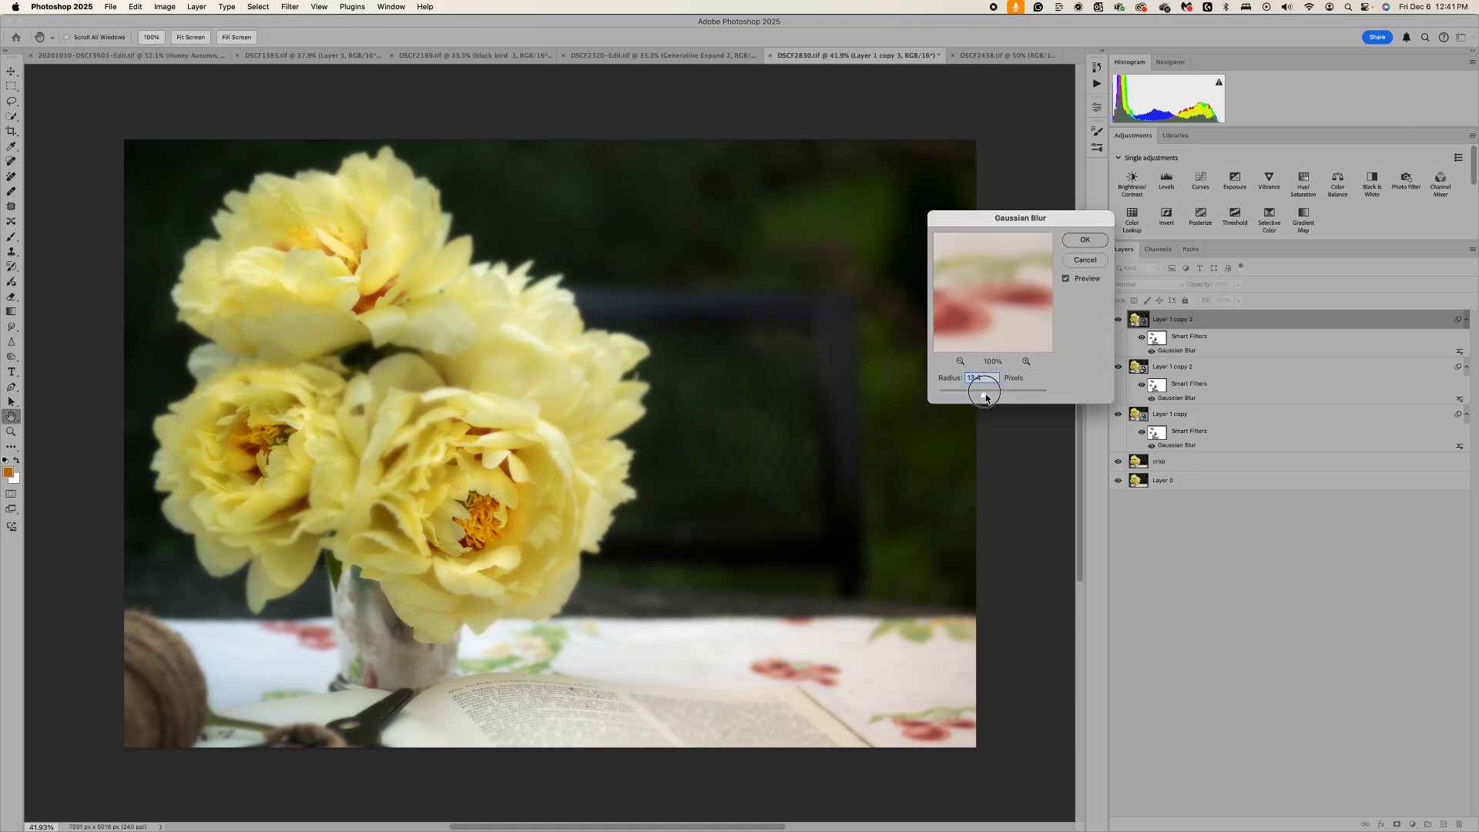
{"action": "left_click_drag", "start_coordinate": [987, 391], "coordinate": [1022, 397]}
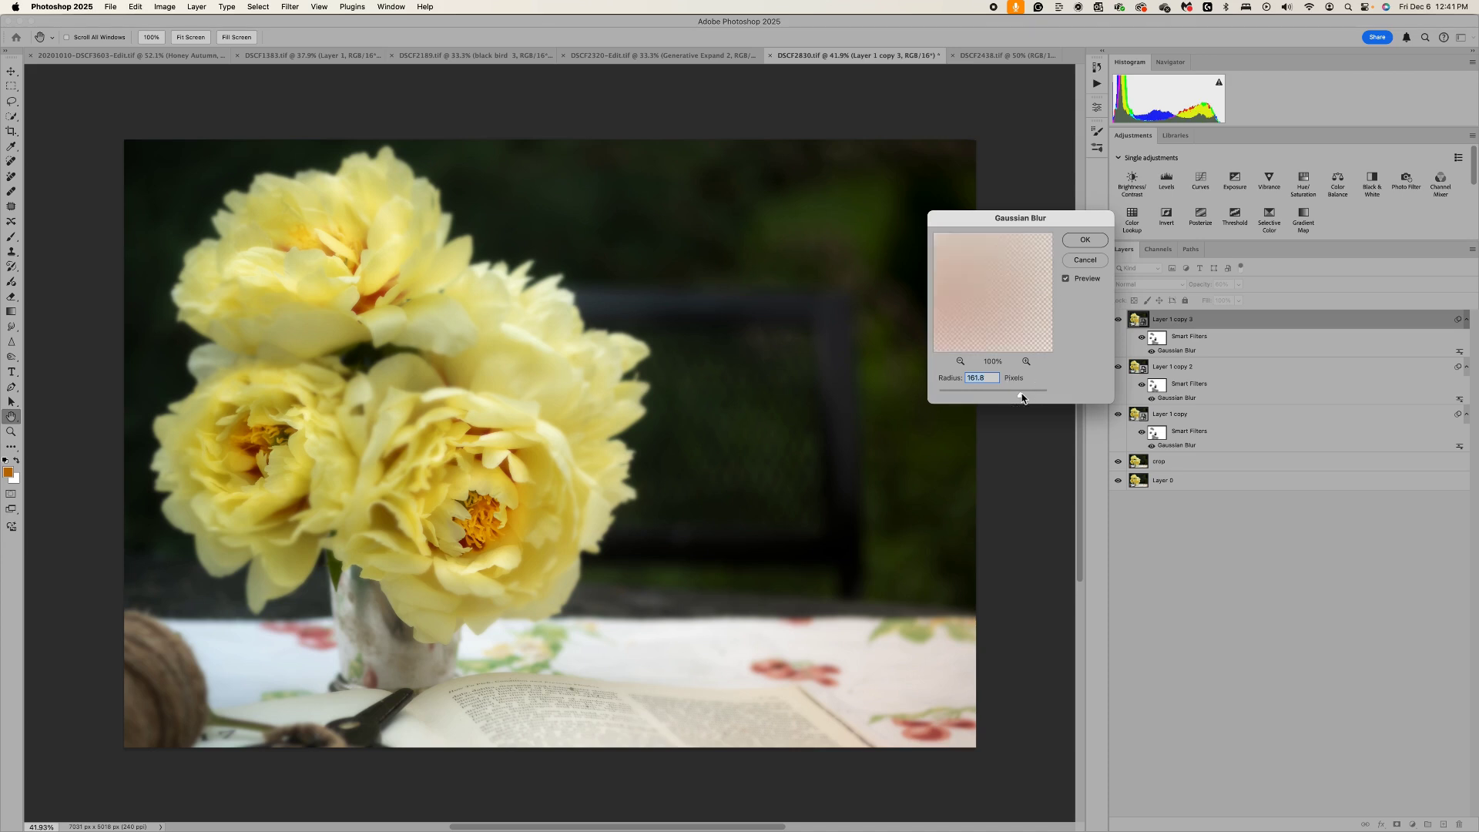
{"action": "left_click_drag", "start_coordinate": [1022, 397], "coordinate": [1006, 396]}
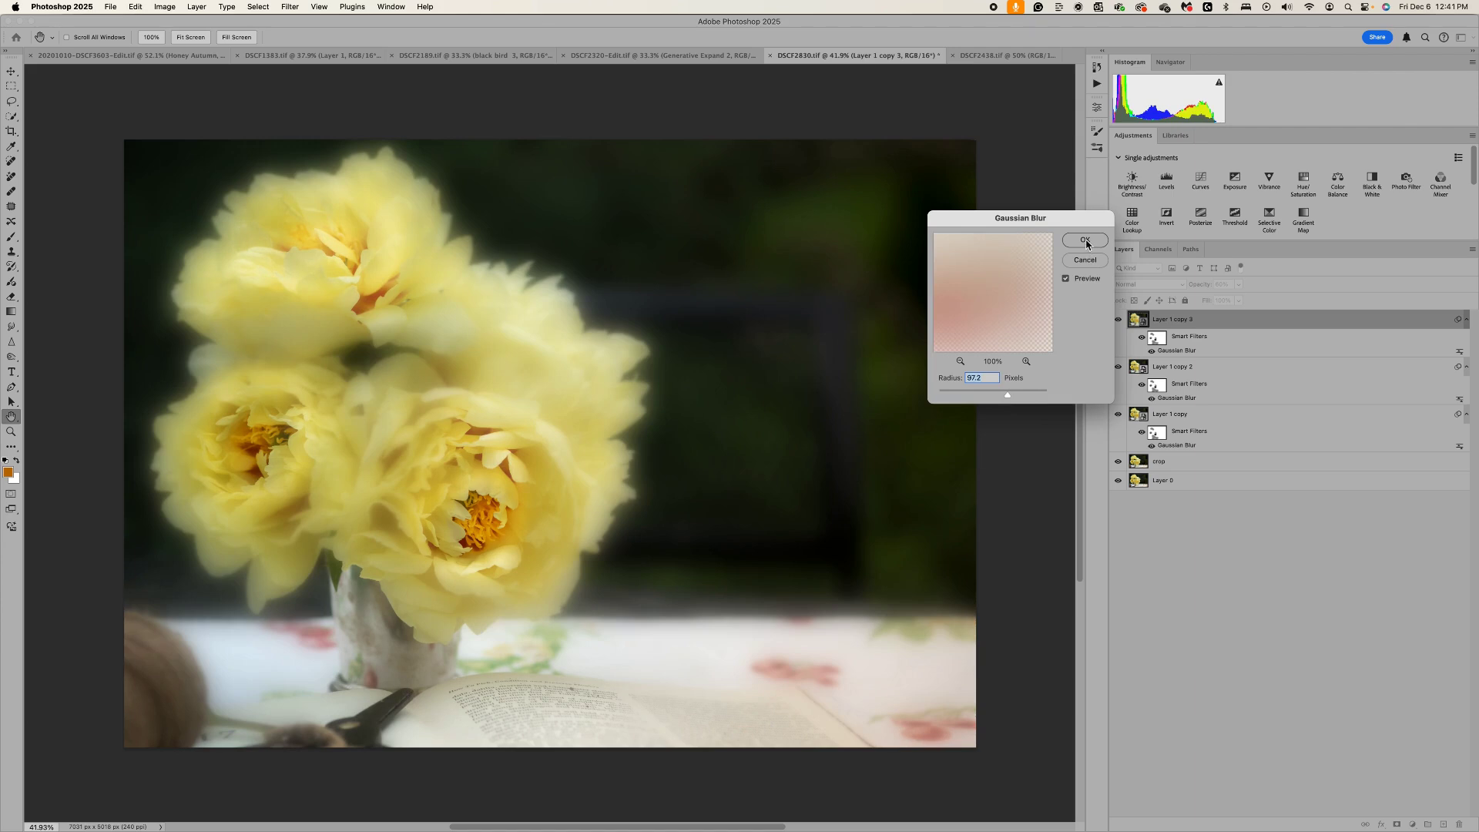
{"action": "left_click", "coordinate": [1085, 240]}
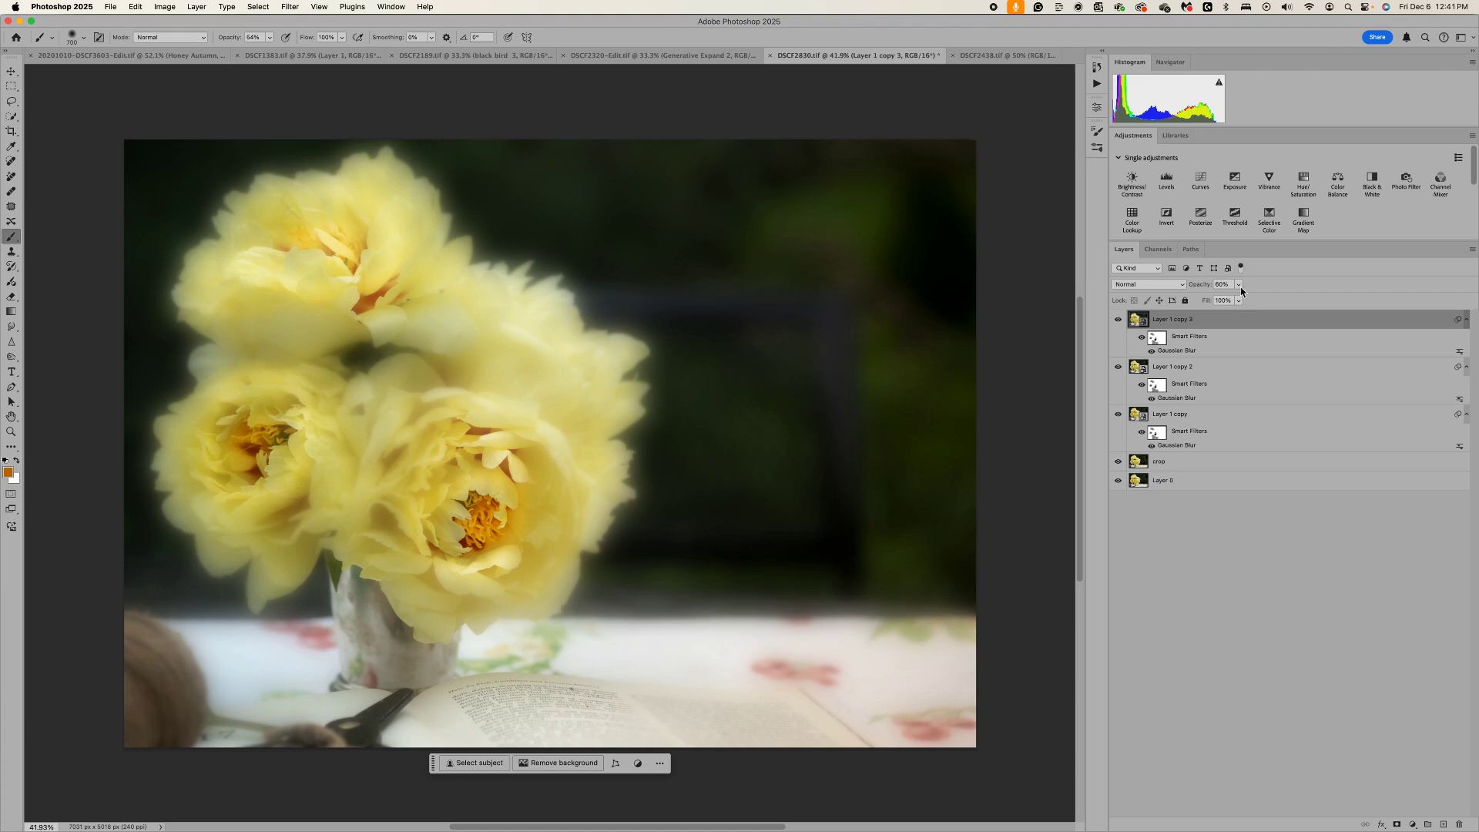
Lower Layer 1 copy 3's opacity to 27% and hide it
{"action": "left_click", "coordinate": [1239, 285]}
{"action": "left_click_drag", "start_coordinate": [1241, 303], "coordinate": [1225, 303]}
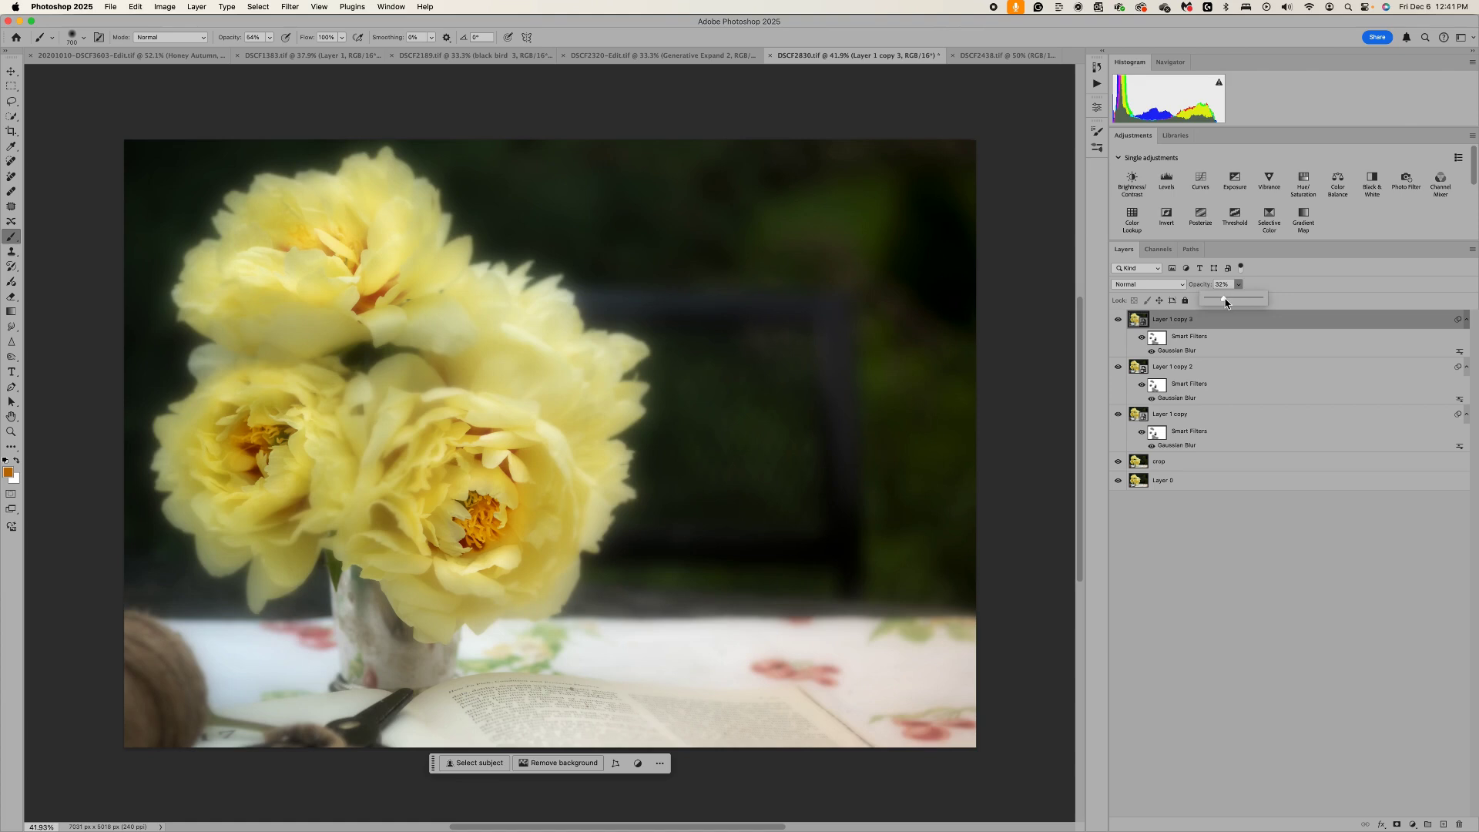
{"action": "left_click_drag", "start_coordinate": [1225, 303], "coordinate": [1224, 302]}
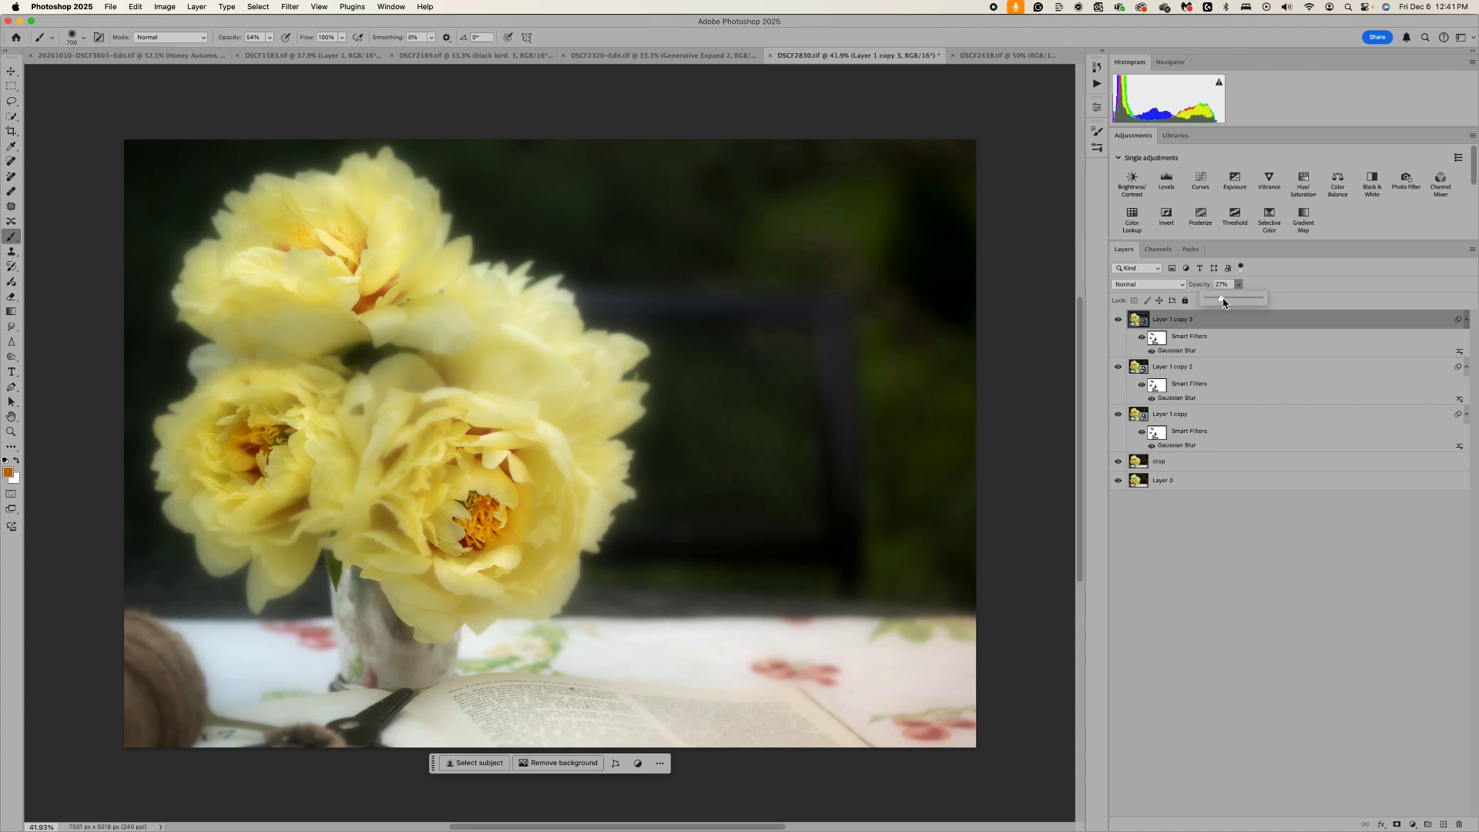
{"action": "left_click", "coordinate": [1117, 321]}
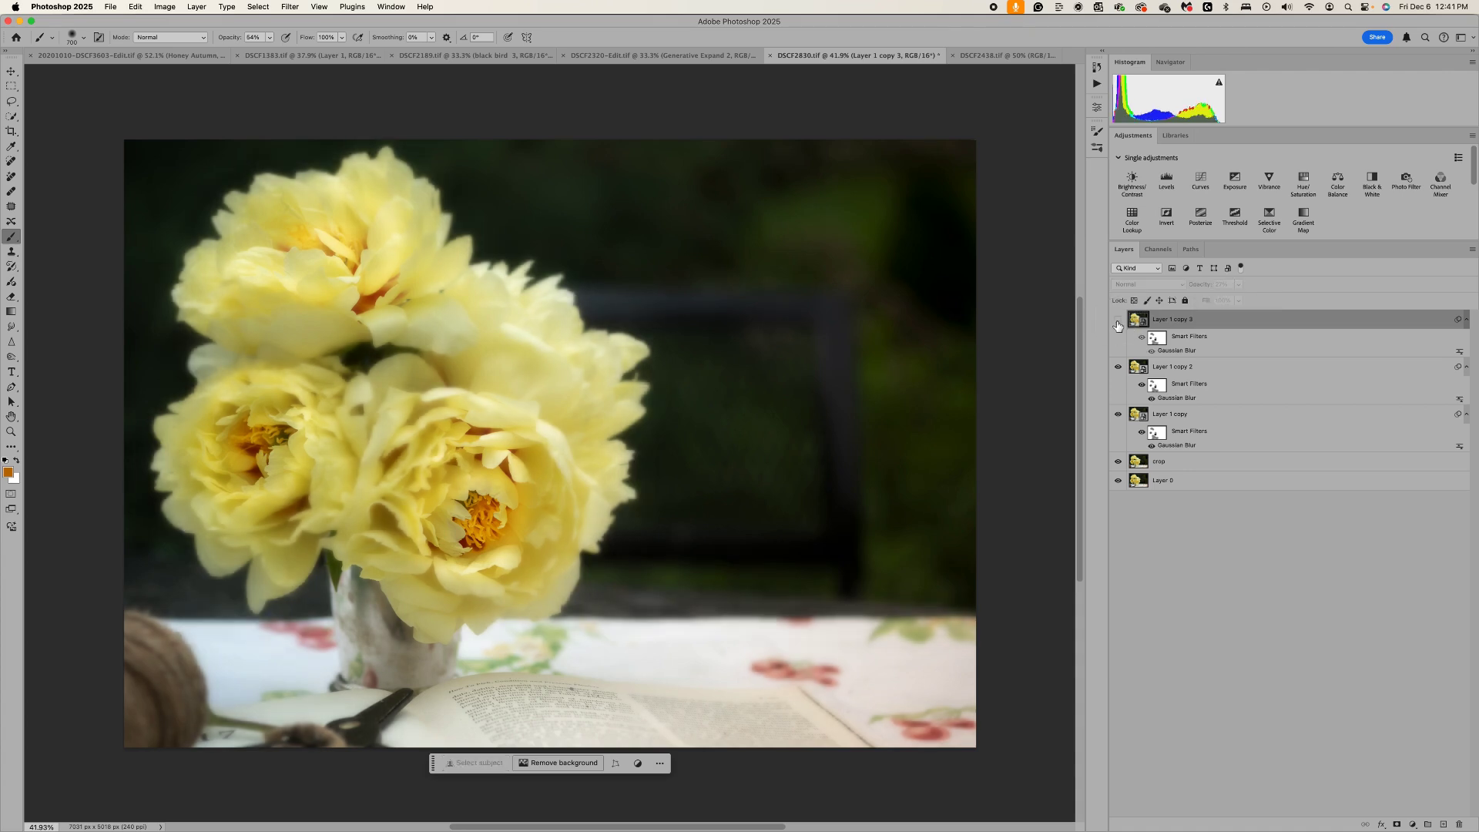
Zoom in and toggle Layer 1 copy 2 on and off to compare sharpness
{"action": "scroll", "coordinate": [676, 347], "scroll_direction": "up", "scroll_amount": 2}
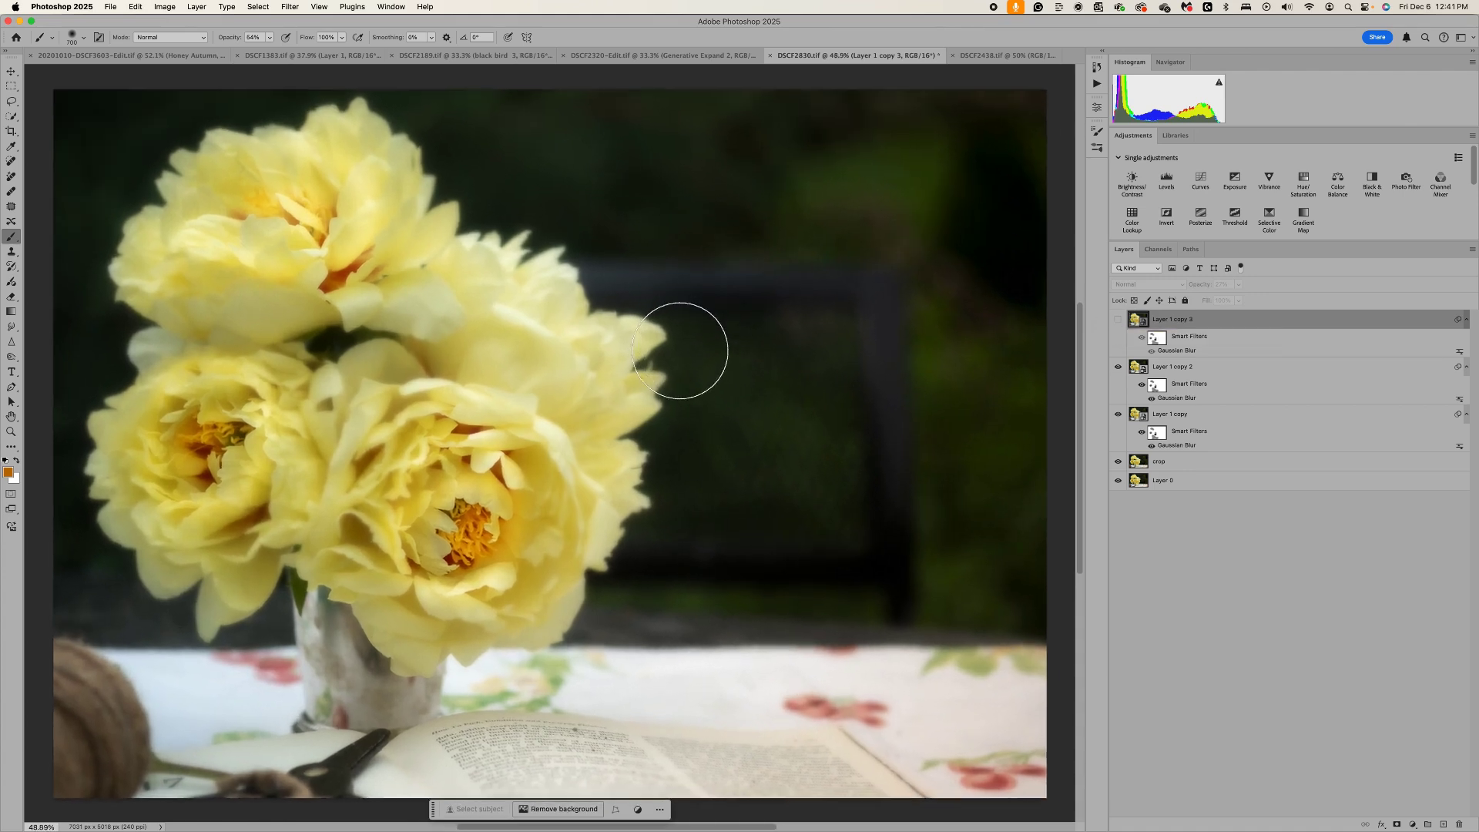
{"action": "scroll", "coordinate": [682, 353], "scroll_direction": "up", "scroll_amount": 1}
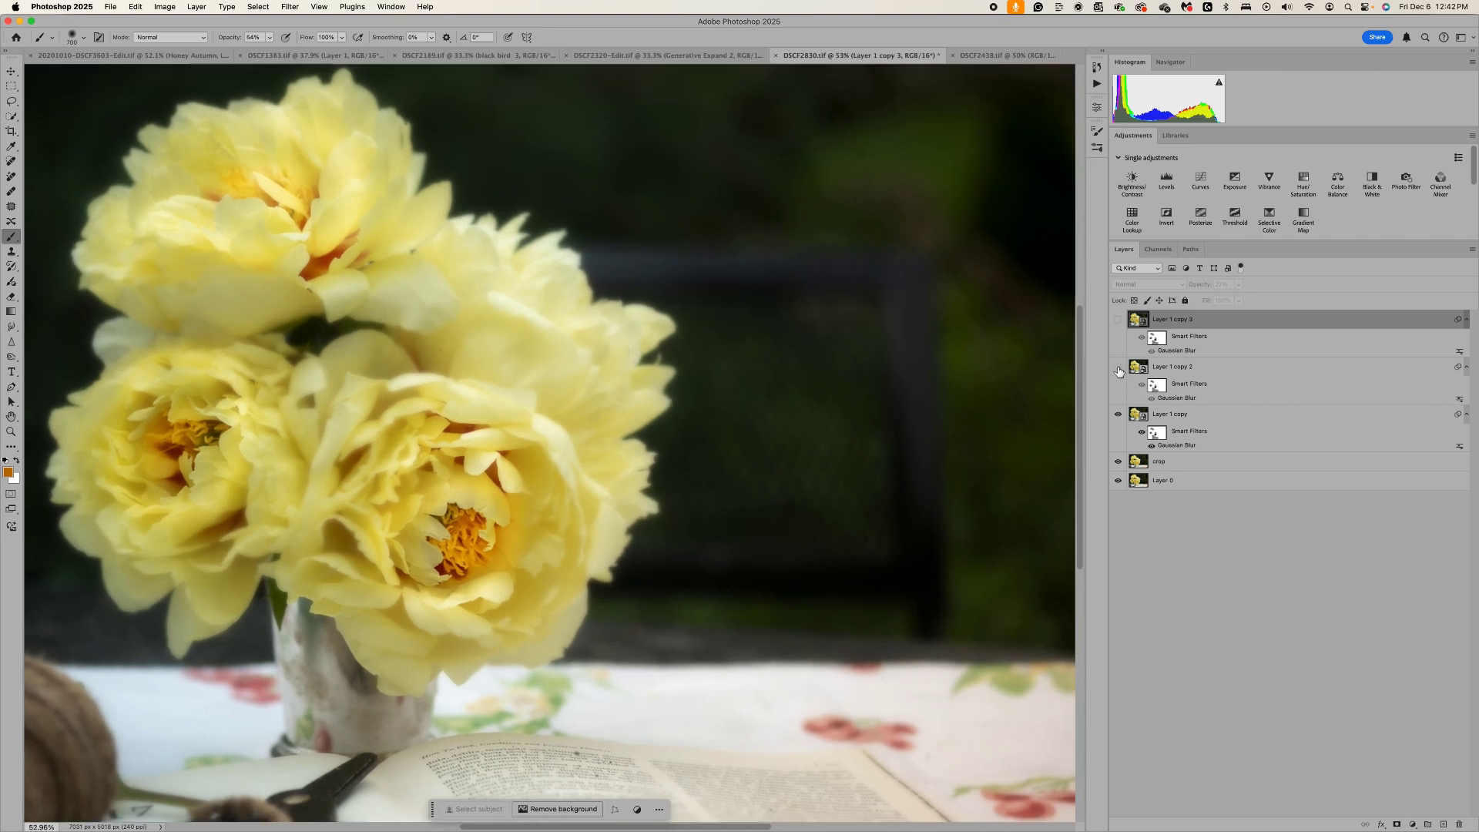
{"action": "left_click", "coordinate": [1118, 371]}
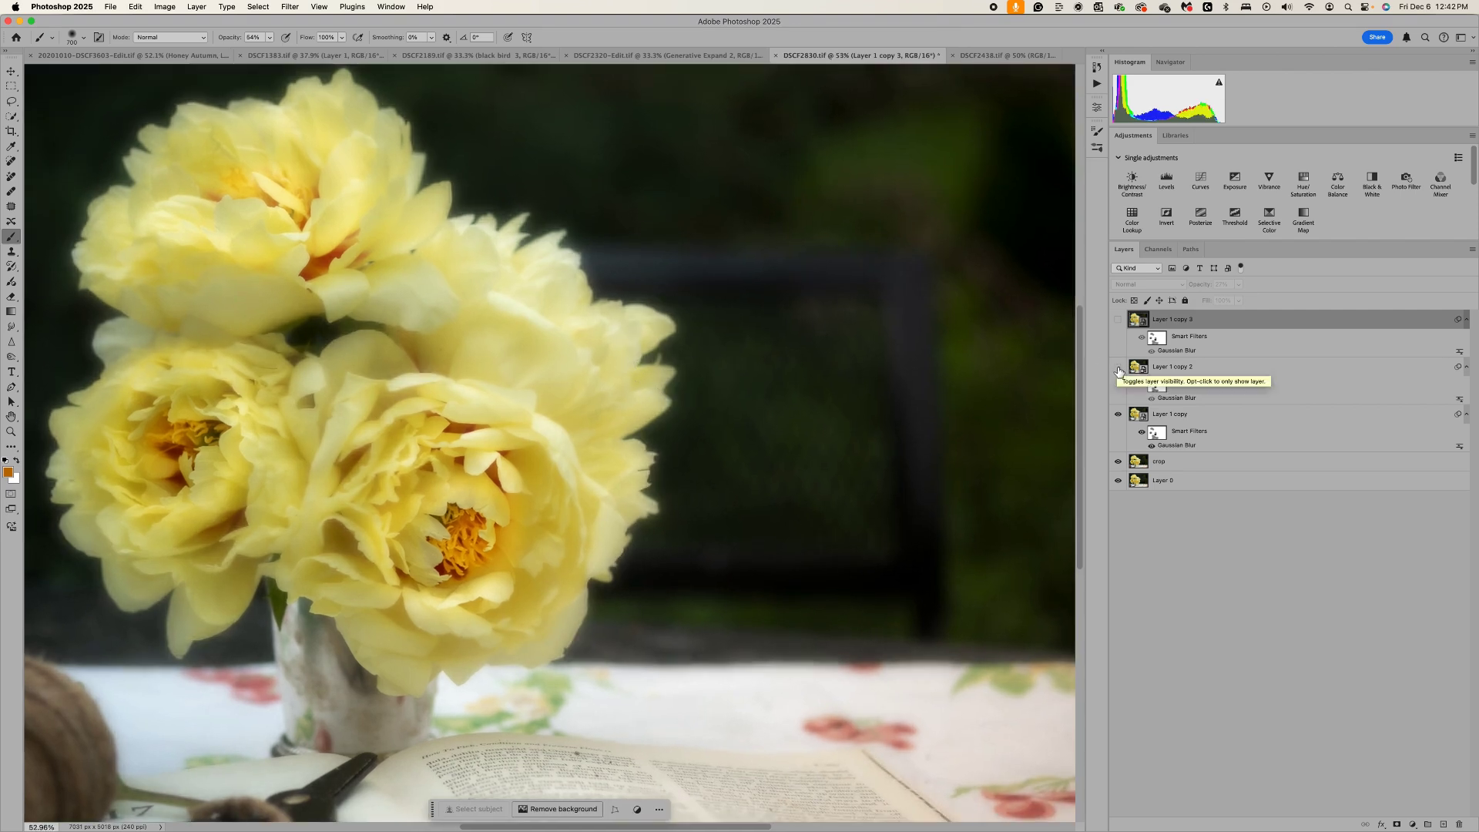
{"action": "left_click", "coordinate": [1119, 370]}
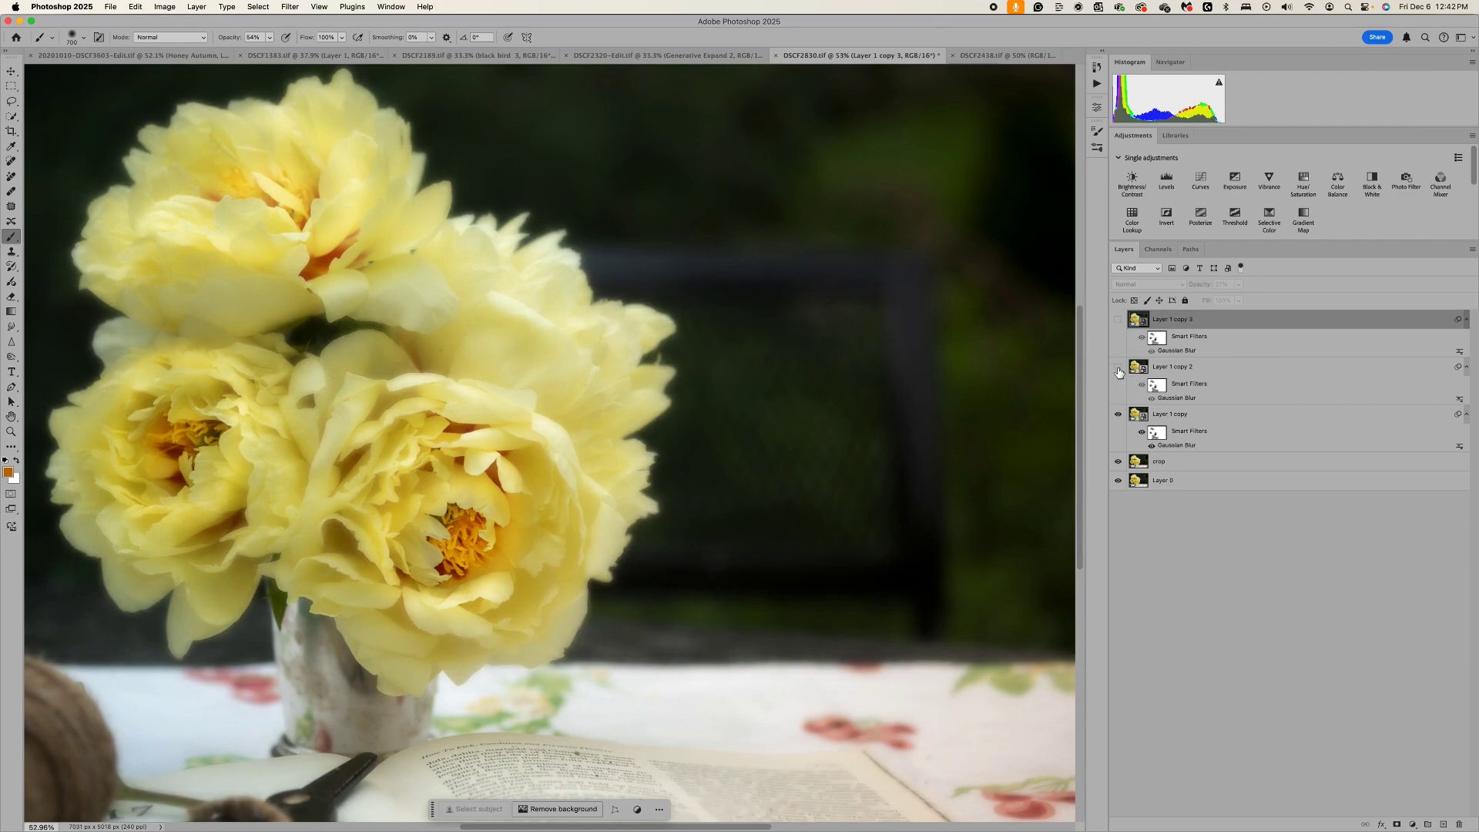
{"action": "left_click", "coordinate": [1119, 370]}
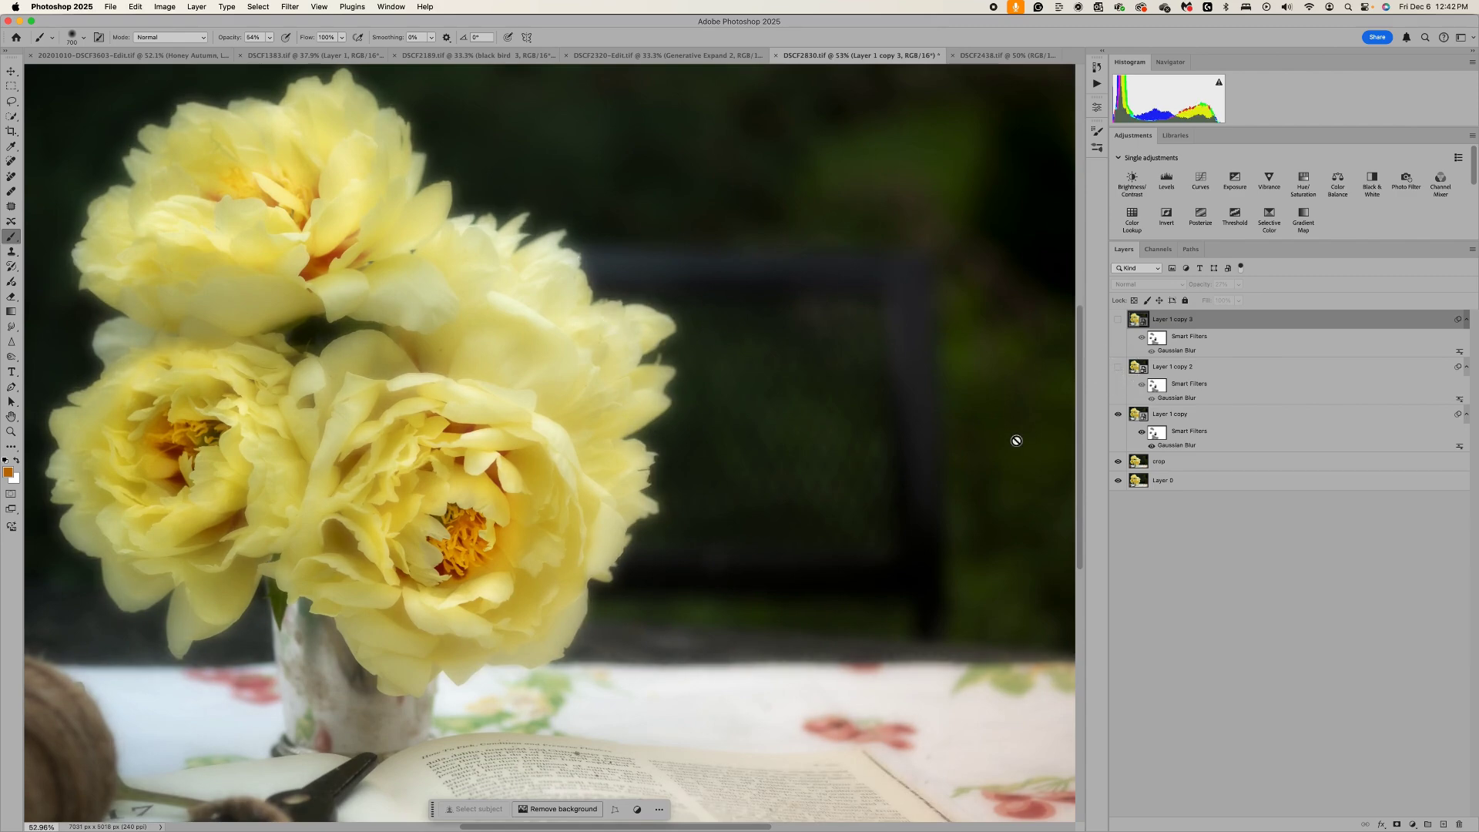
{"action": "left_click", "coordinate": [1119, 370]}
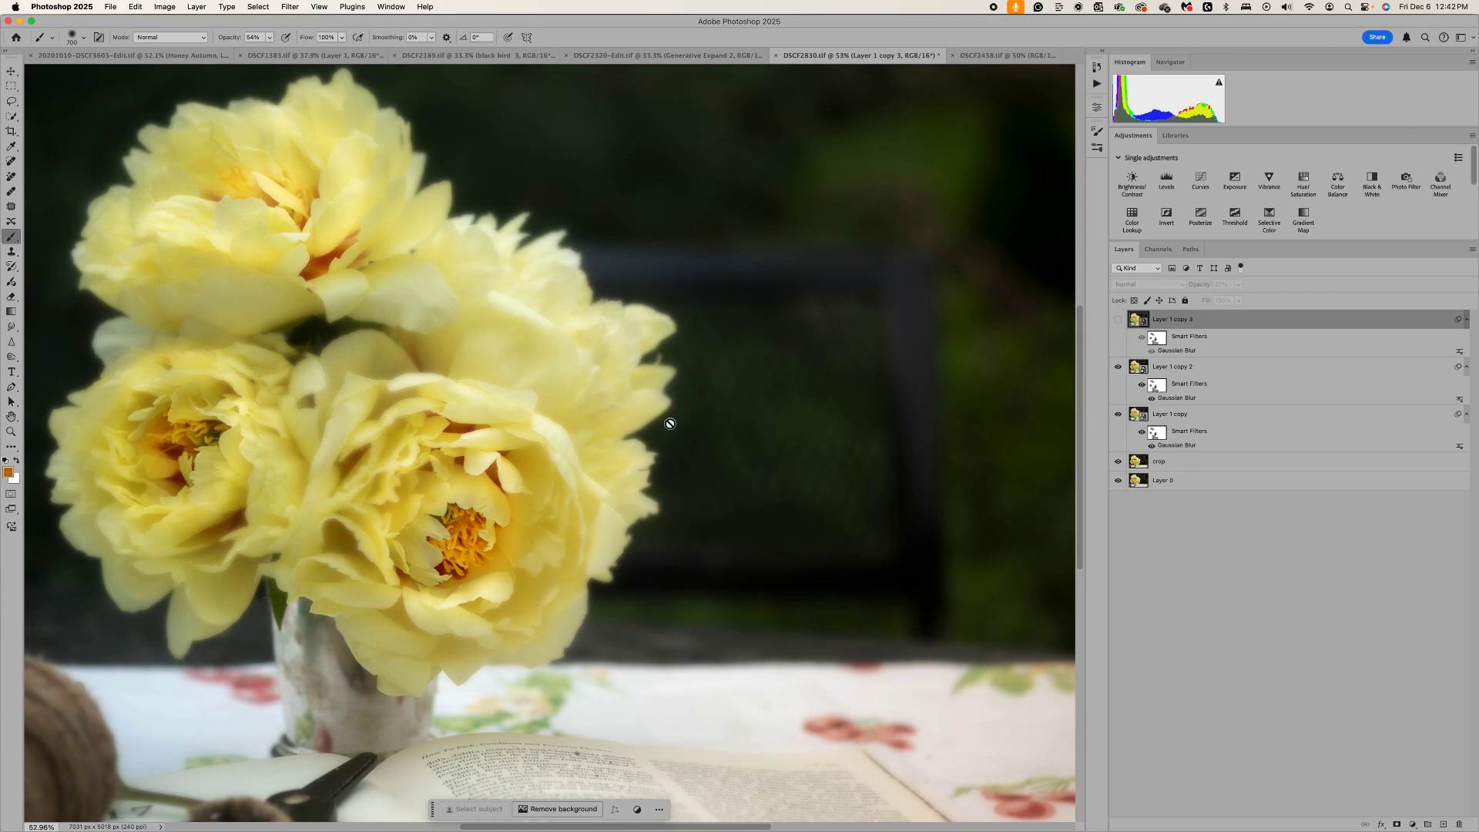
{"action": "left_click", "coordinate": [1119, 369]}
{"action": "left_click", "coordinate": [1118, 369]}
Show Layer 1 copy 3 again and lower its opacity to 15%
{"action": "left_click", "coordinate": [1118, 320]}
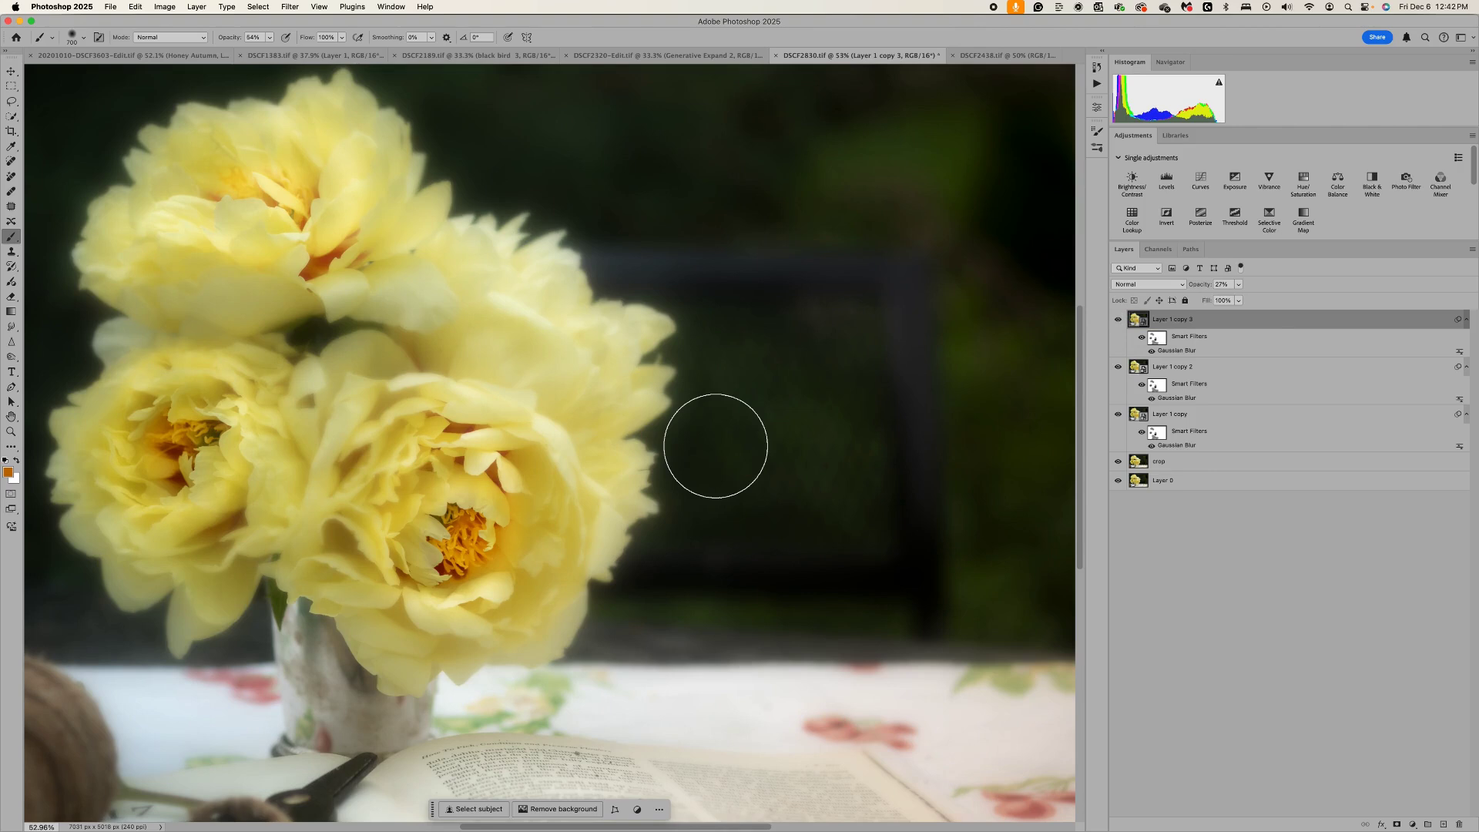
{"action": "left_click", "coordinate": [1238, 285]}
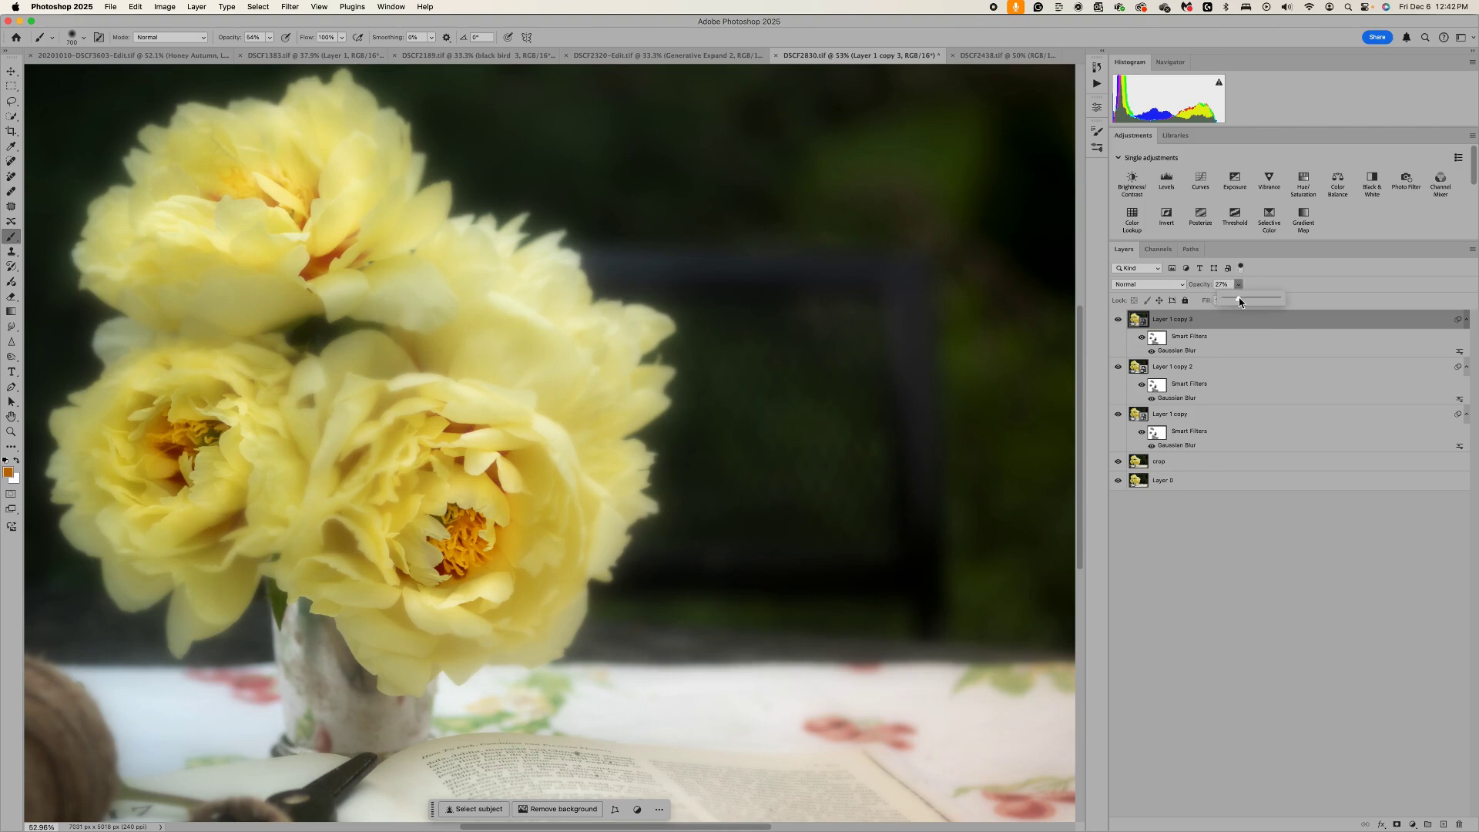
{"action": "mouse_move", "coordinate": [1239, 301]}
{"action": "left_mouse_down"}
{"action": "mouse_move", "coordinate": [1267, 302]}
{"action": "mouse_move", "coordinate": [1237, 302]}
{"action": "left_mouse_up"}
Toggle Layer 1 copy 3 on and off to compare the image with and without the top glow
{"action": "scroll", "coordinate": [823, 310], "scroll_direction": "down", "scroll_amount": 5}
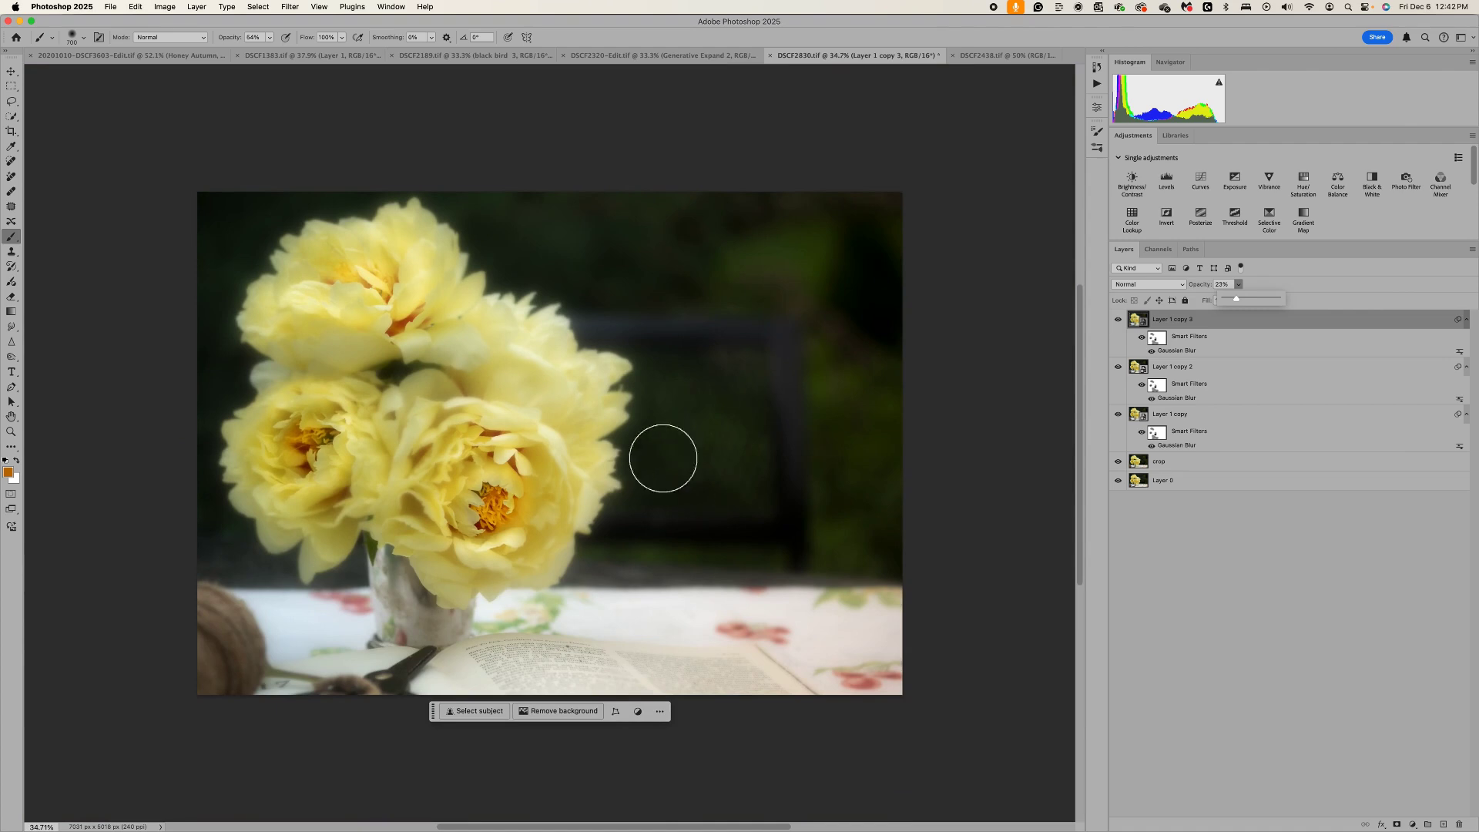
{"action": "left_click", "coordinate": [1119, 321]}
{"action": "left_click", "coordinate": [1120, 321]}
{"action": "left_click", "coordinate": [1119, 320]}
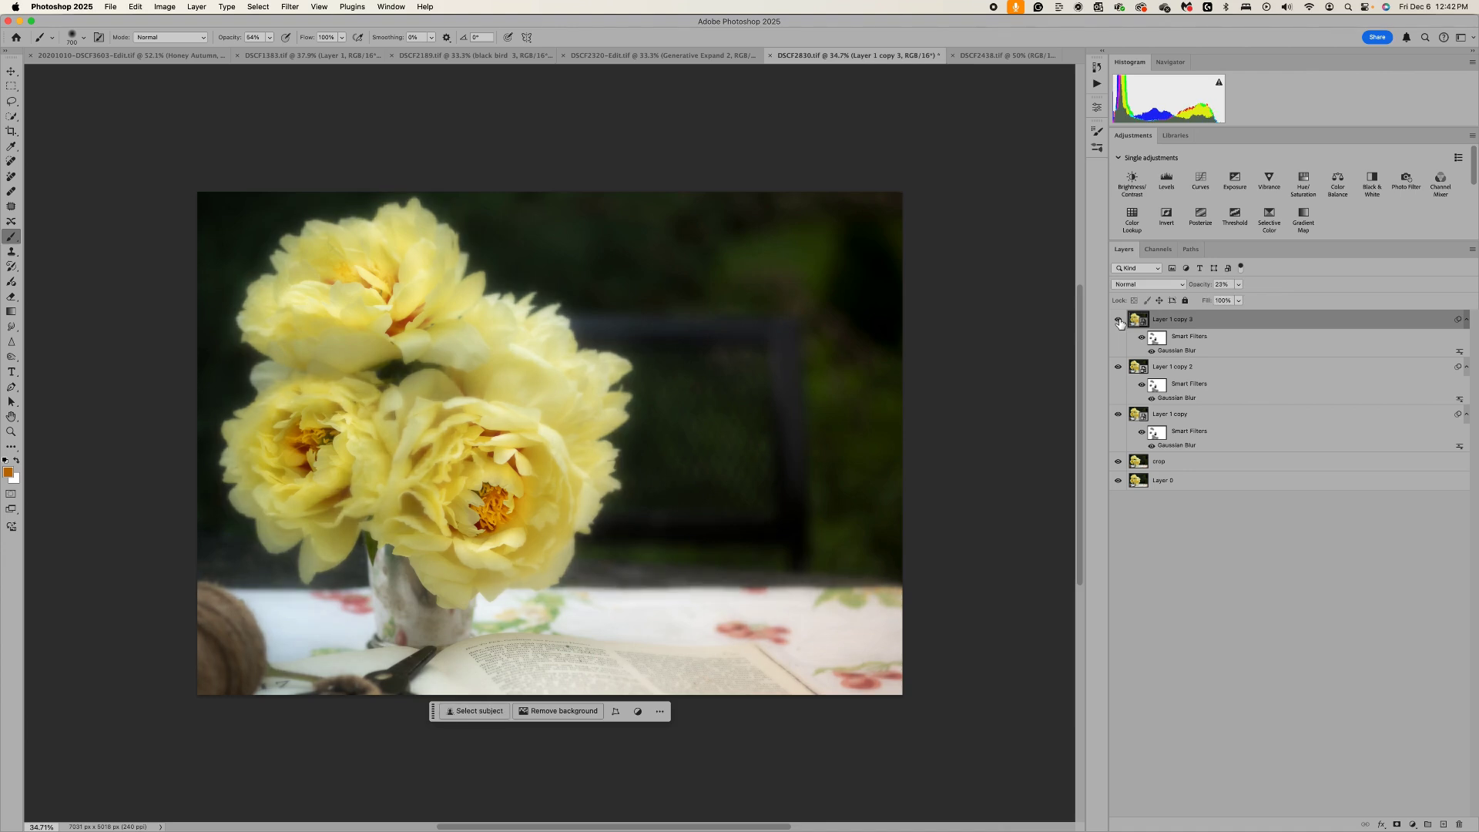
{"action": "left_click", "coordinate": [1119, 321]}
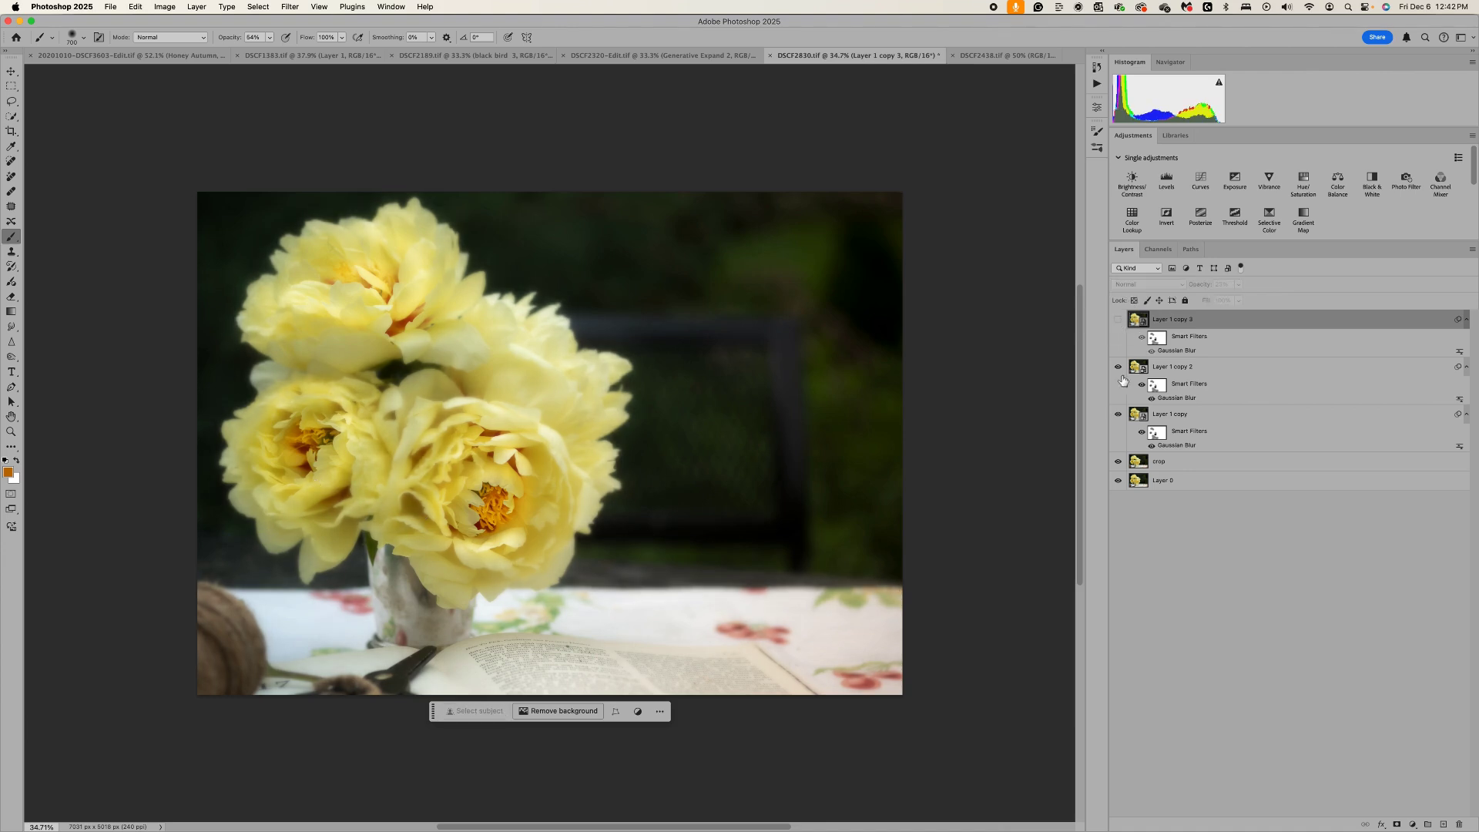
{"action": "left_click", "coordinate": [1117, 323]}
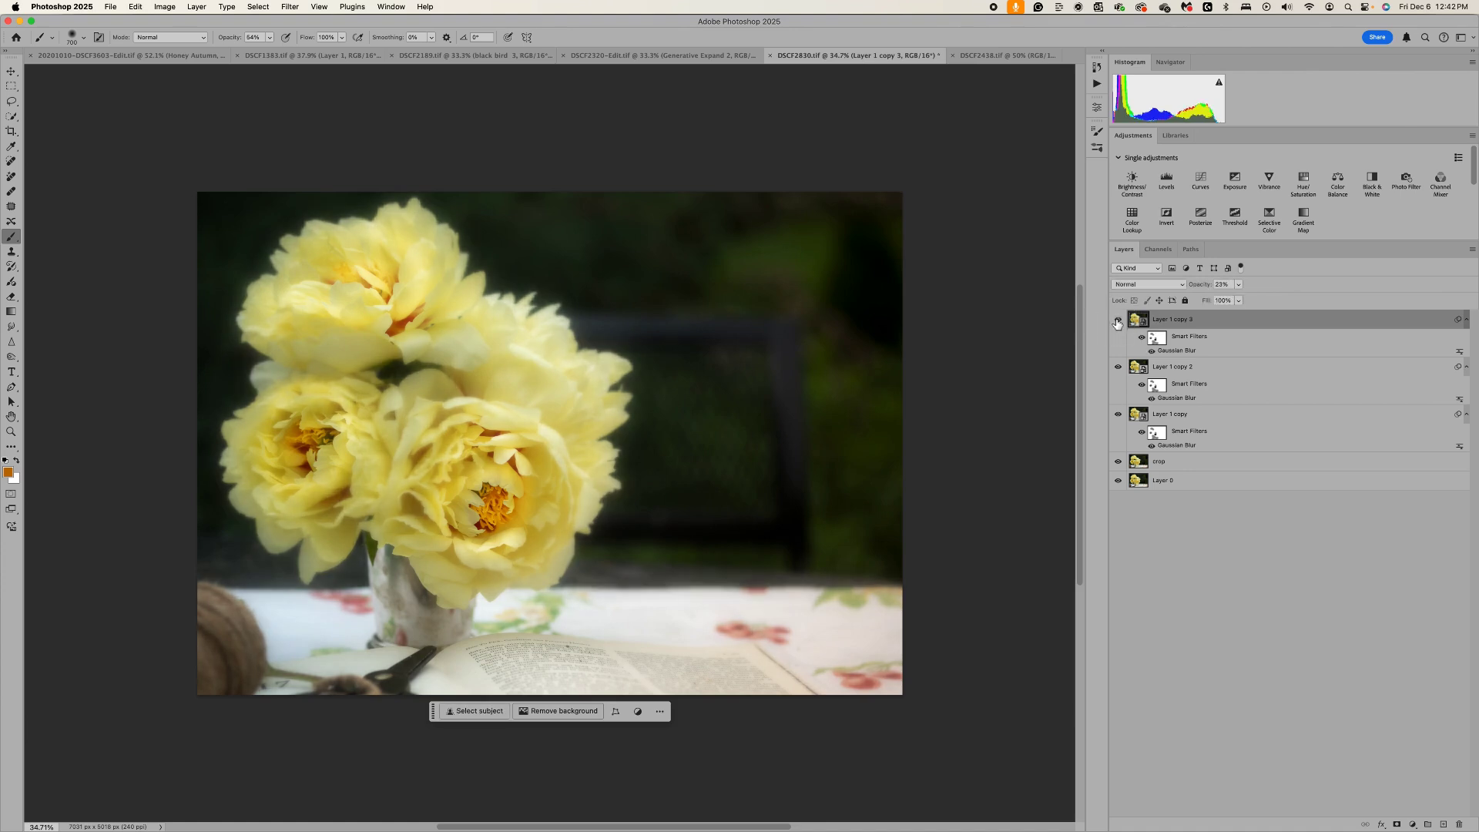
{"action": "left_click", "coordinate": [1118, 322]}
{"action": "left_click", "coordinate": [1118, 323]}
{"action": "left_click", "coordinate": [1117, 323]}
Reduce Layer 1 copy's Gaussian Blur radius from 45.8 to 36.0 pixels
{"action": "double_click", "coordinate": [1174, 446]}
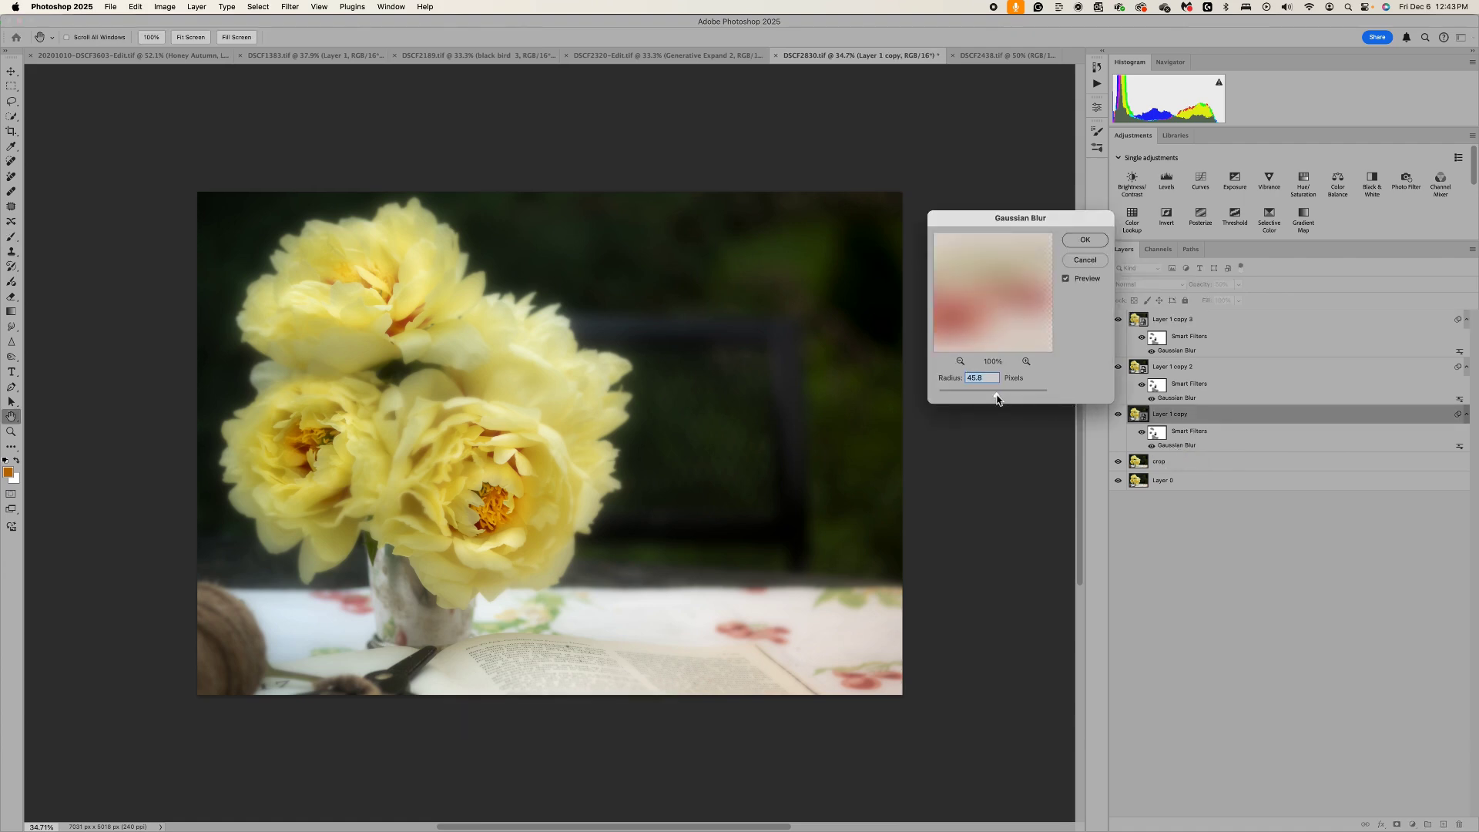
{"action": "left_click_drag", "start_coordinate": [996, 396], "coordinate": [1001, 399]}
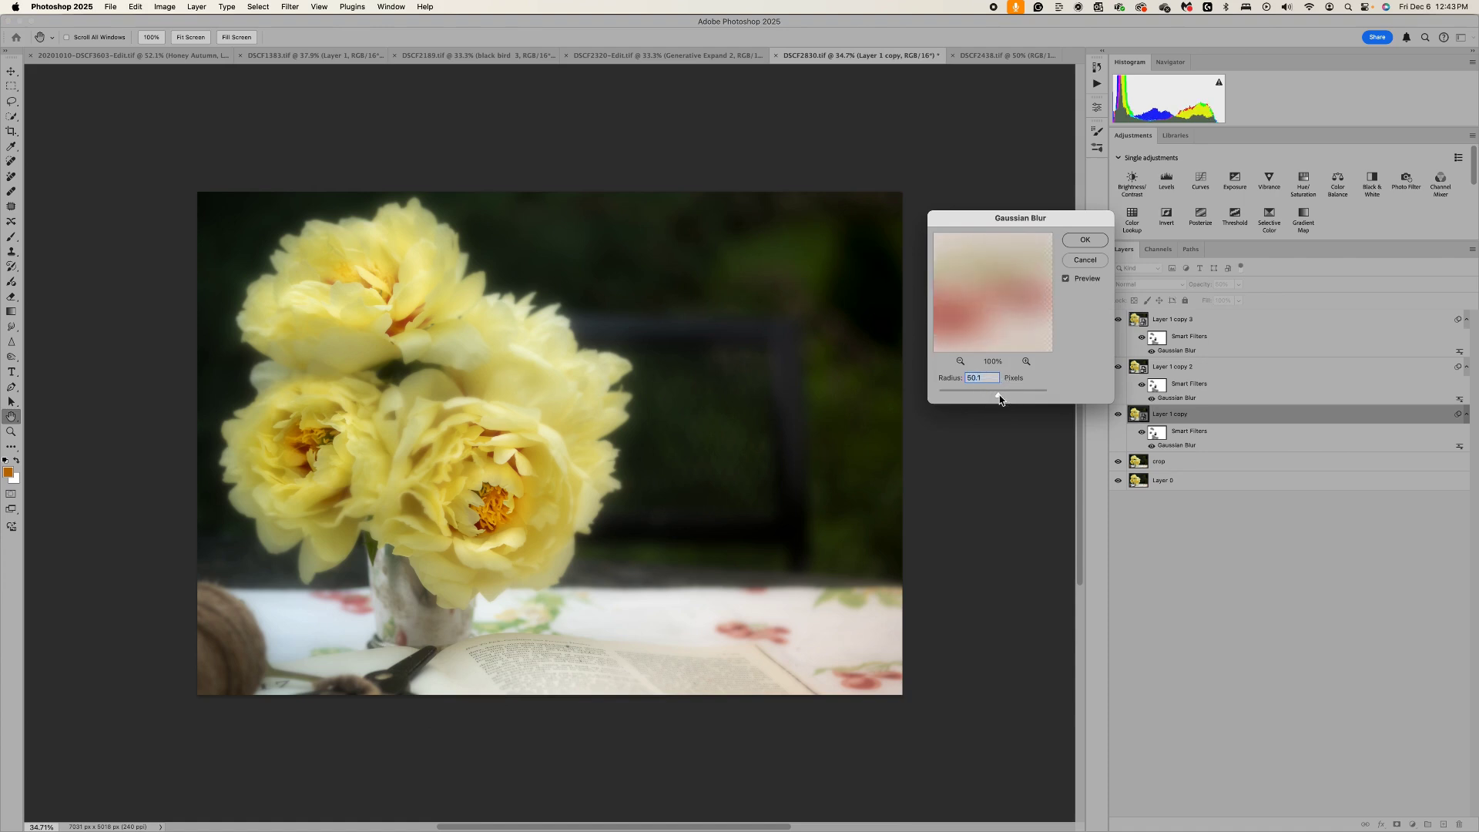
{"action": "left_click", "coordinate": [1082, 239]}
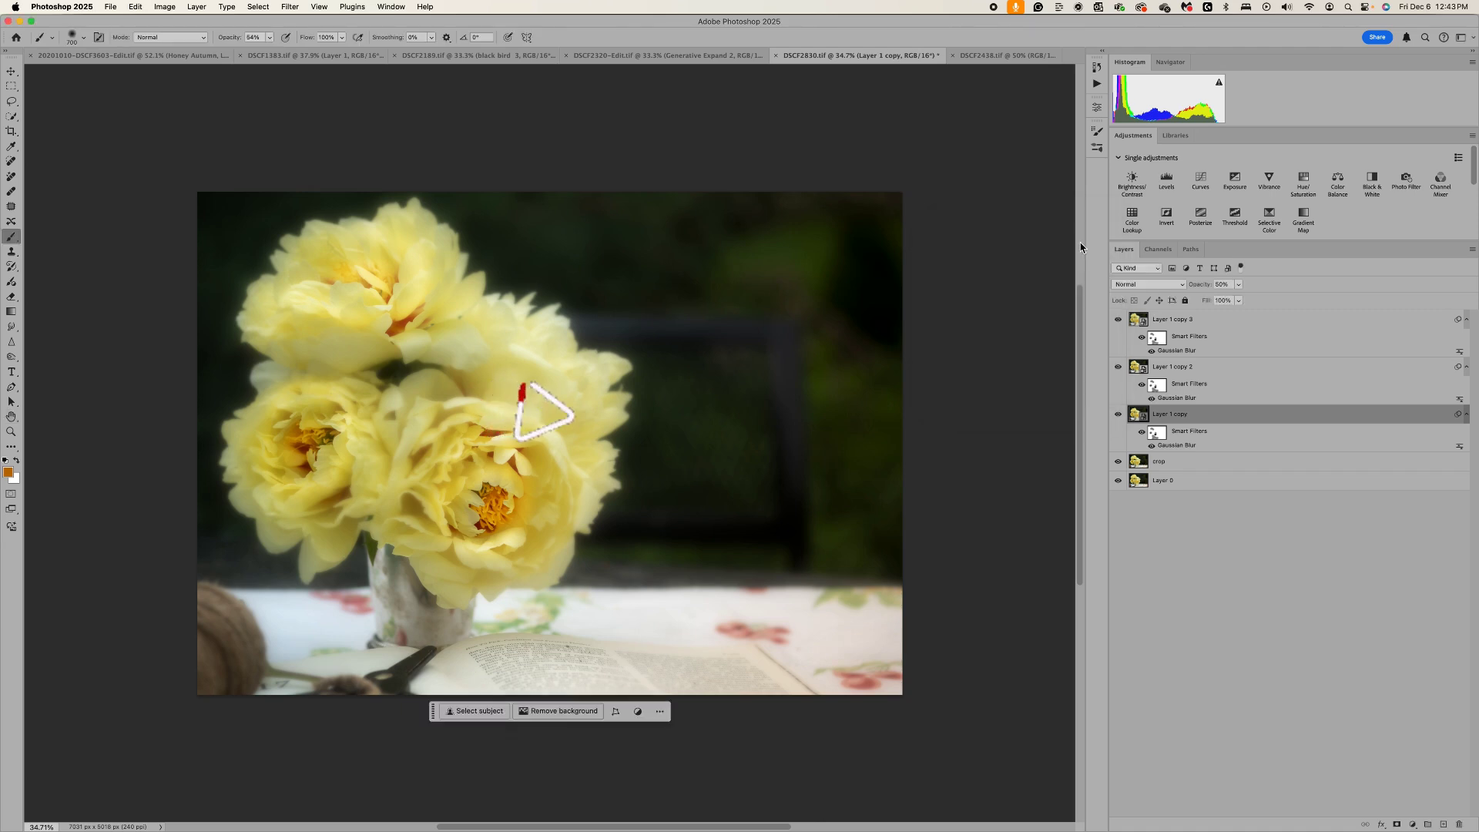
In DSCF2438.tif, duplicate the photo layer and add a 50%-gray-filled Overlay layer above it
{"action": "left_click", "coordinate": [983, 55]}
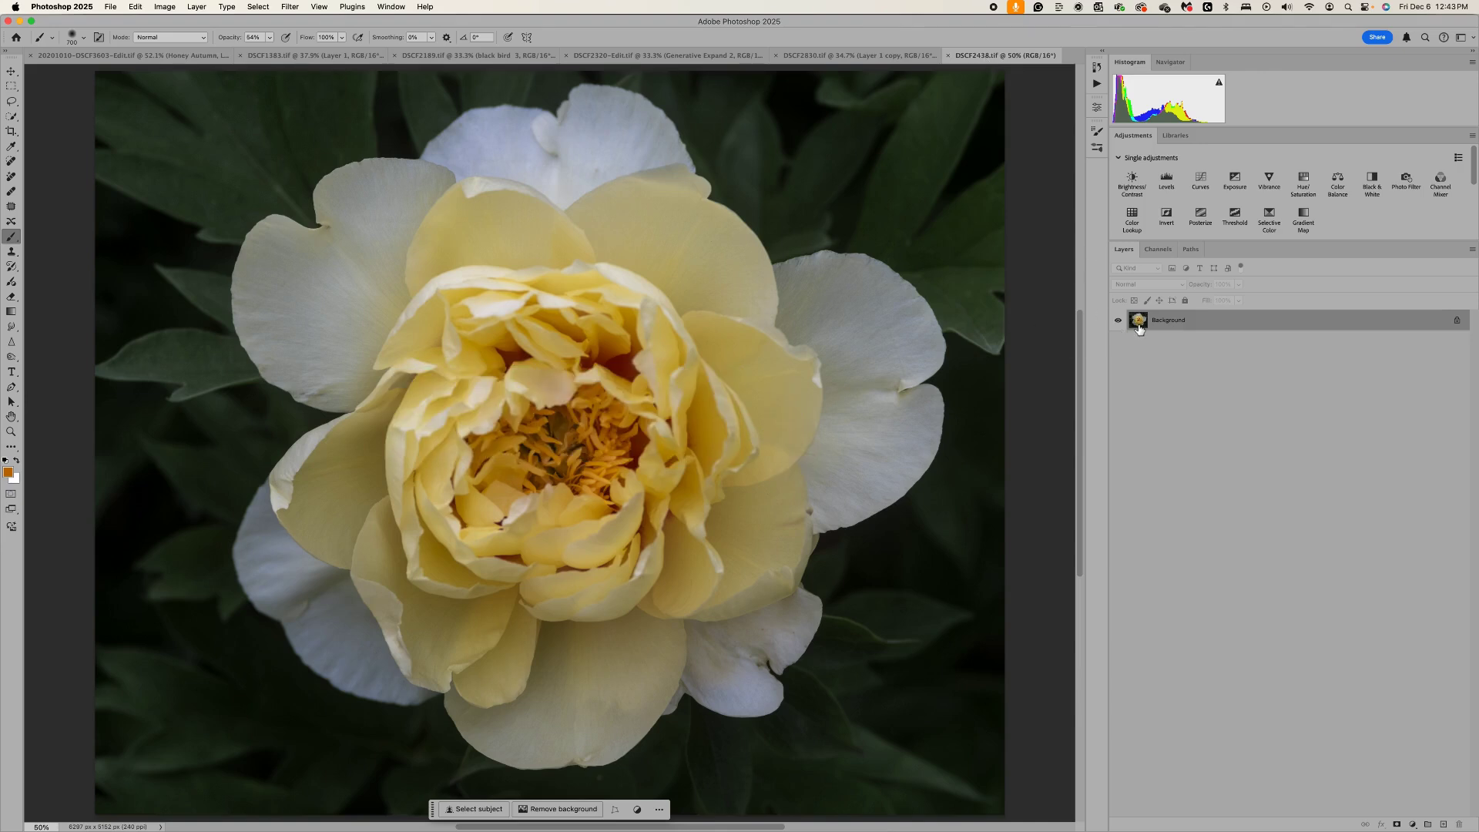
{"action": "key", "text": "super+j"}
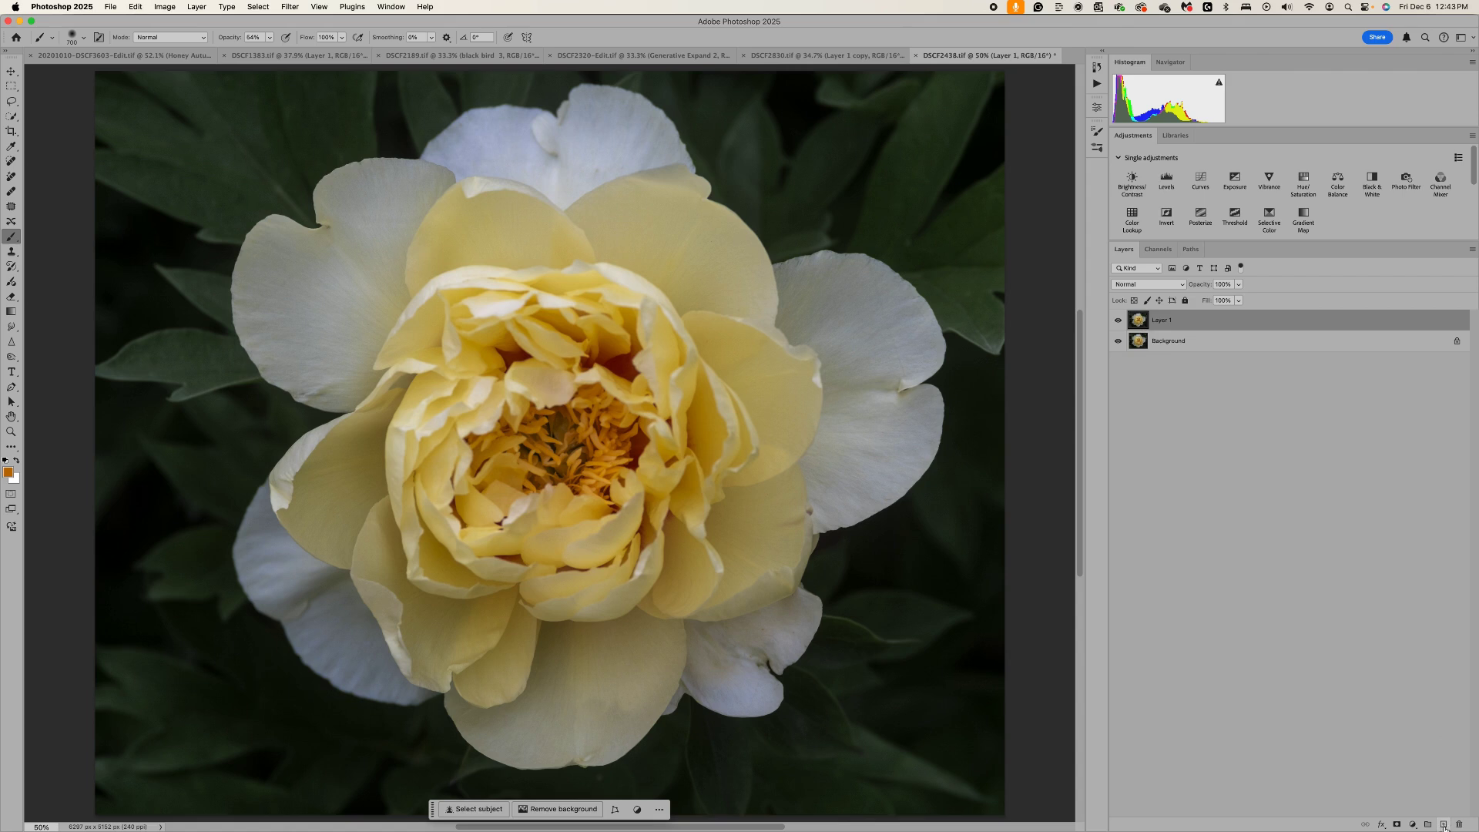
{"action": "left_click", "coordinate": [1444, 825], "text": "alt"}
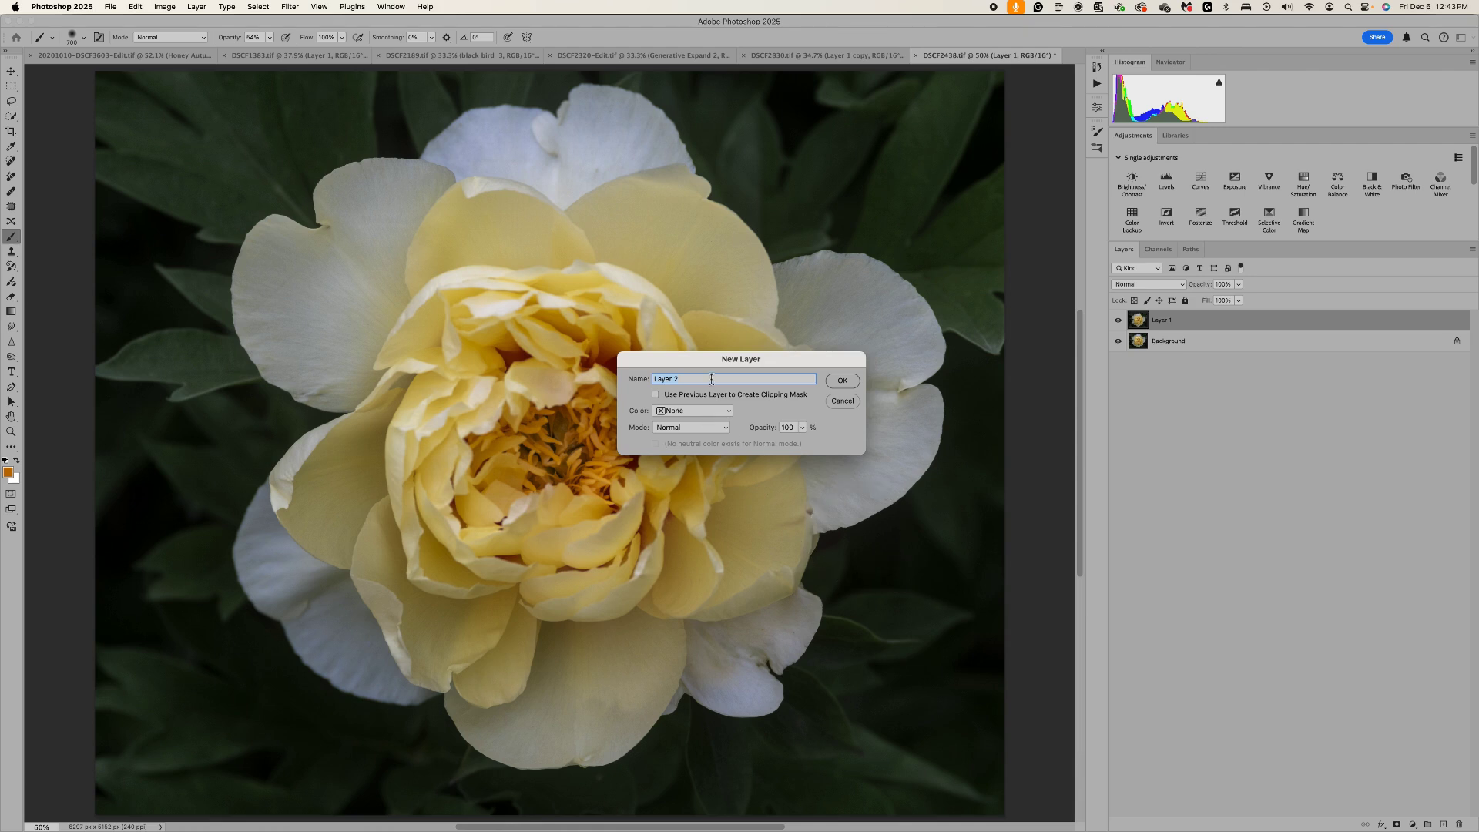
{"action": "left_click", "coordinate": [704, 428]}
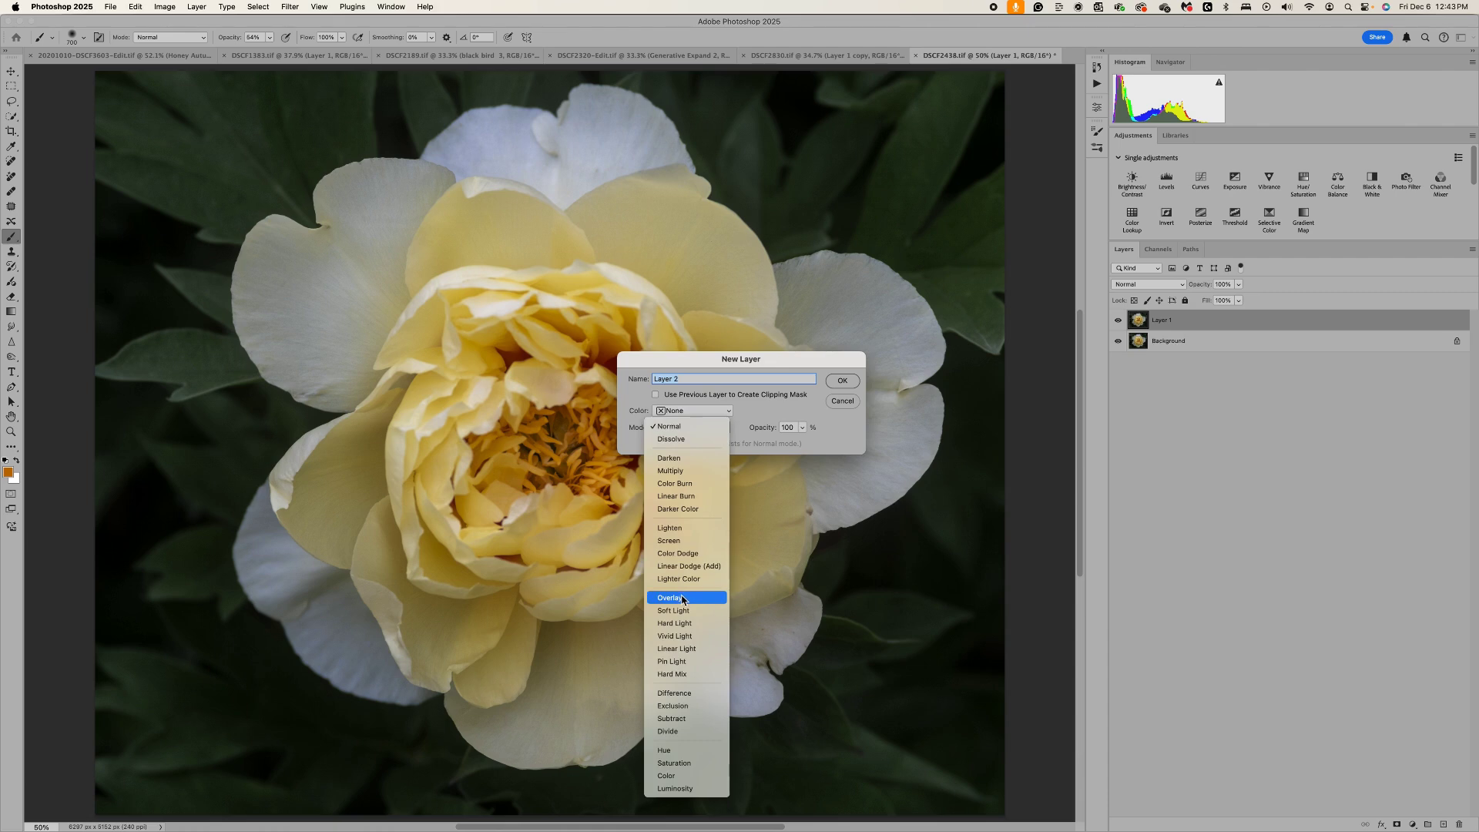
{"action": "left_click", "coordinate": [682, 599]}
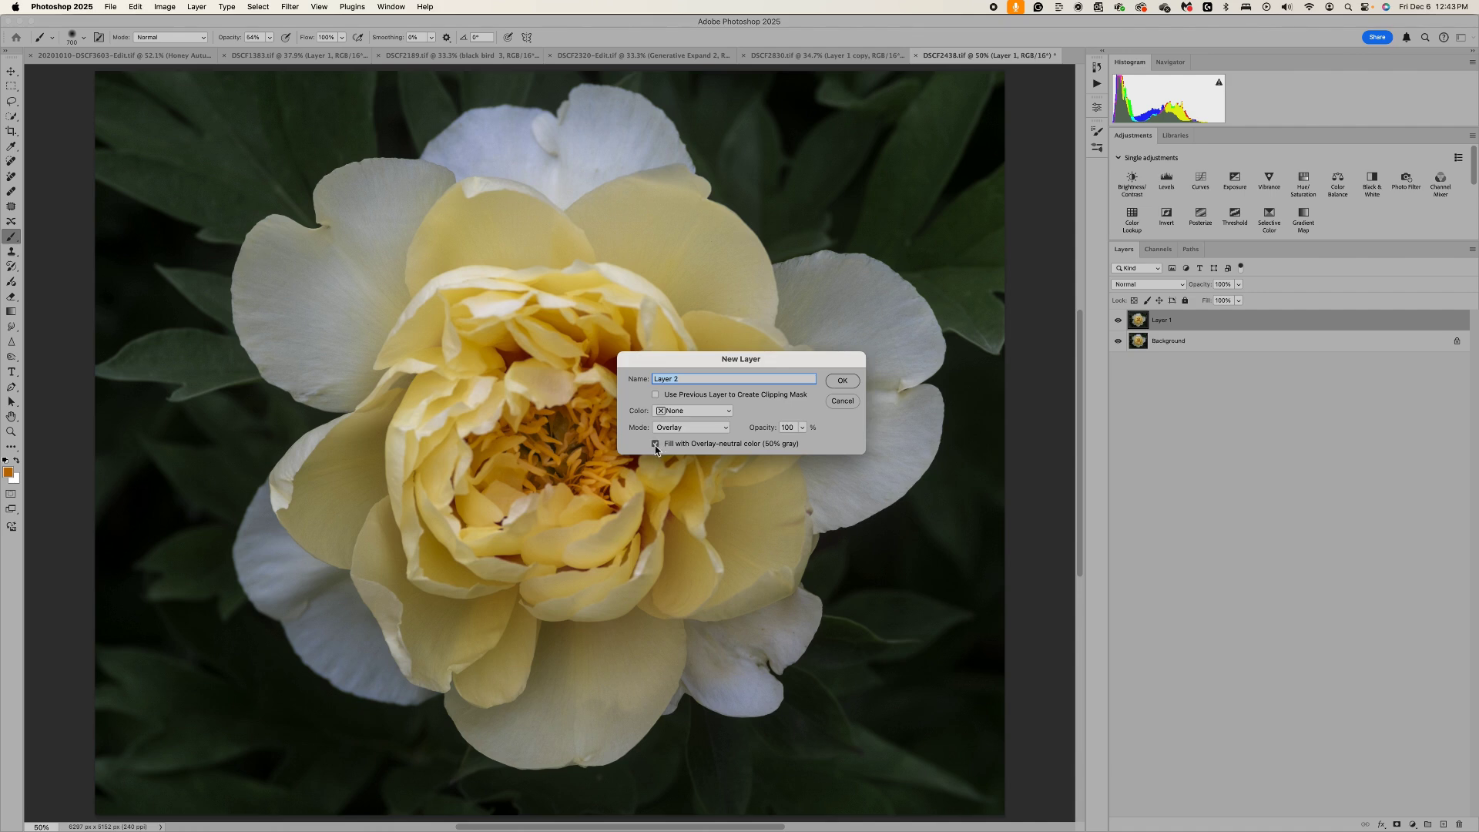
{"action": "left_click", "coordinate": [841, 386]}
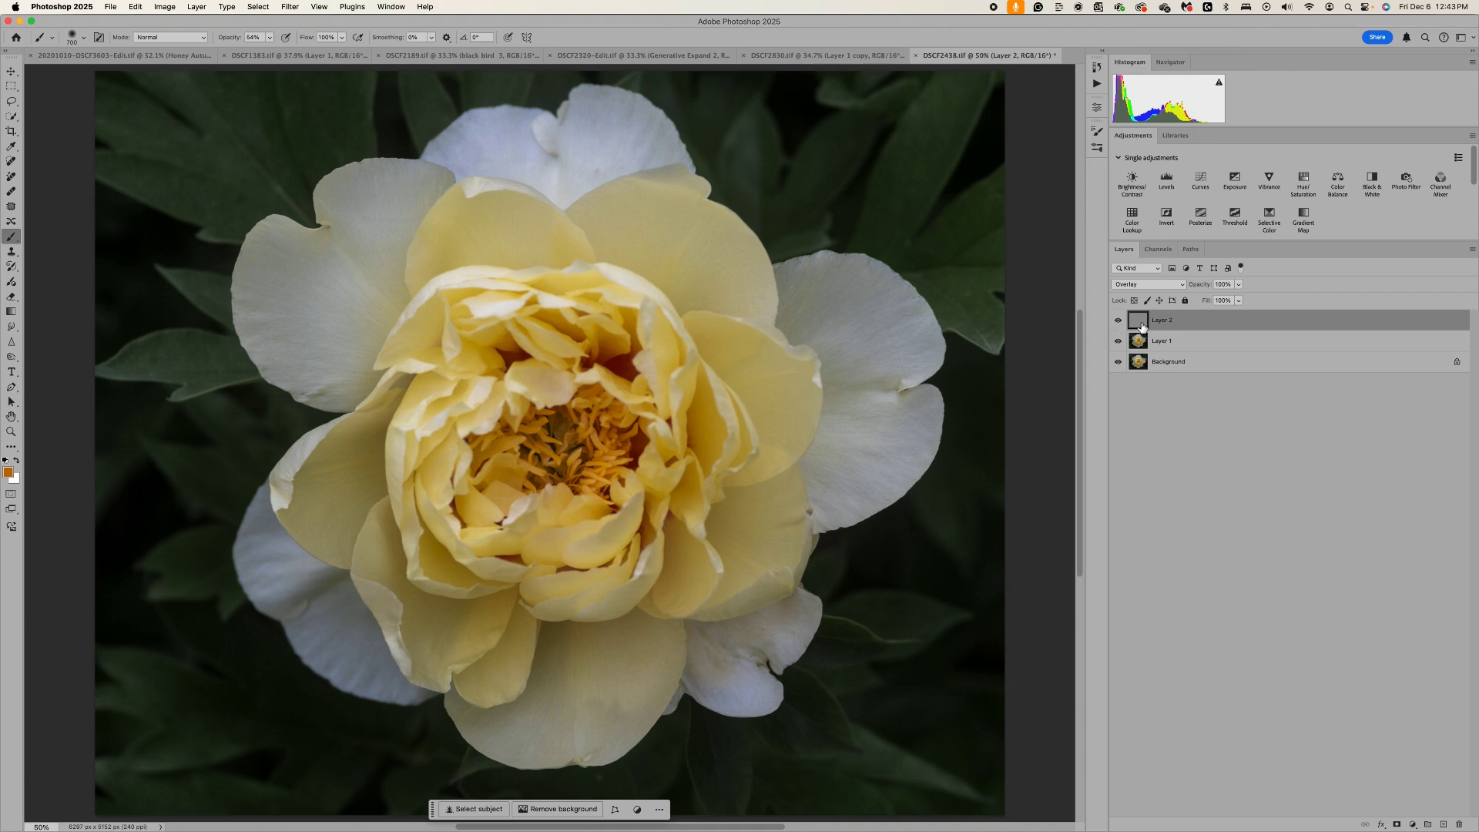
Paint white over the peony's centre on Overlay Layer 2 and lower its opacity to 26%
{"action": "left_click", "coordinate": [18, 463]}
{"action": "mouse_move", "coordinate": [601, 490]}
{"action": "left_mouse_down"}
{"action": "mouse_move", "coordinate": [531, 462]}
{"action": "mouse_move", "coordinate": [555, 431]}
{"action": "mouse_move", "coordinate": [603, 464]}
{"action": "mouse_move", "coordinate": [573, 351]}
{"action": "mouse_move", "coordinate": [504, 362]}
{"action": "mouse_move", "coordinate": [462, 419]}
{"action": "mouse_move", "coordinate": [505, 515]}
{"action": "mouse_move", "coordinate": [628, 462]}
{"action": "mouse_move", "coordinate": [622, 370]}
{"action": "left_mouse_up"}
{"action": "left_click", "coordinate": [1239, 285]}
{"action": "left_click_drag", "start_coordinate": [1241, 297], "coordinate": [1208, 303]}
{"action": "right_click", "coordinate": [658, 516]}
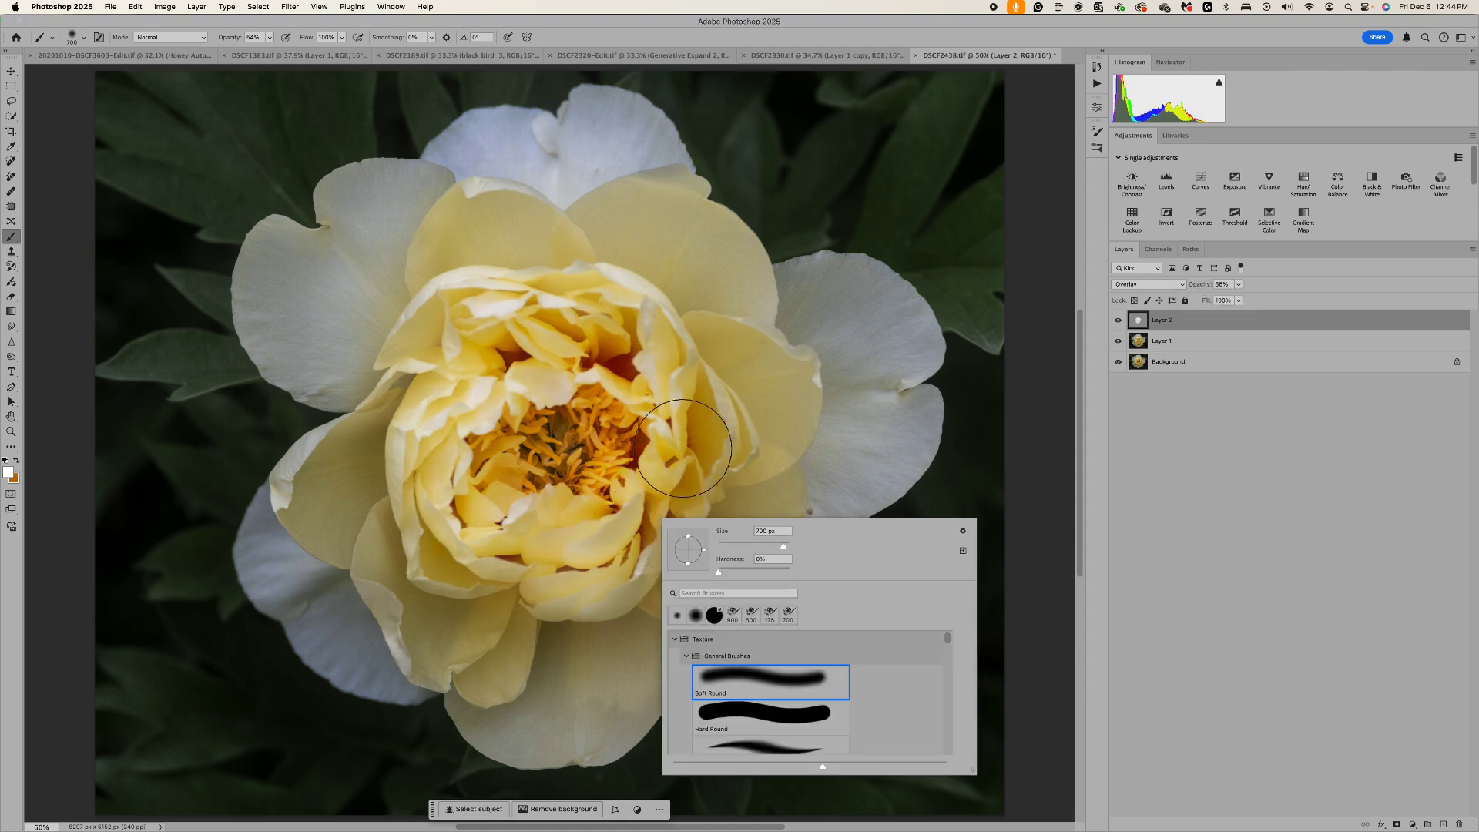
{"action": "key", "text": "Escape"}
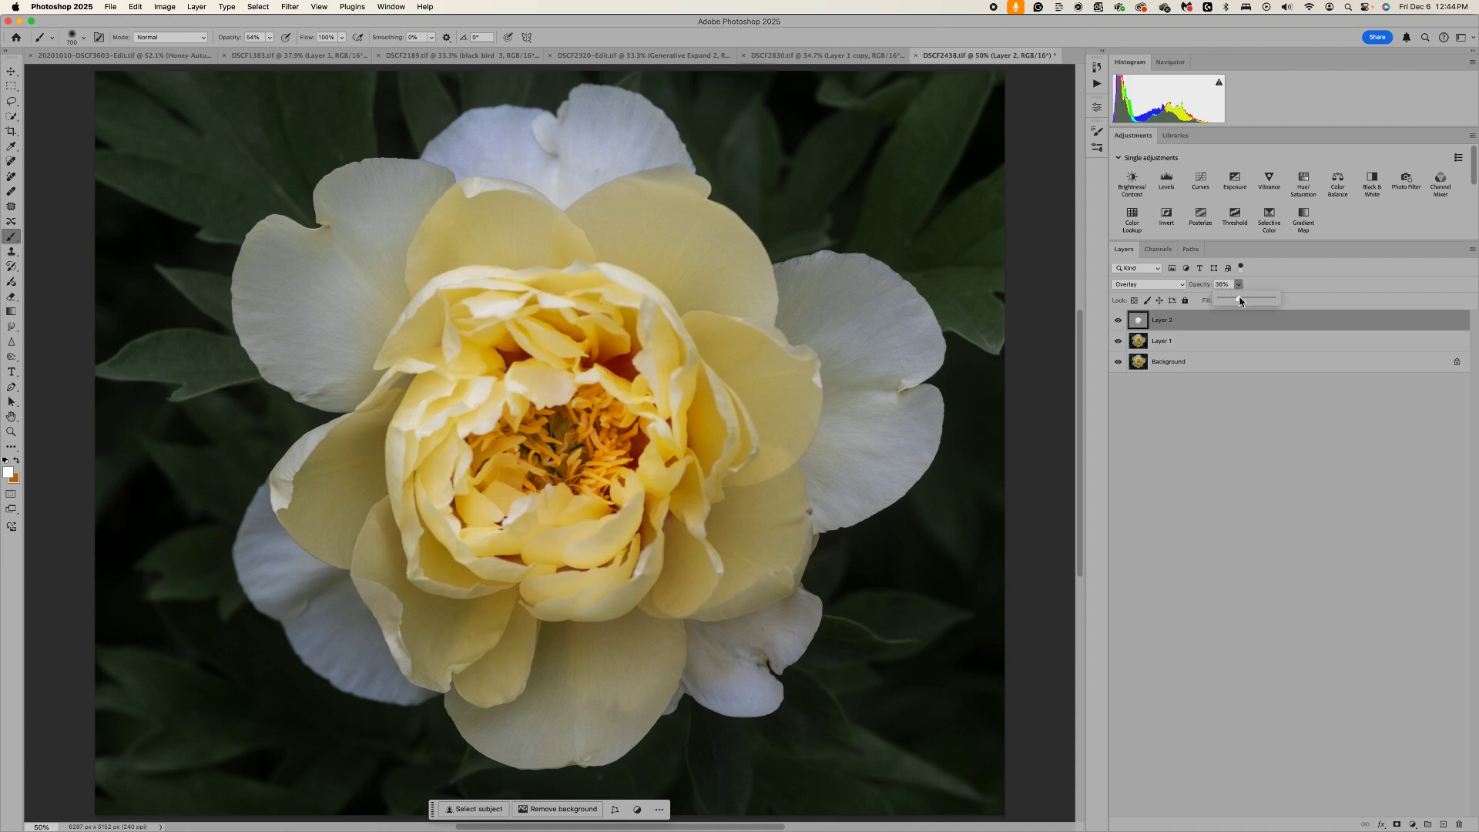
{"action": "left_click_drag", "start_coordinate": [1241, 302], "coordinate": [1233, 299]}
{"action": "left_click", "coordinate": [7, 461]}
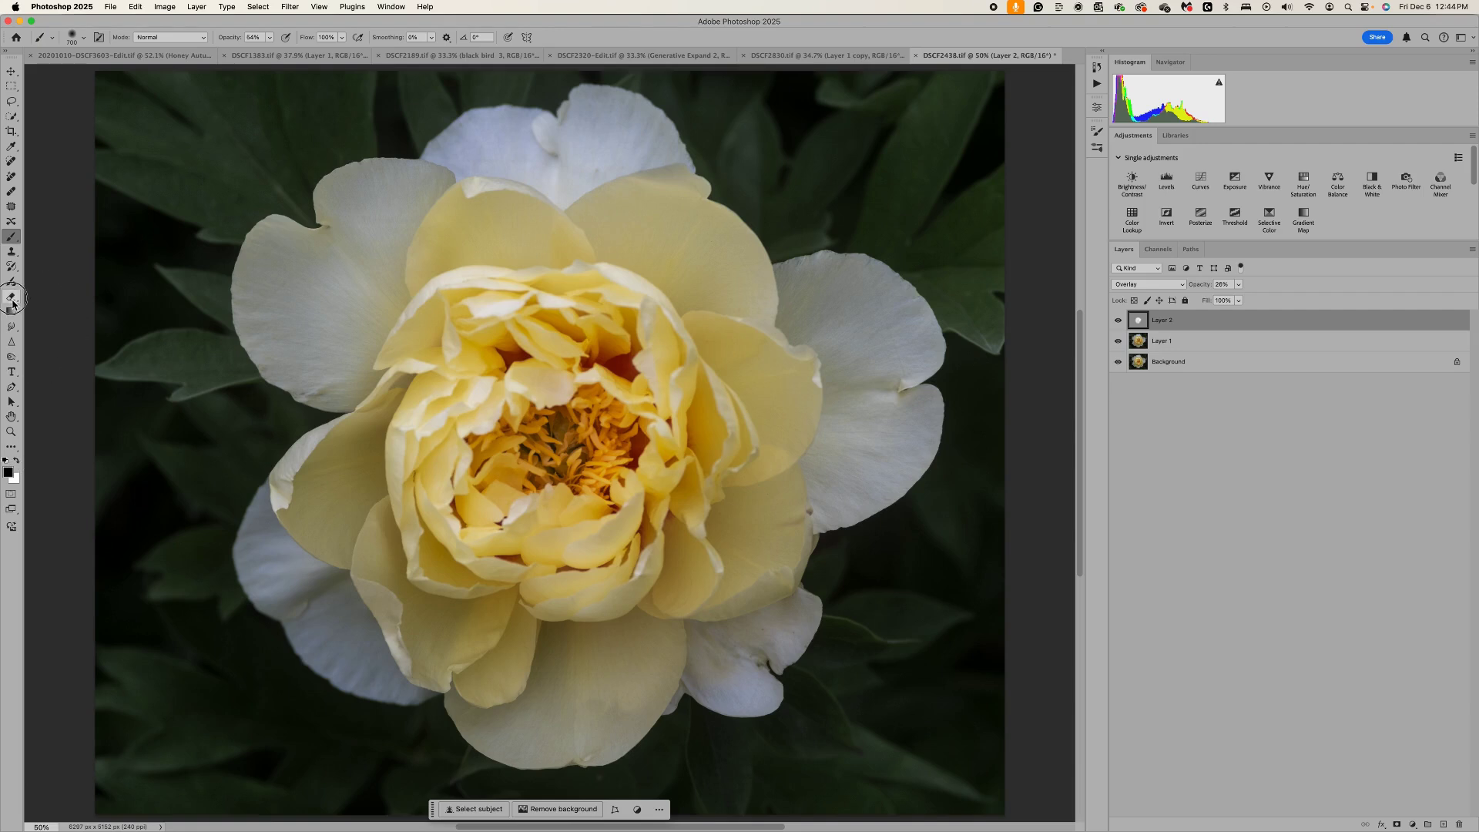
Erase a trial stroke across the lower petals with a 600-size eraser, then undo it
{"action": "left_click", "coordinate": [12, 297]}
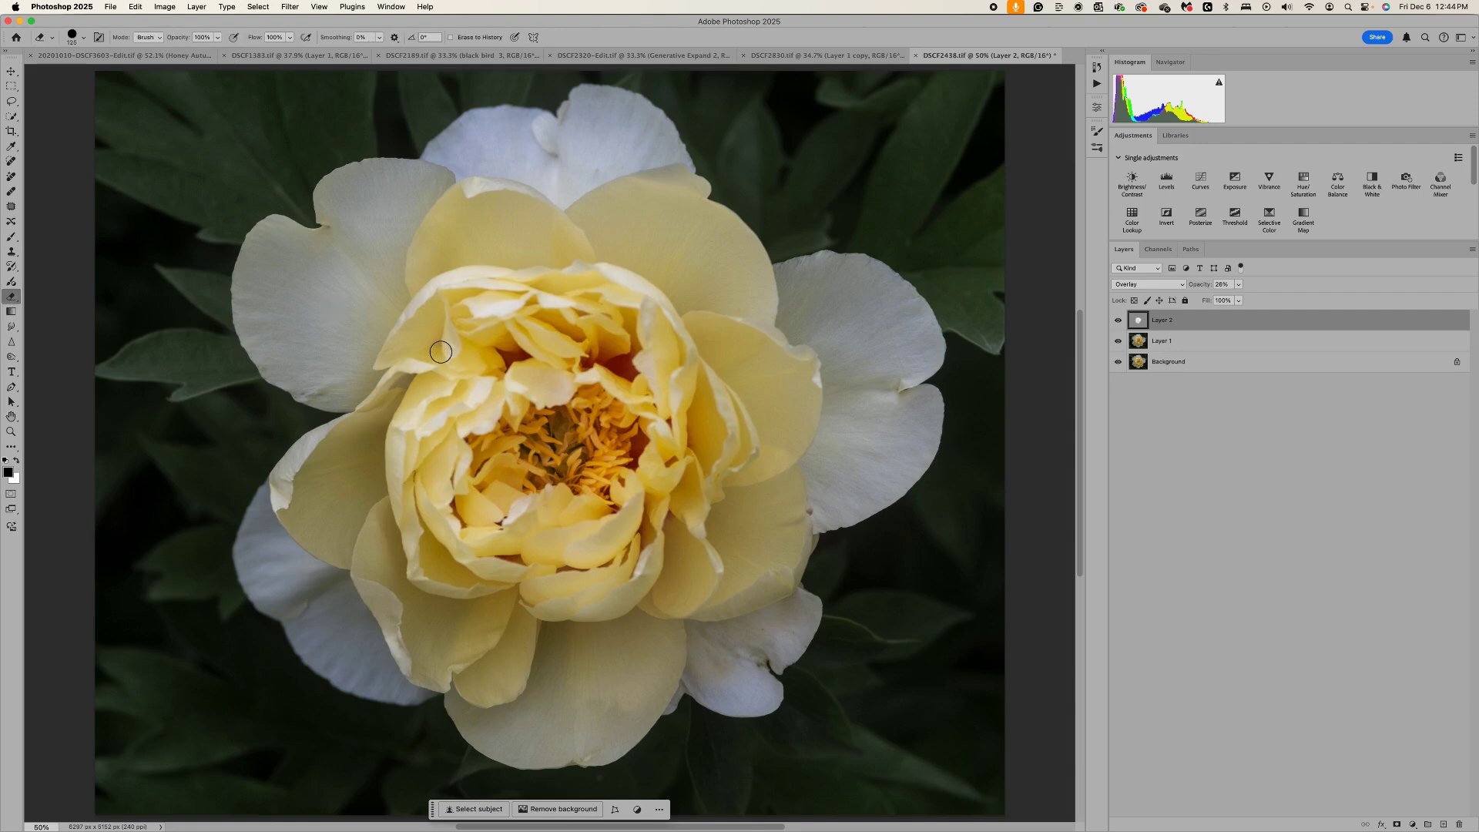
{"action": "key", "text": "bracketright"}
{"action": "key", "text": "bracketright"}
{"action": "key", "text": "bracketright"}
{"action": "key", "text": "bracketright"}
{"action": "key", "text": "bracketright"}
{"action": "key", "text": "bracketright"}
{"action": "key", "text": "bracketright"}
{"action": "key", "text": "bracketright"}
{"action": "key", "text": "bracketright"}
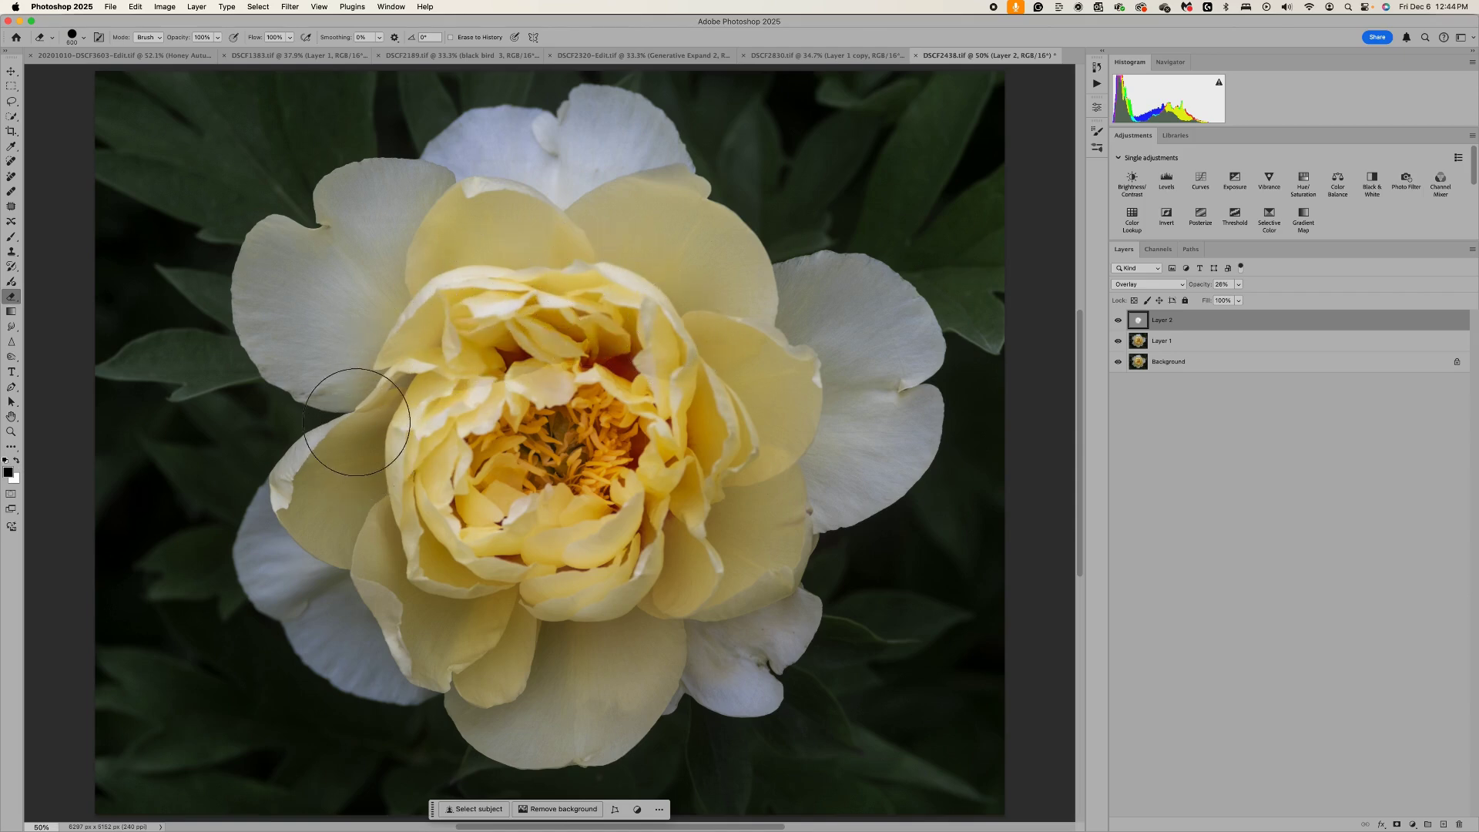
{"action": "mouse_move", "coordinate": [464, 589]}
{"action": "left_mouse_down"}
{"action": "mouse_move", "coordinate": [502, 544]}
{"action": "mouse_move", "coordinate": [539, 587]}
{"action": "left_mouse_up"}
{"action": "key", "text": "super+z"}
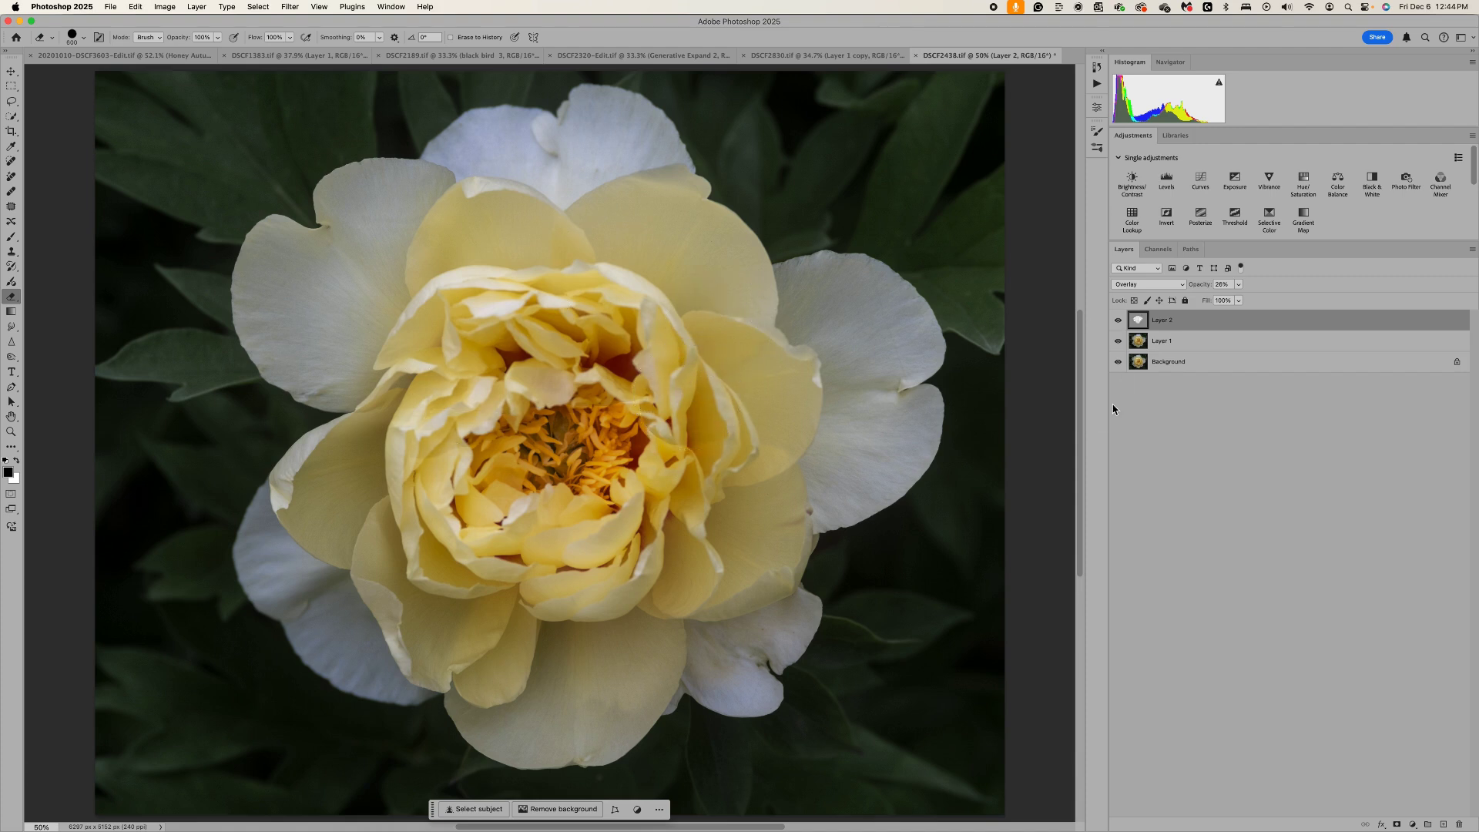
{"action": "key", "text": "super+z"}
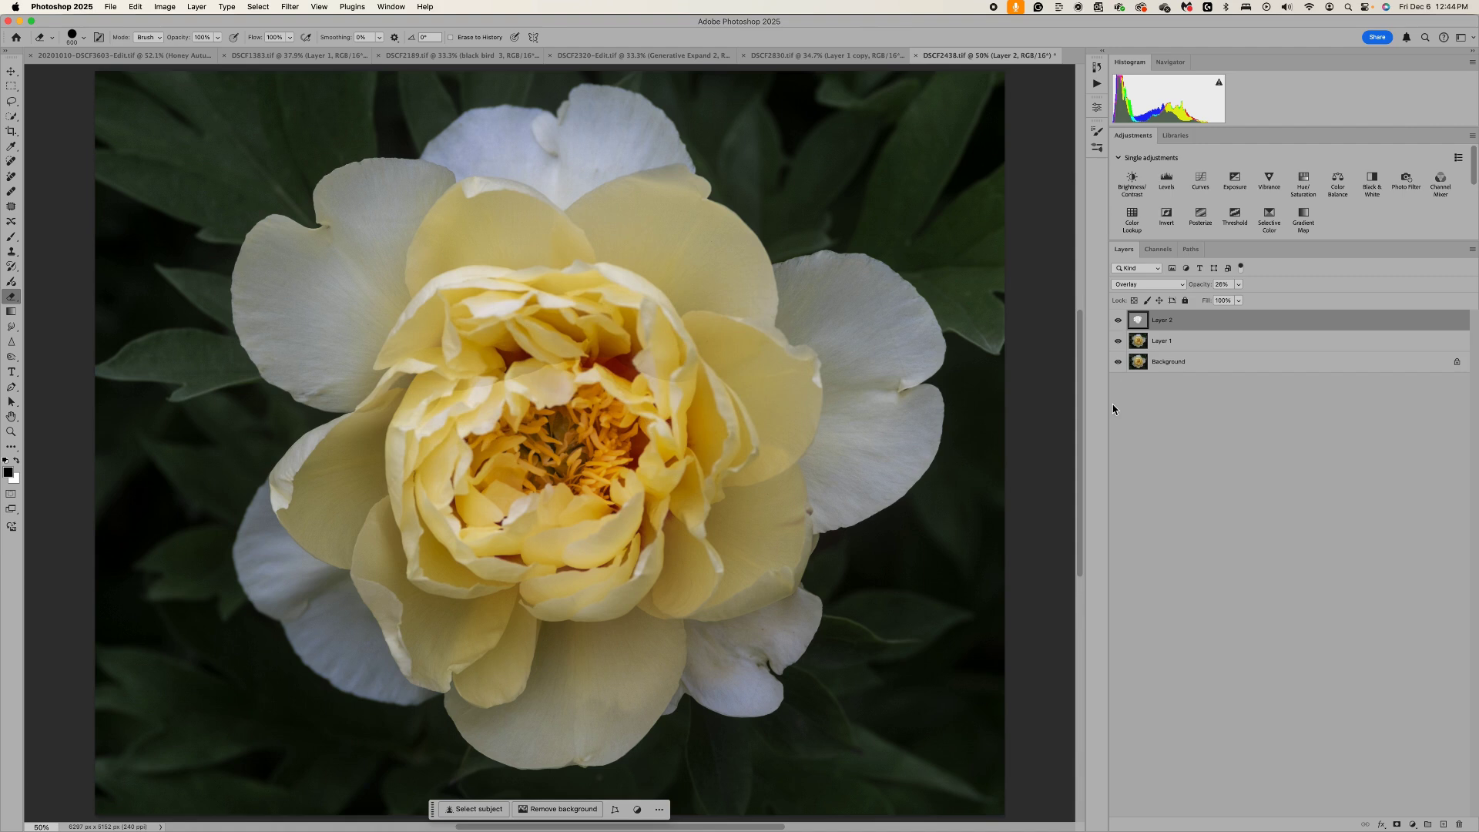
{"action": "key", "text": "super+z"}
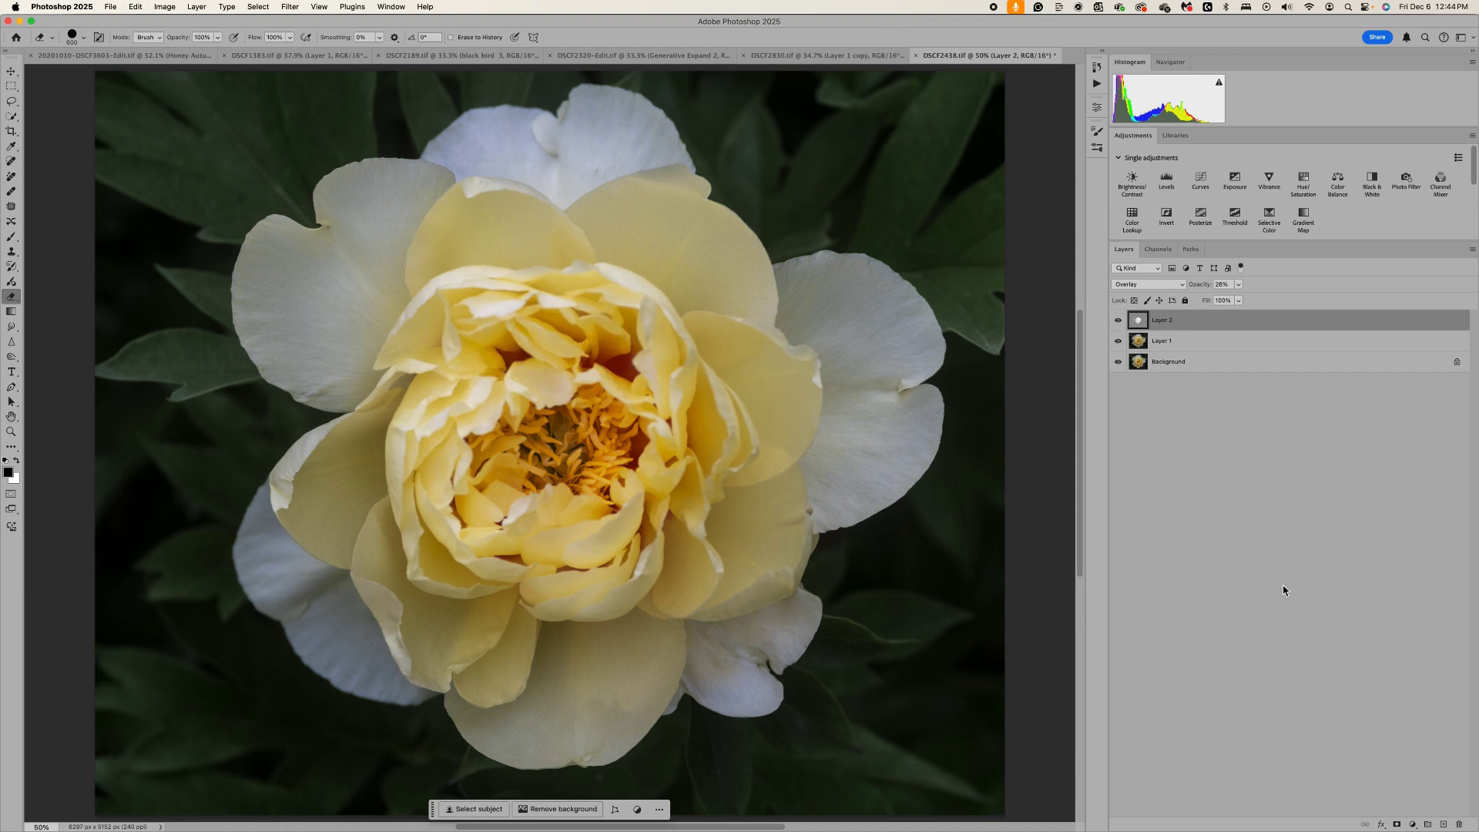
Add a mask to Layer 2 and paint black at 100% brush opacity over the inner petals
{"action": "left_click", "coordinate": [1397, 825]}
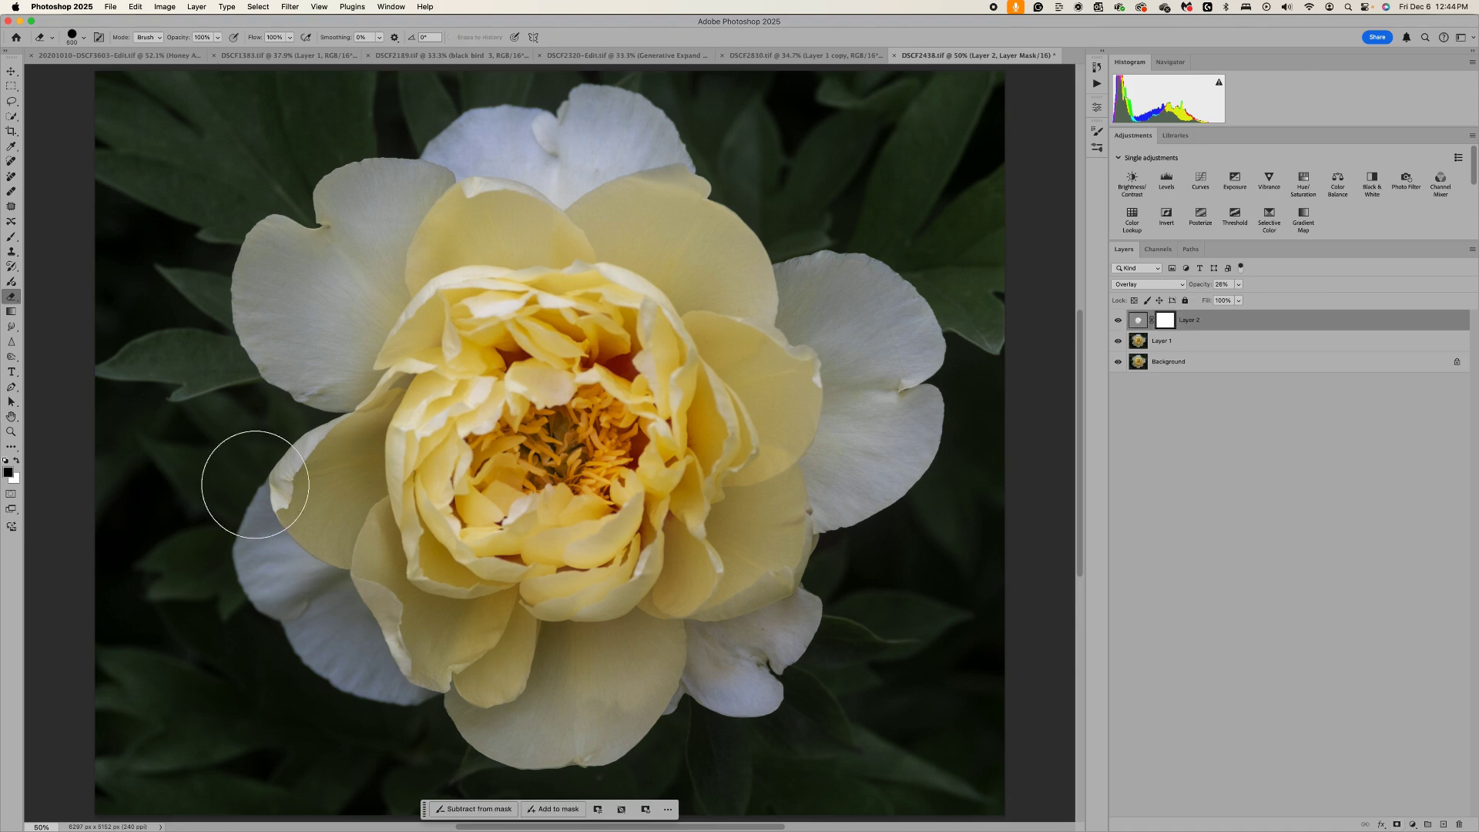
{"action": "left_click", "coordinate": [12, 237]}
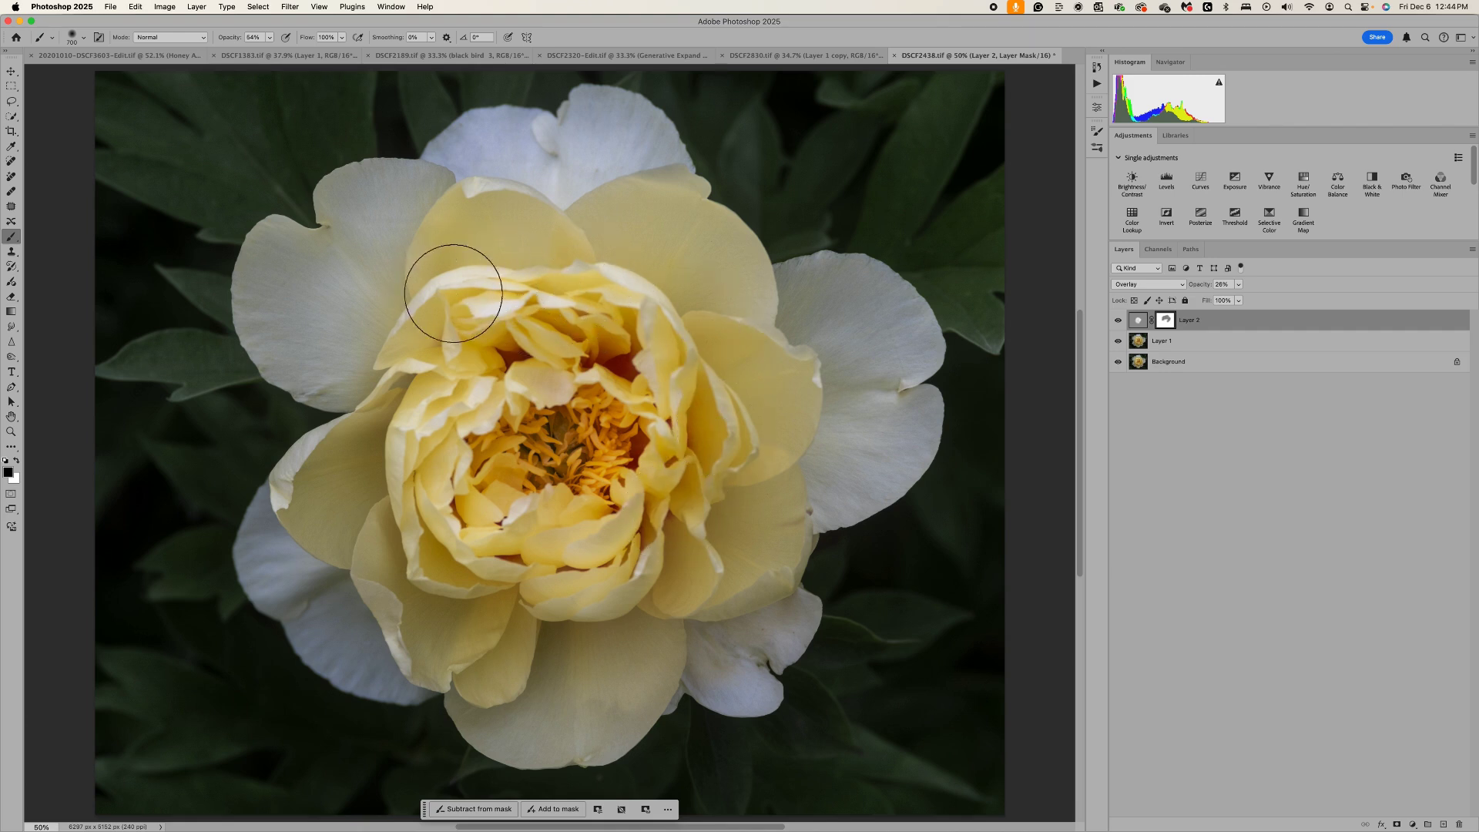
{"action": "left_click", "coordinate": [270, 37]}
{"action": "left_click_drag", "start_coordinate": [273, 51], "coordinate": [322, 67]}
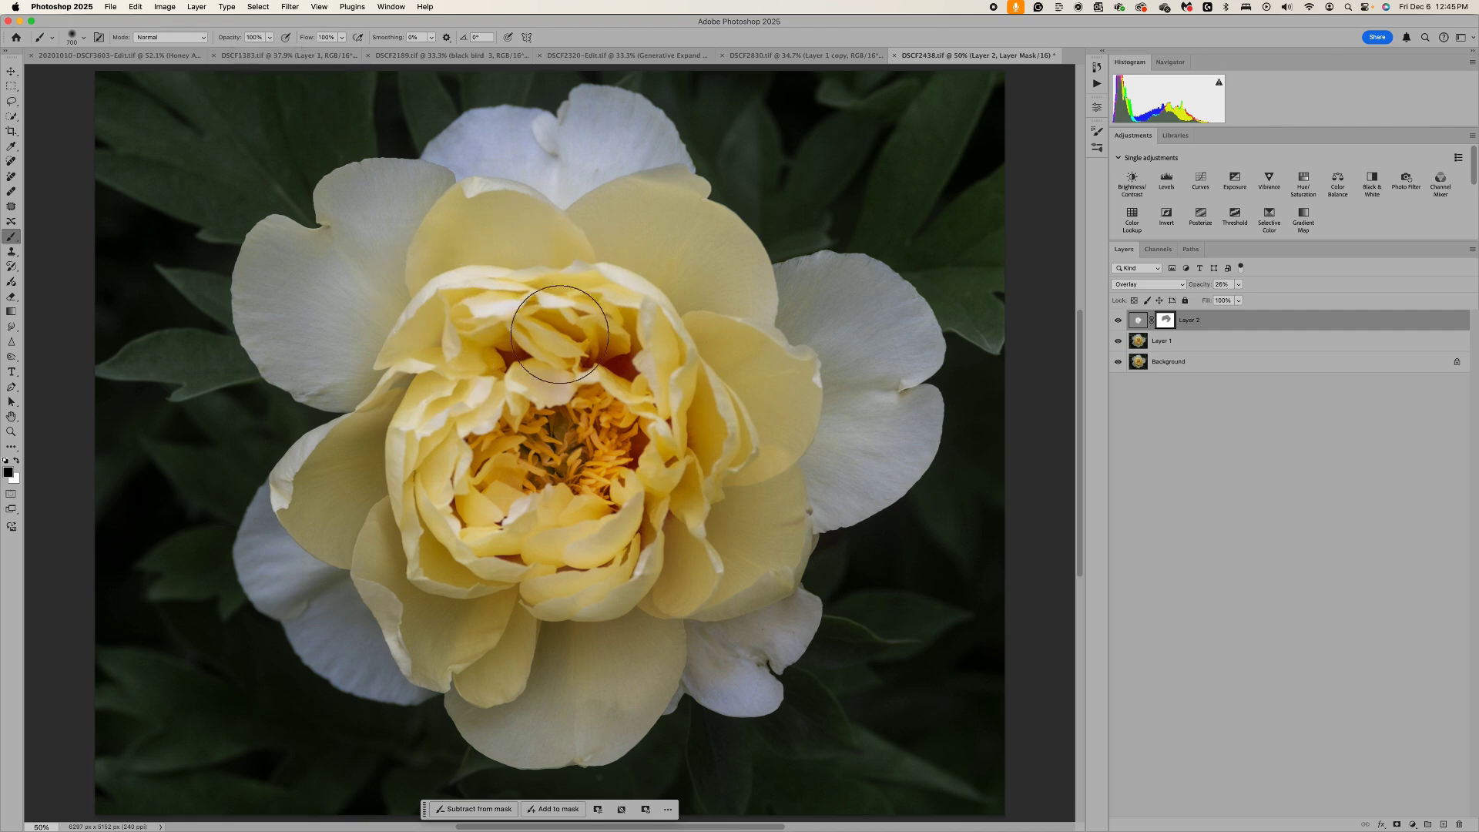
{"action": "left_click", "coordinate": [578, 339]}
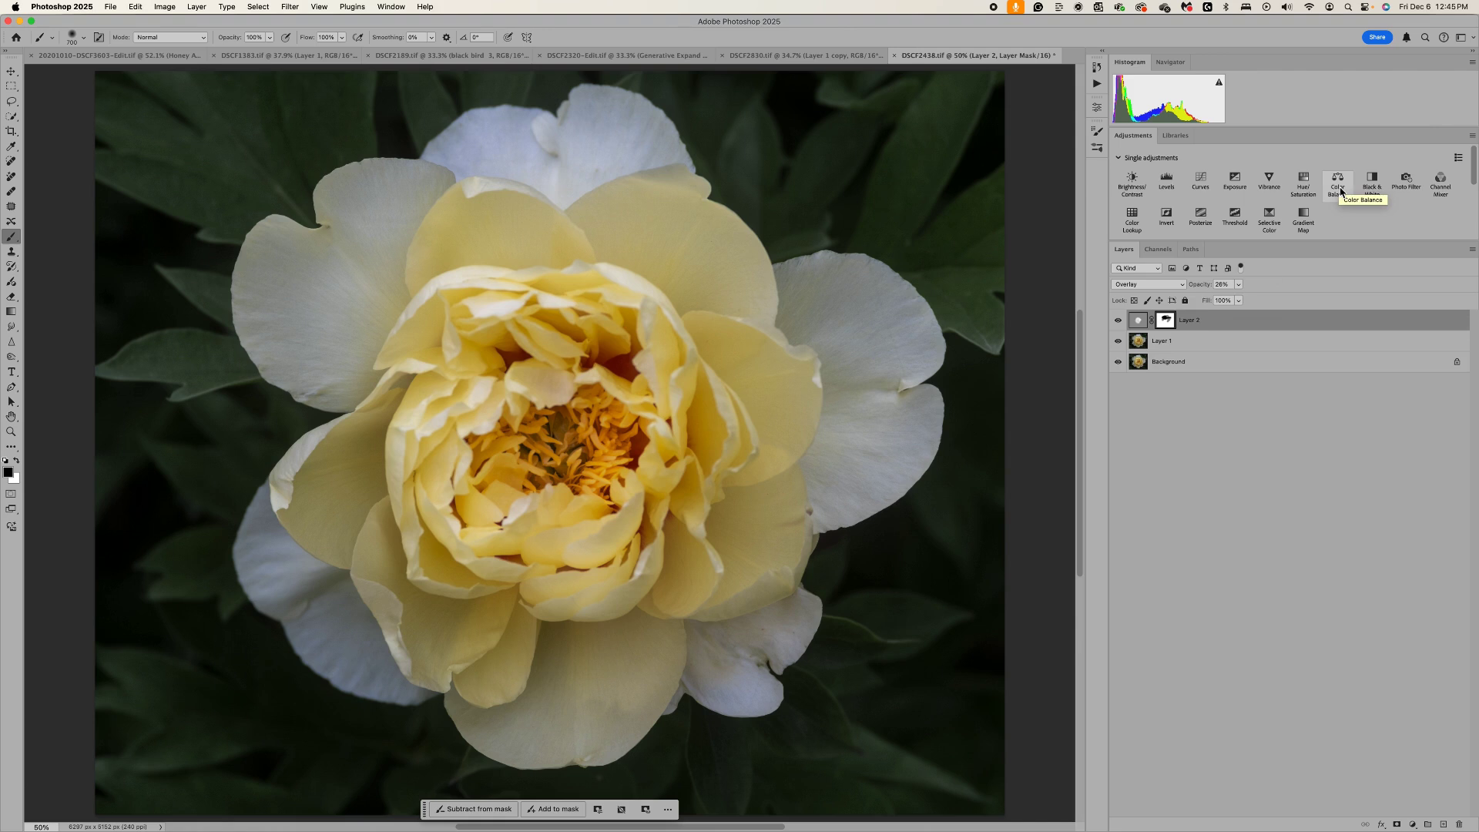
Add a Selective Color layer and reduce Yellow in the Yellows range to -8
{"action": "left_click", "coordinate": [1269, 217]}
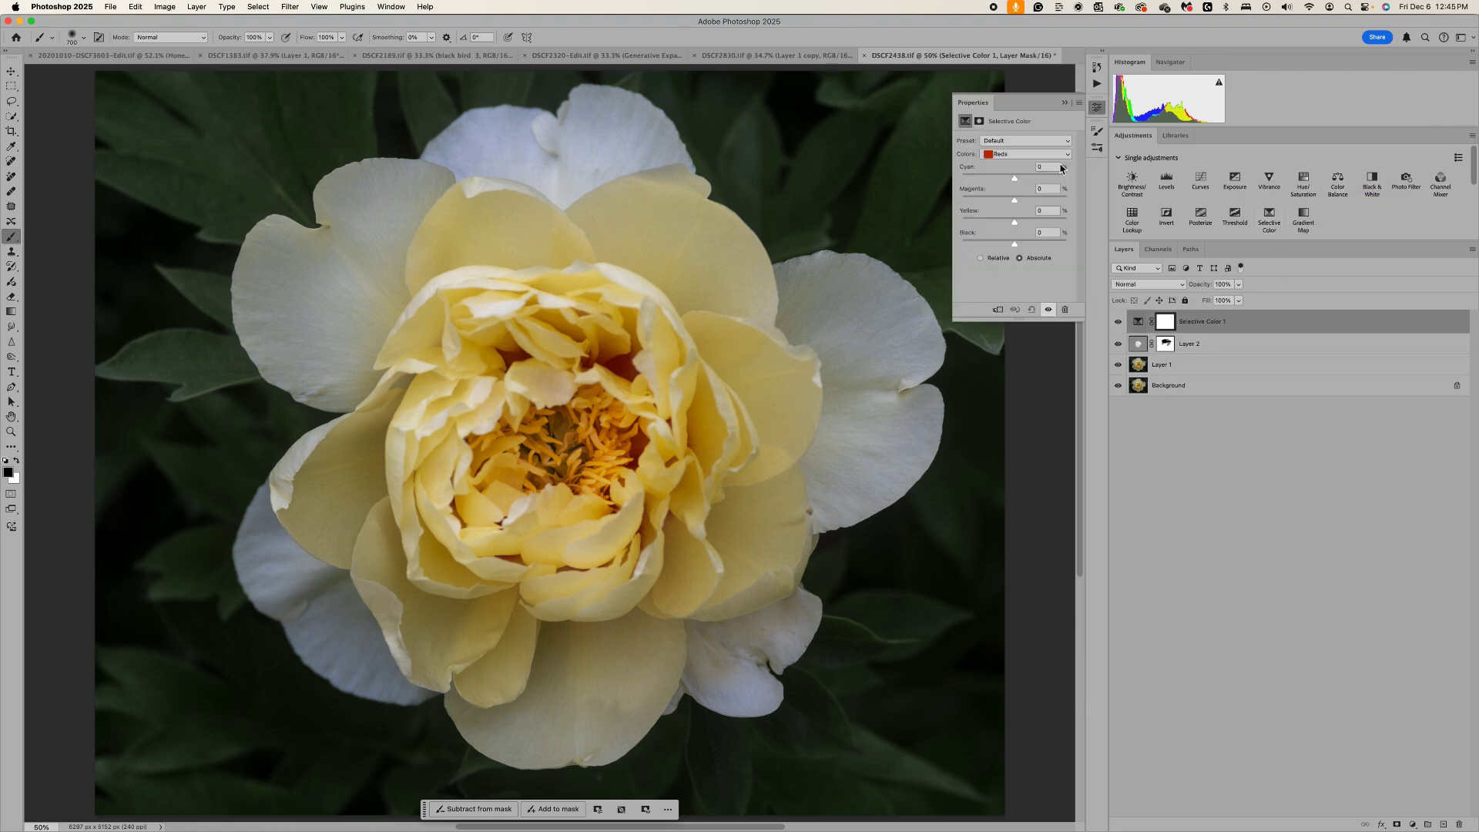
{"action": "left_click", "coordinate": [1049, 154]}
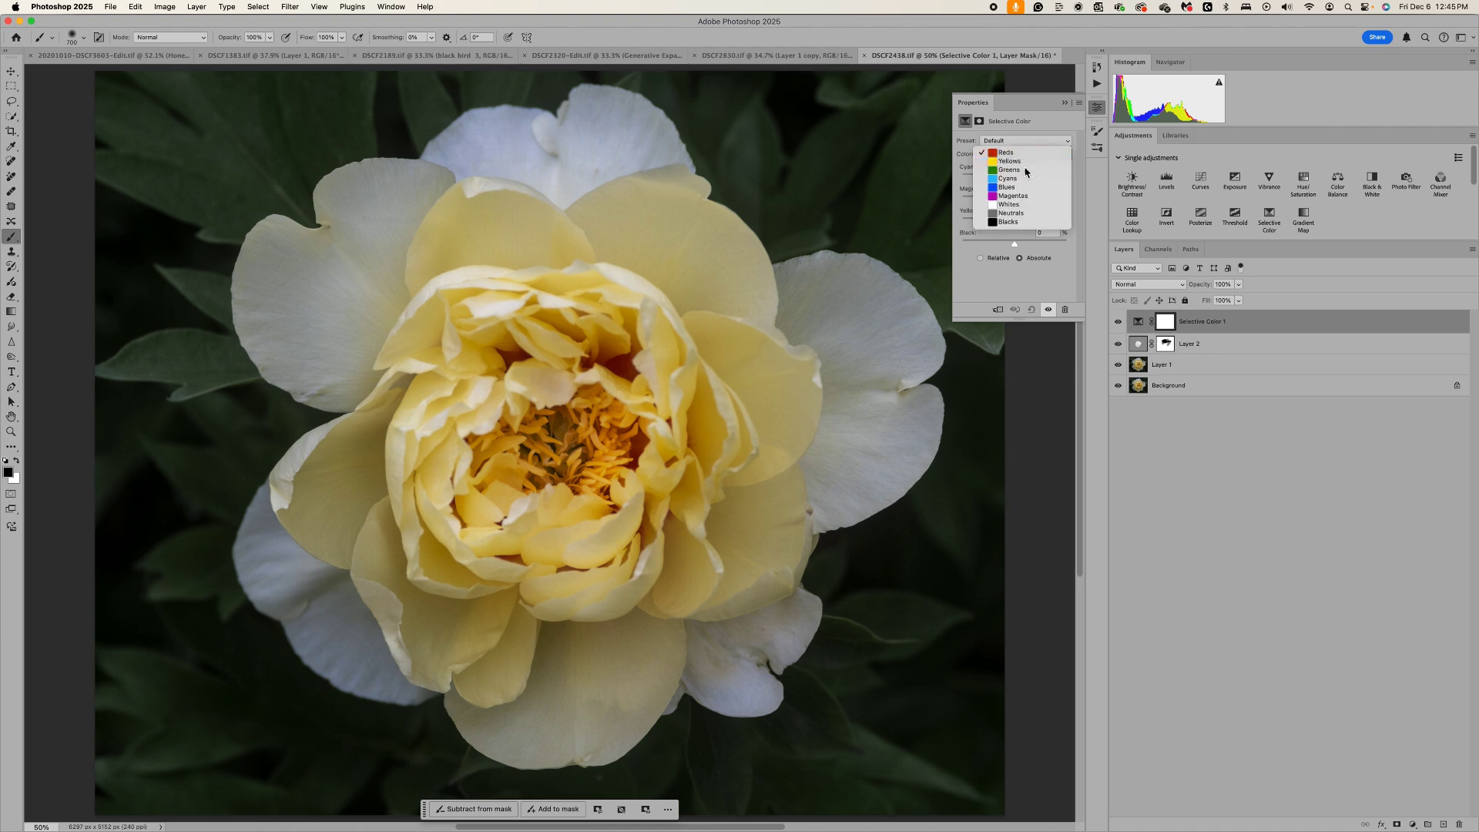
{"action": "left_click", "coordinate": [1026, 161]}
{"action": "left_click_drag", "start_coordinate": [1015, 228], "coordinate": [1015, 188]}
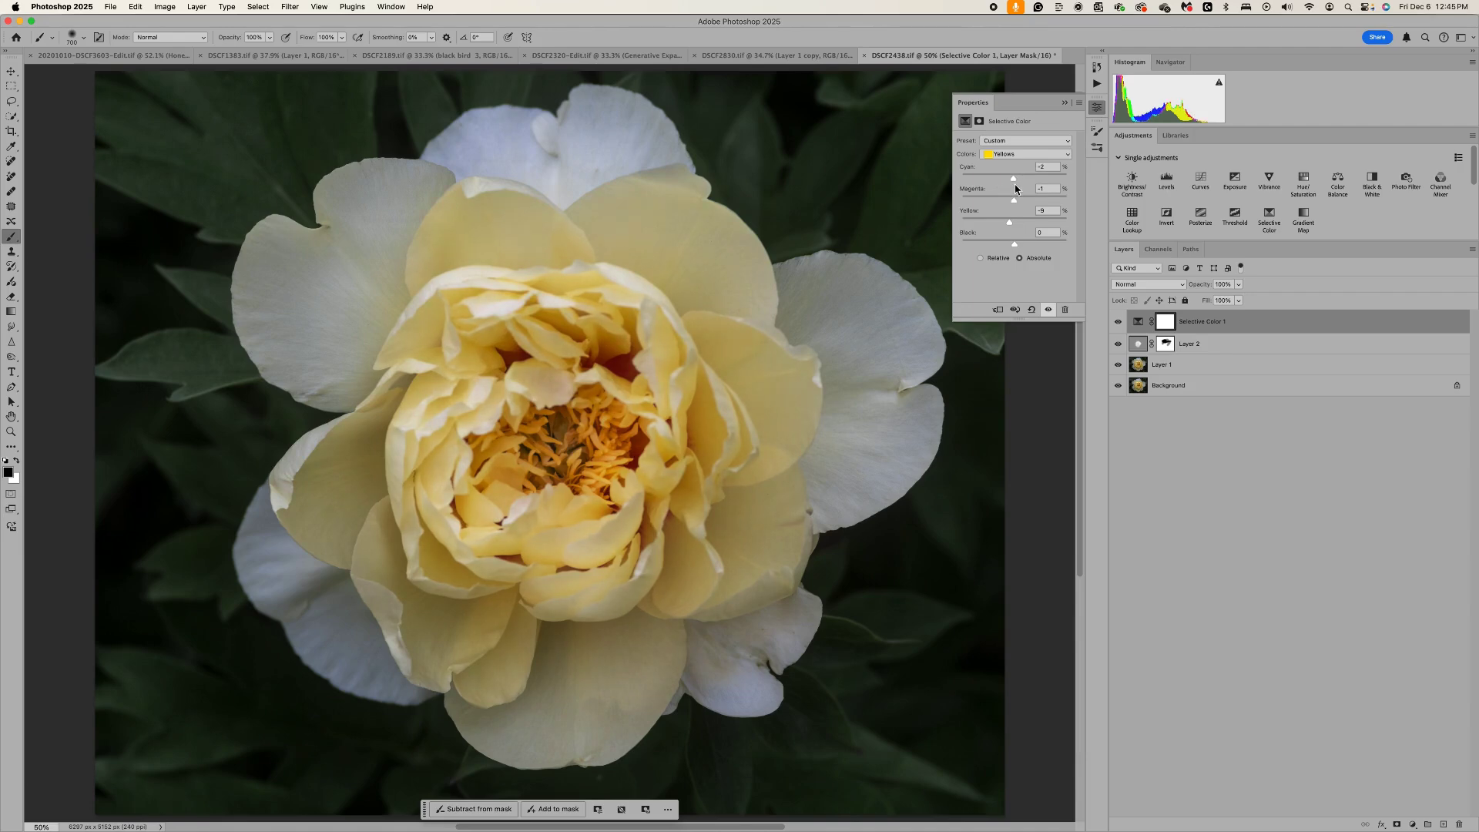
Add a Color Balance layer pushing the midtones toward blue to +10
{"action": "left_click", "coordinate": [1066, 104]}
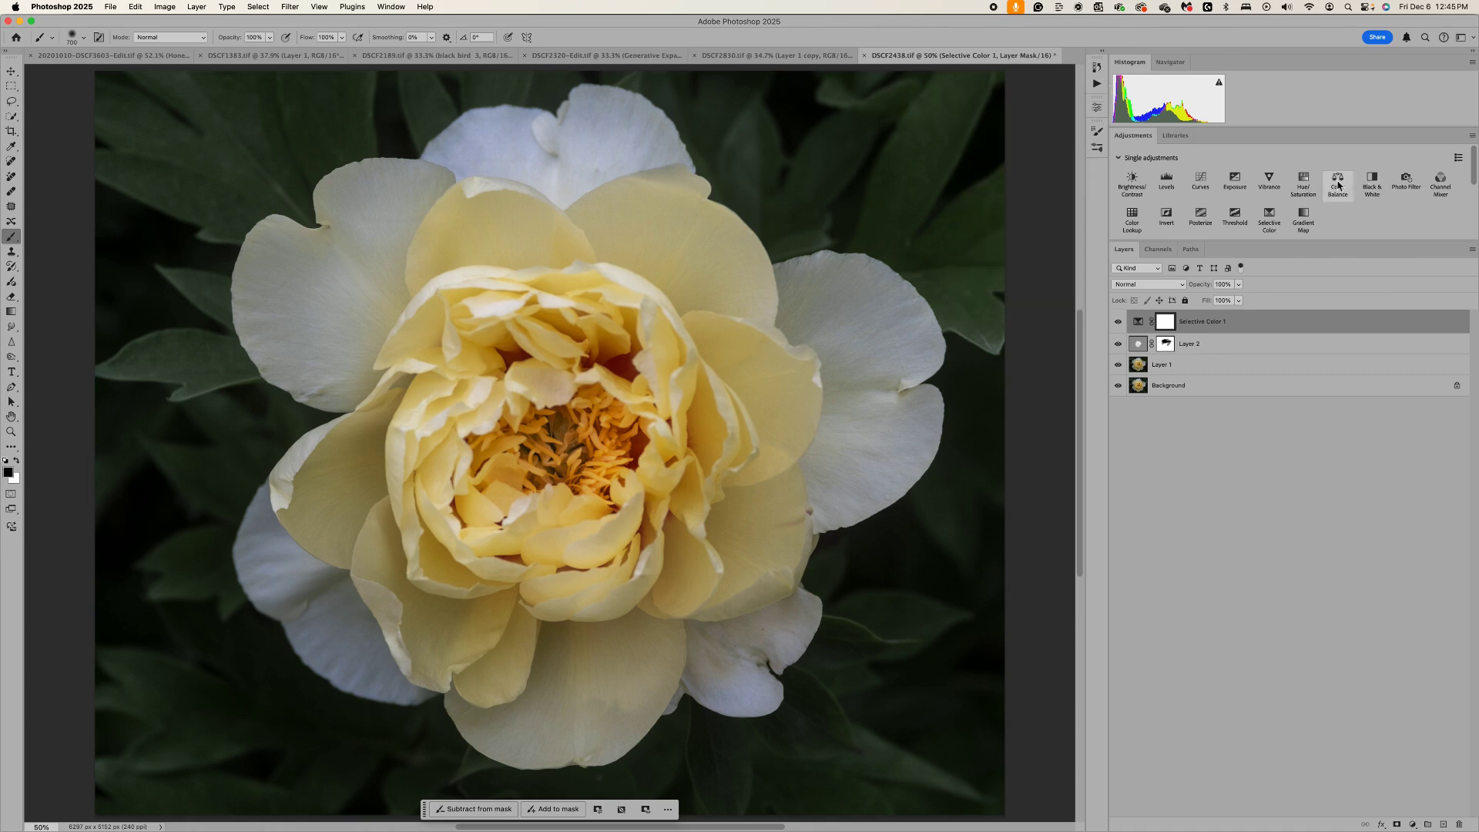
{"action": "left_click", "coordinate": [1338, 185]}
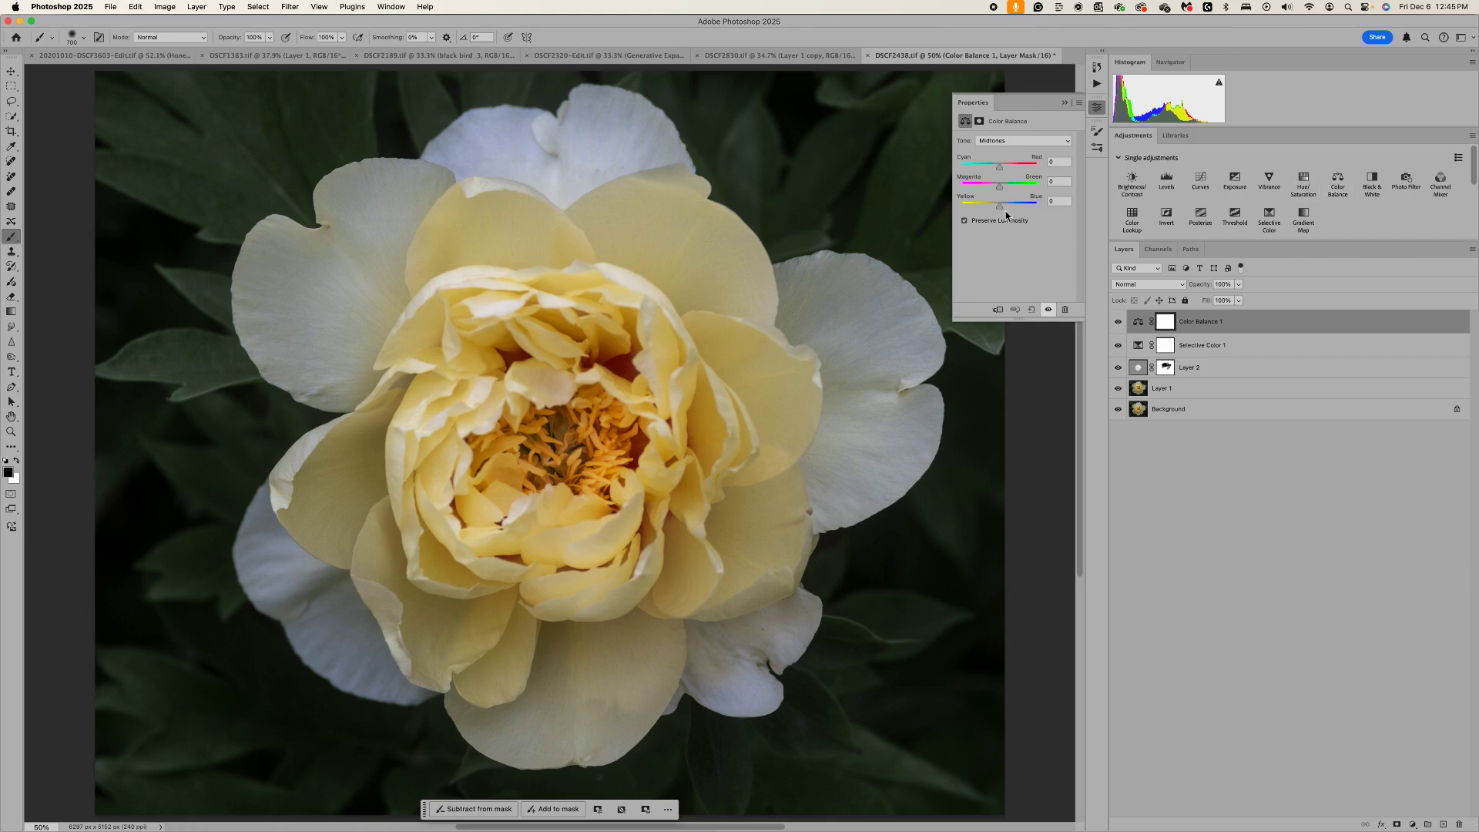
{"action": "left_click", "coordinate": [1001, 211]}
{"action": "left_click_drag", "start_coordinate": [1001, 212], "coordinate": [1008, 212]}
Toggle Color Balance 1 and Selective Color 1 visibility to compare before and after
{"action": "left_click", "coordinate": [1066, 105]}
{"action": "left_click", "coordinate": [1118, 322]}
{"action": "left_click", "coordinate": [1118, 322]}
{"action": "left_click", "coordinate": [1119, 322]}
{"action": "left_click", "coordinate": [1119, 346]}
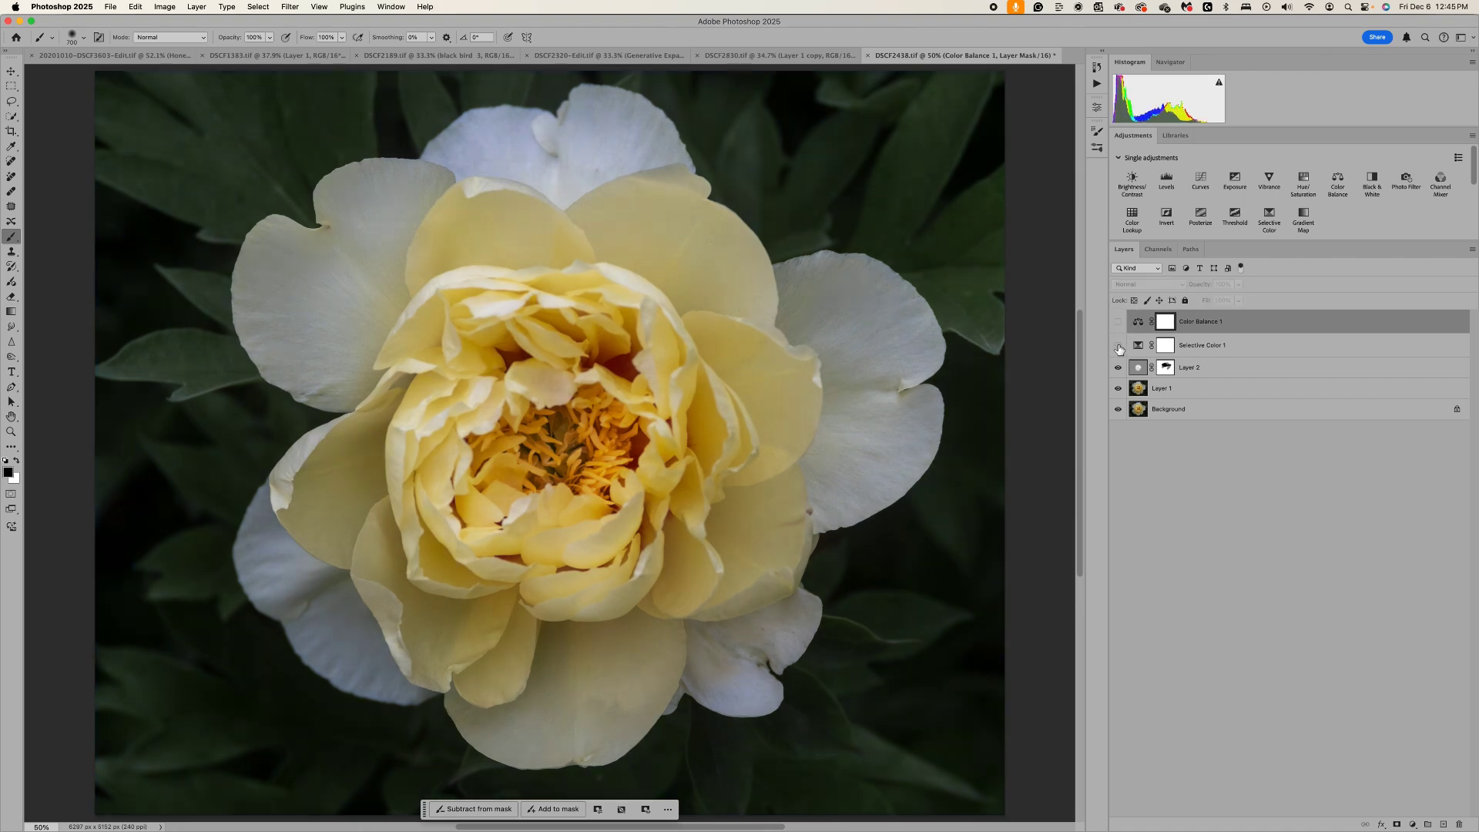
{"action": "left_click", "coordinate": [1118, 346]}
{"action": "left_click", "coordinate": [1119, 324]}
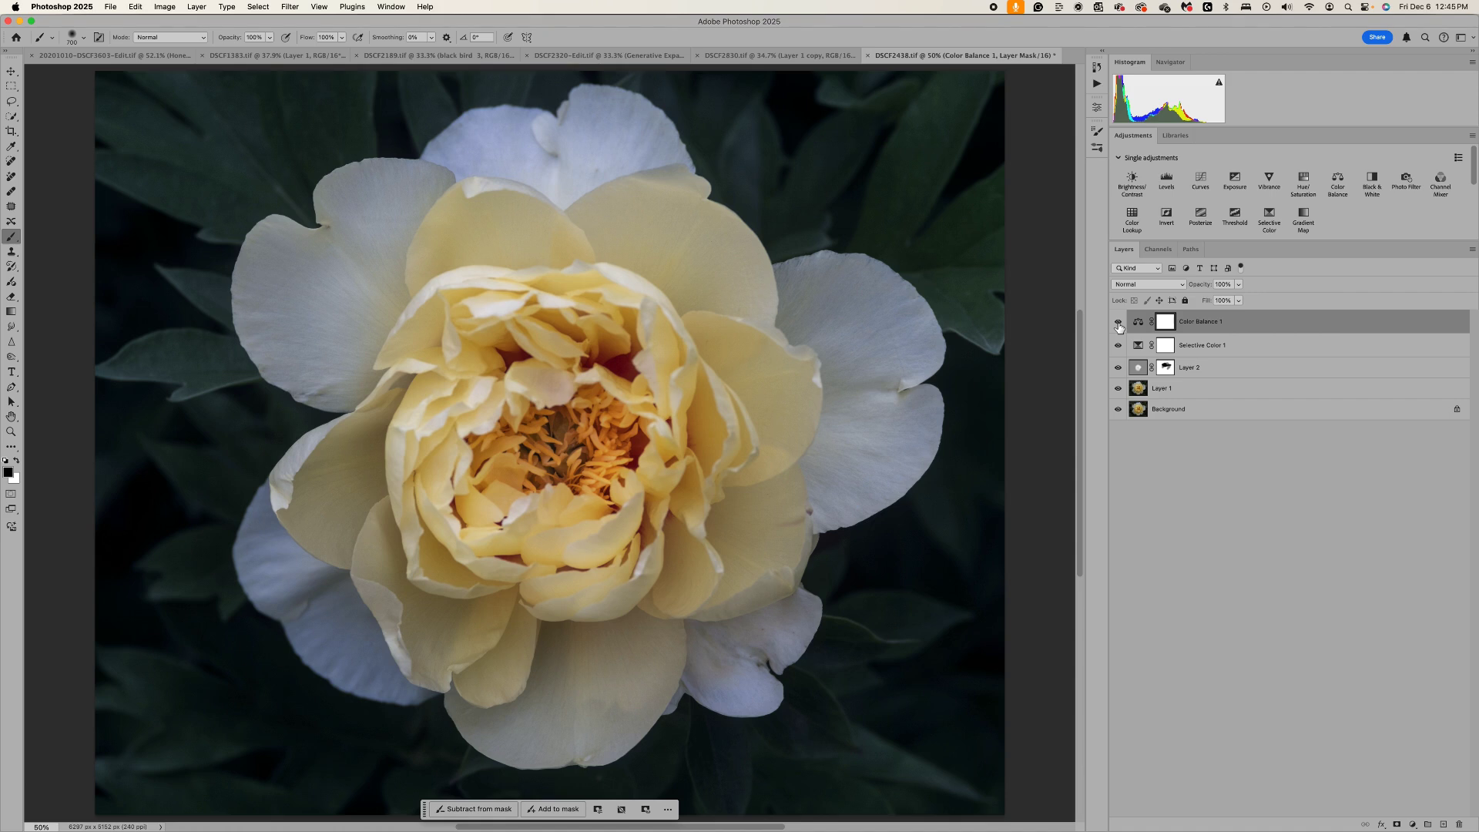
{"action": "left_click", "coordinate": [1201, 328]}
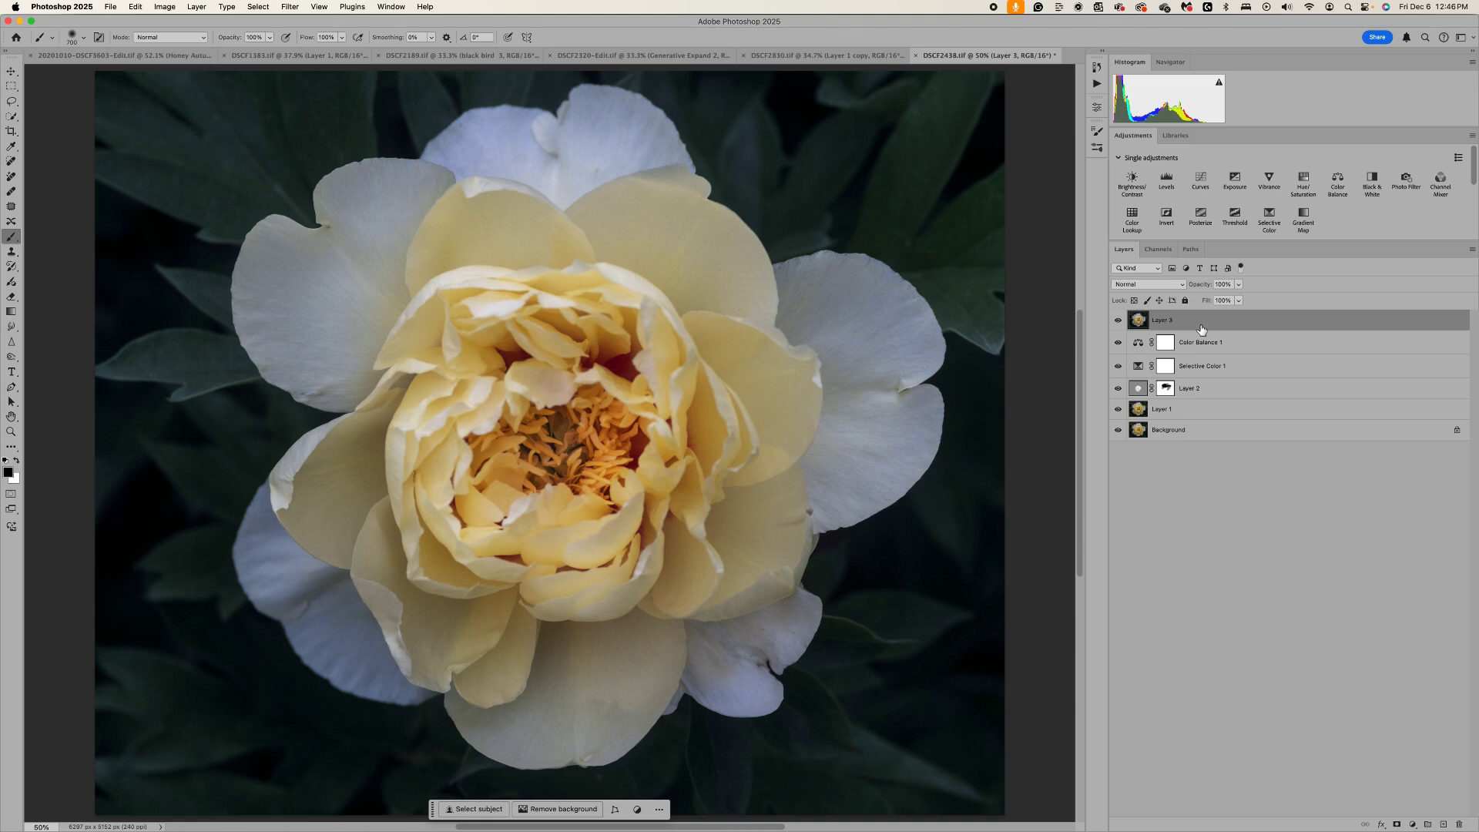
Convert Layer 3 to a smart object and apply a 50.1-pixel Gaussian Blur
{"action": "right_click", "coordinate": [1178, 325]}
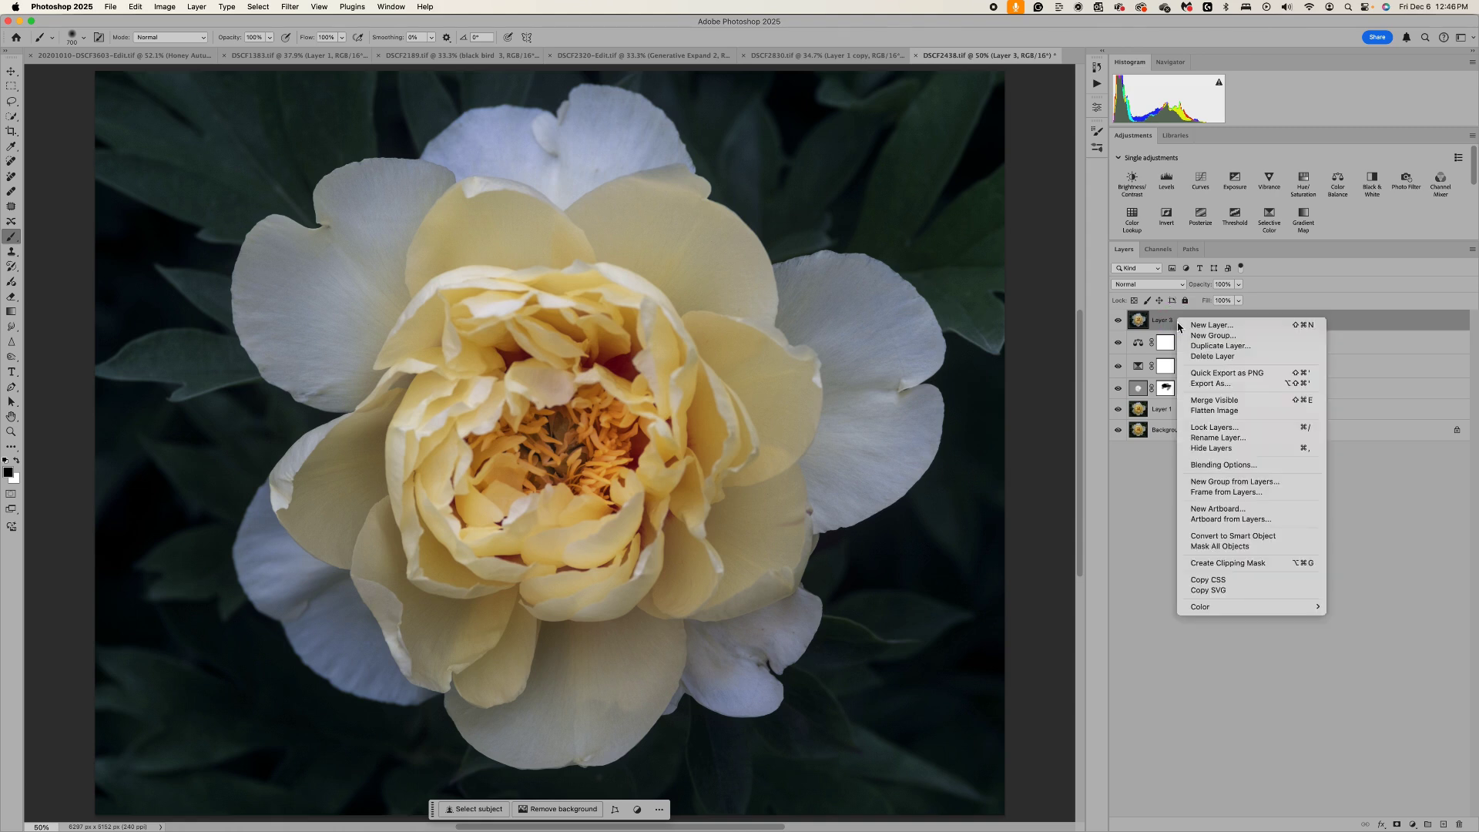
{"action": "left_click", "coordinate": [1267, 539]}
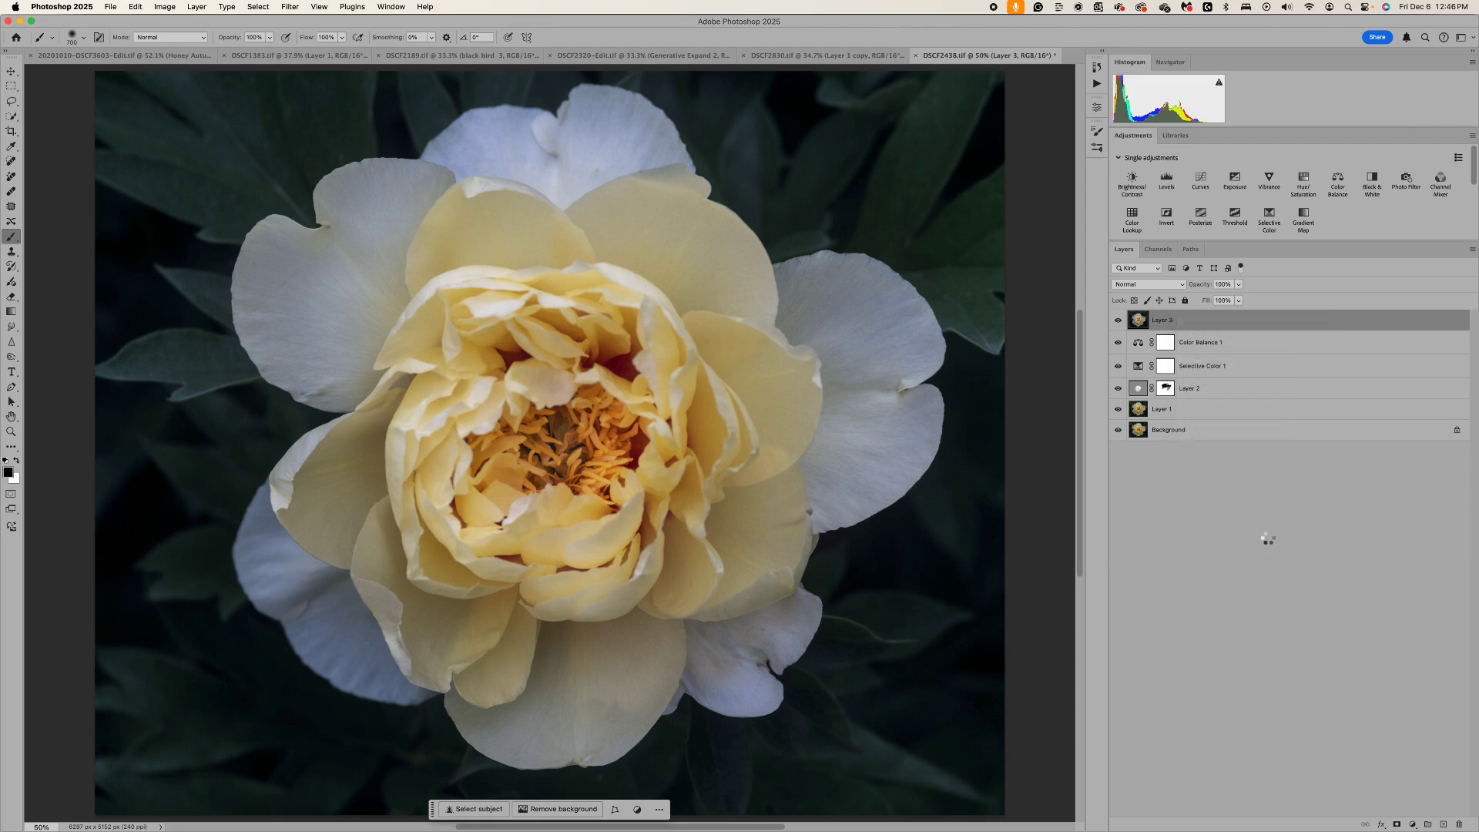
{"action": "left_click", "coordinate": [291, 7]}
{"action": "mouse_move", "coordinate": [324, 172]}
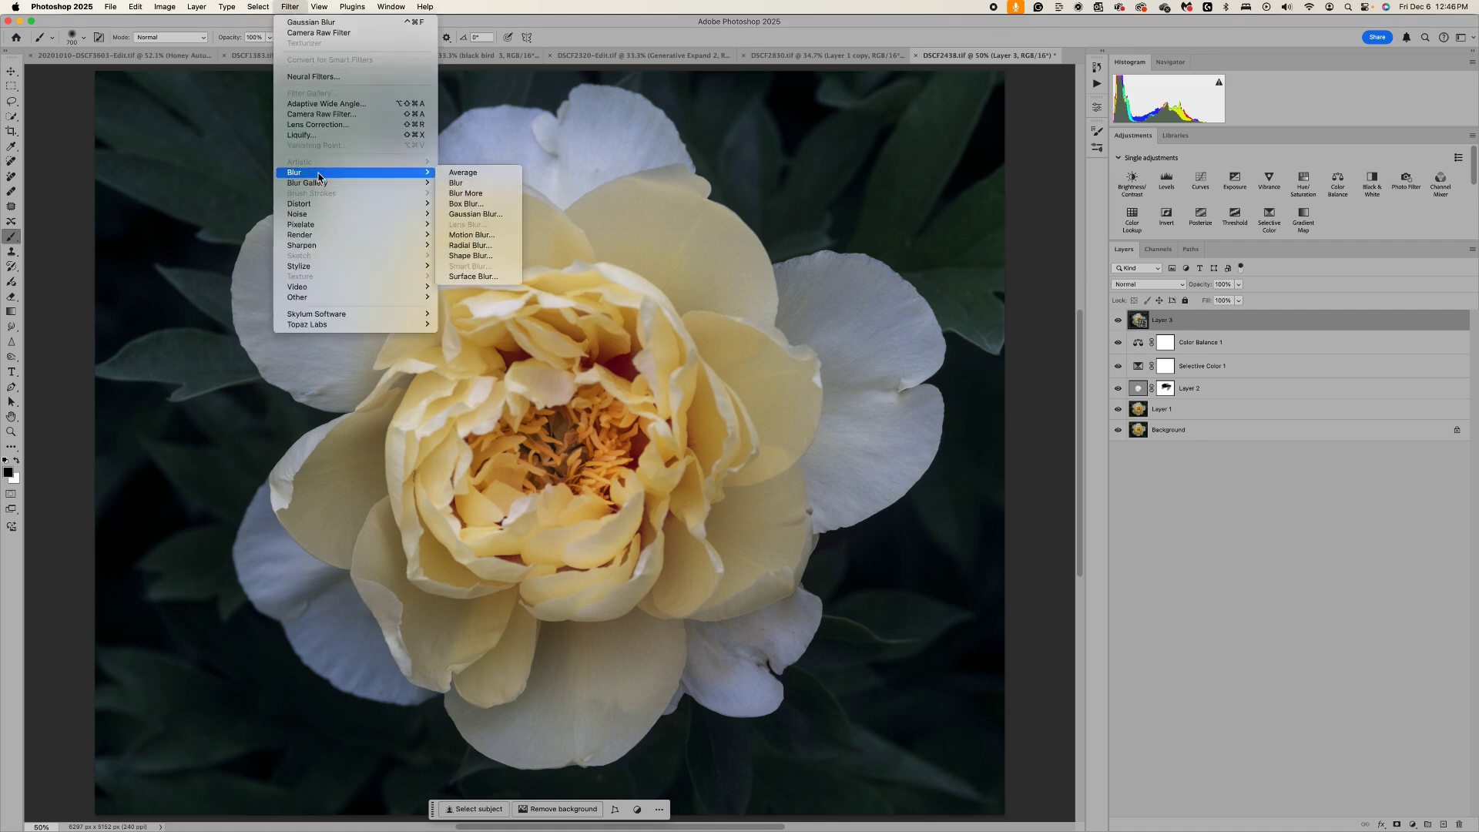
{"action": "left_click", "coordinate": [498, 215]}
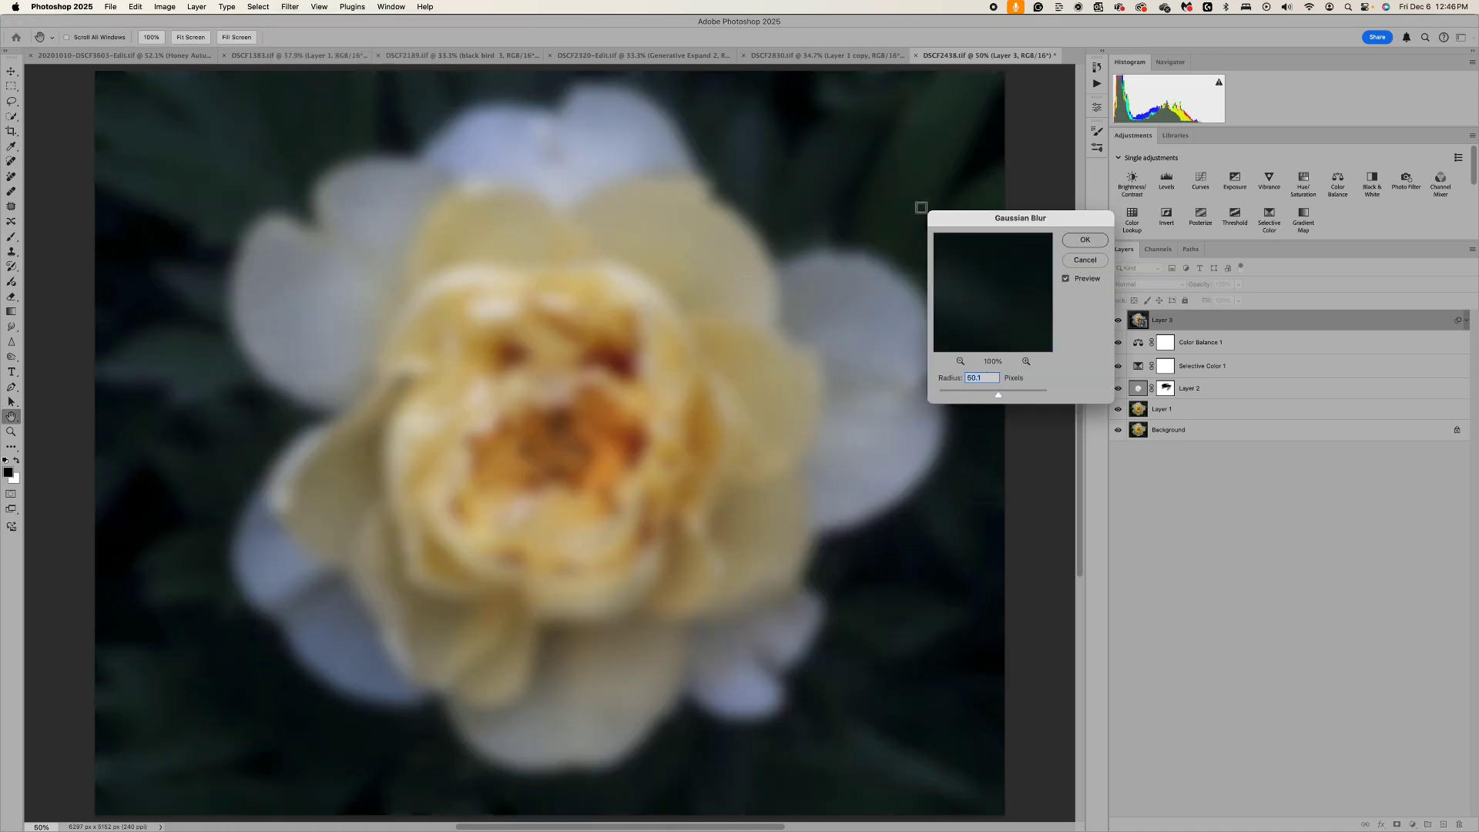
{"action": "left_click", "coordinate": [1080, 241]}
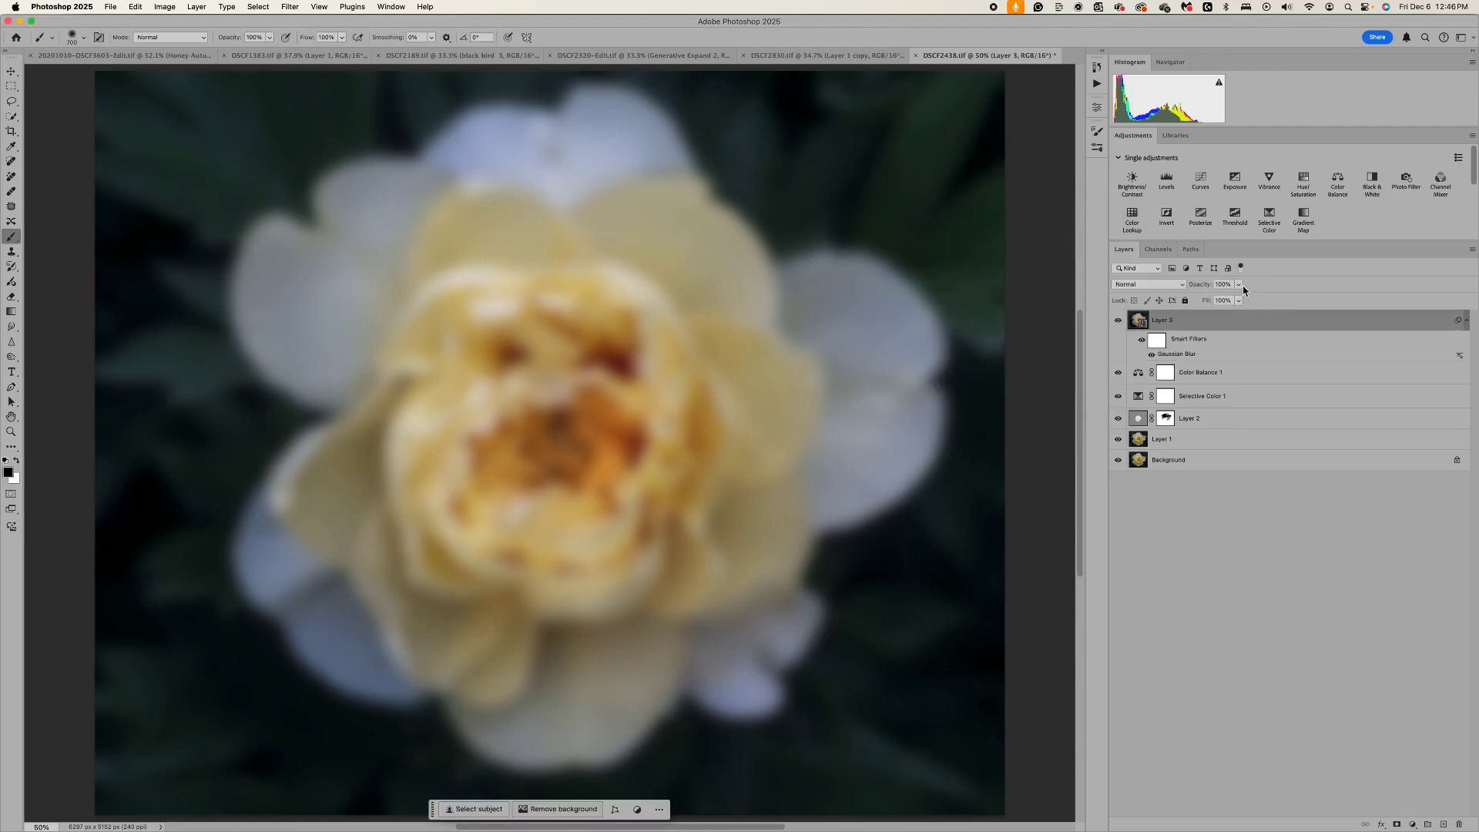
Fade blurred Layer 3 to 34%, add a mask, and paint black at 48% over the centre
{"action": "left_click", "coordinate": [1238, 285]}
{"action": "left_click_drag", "start_coordinate": [1239, 304], "coordinate": [1207, 302]}
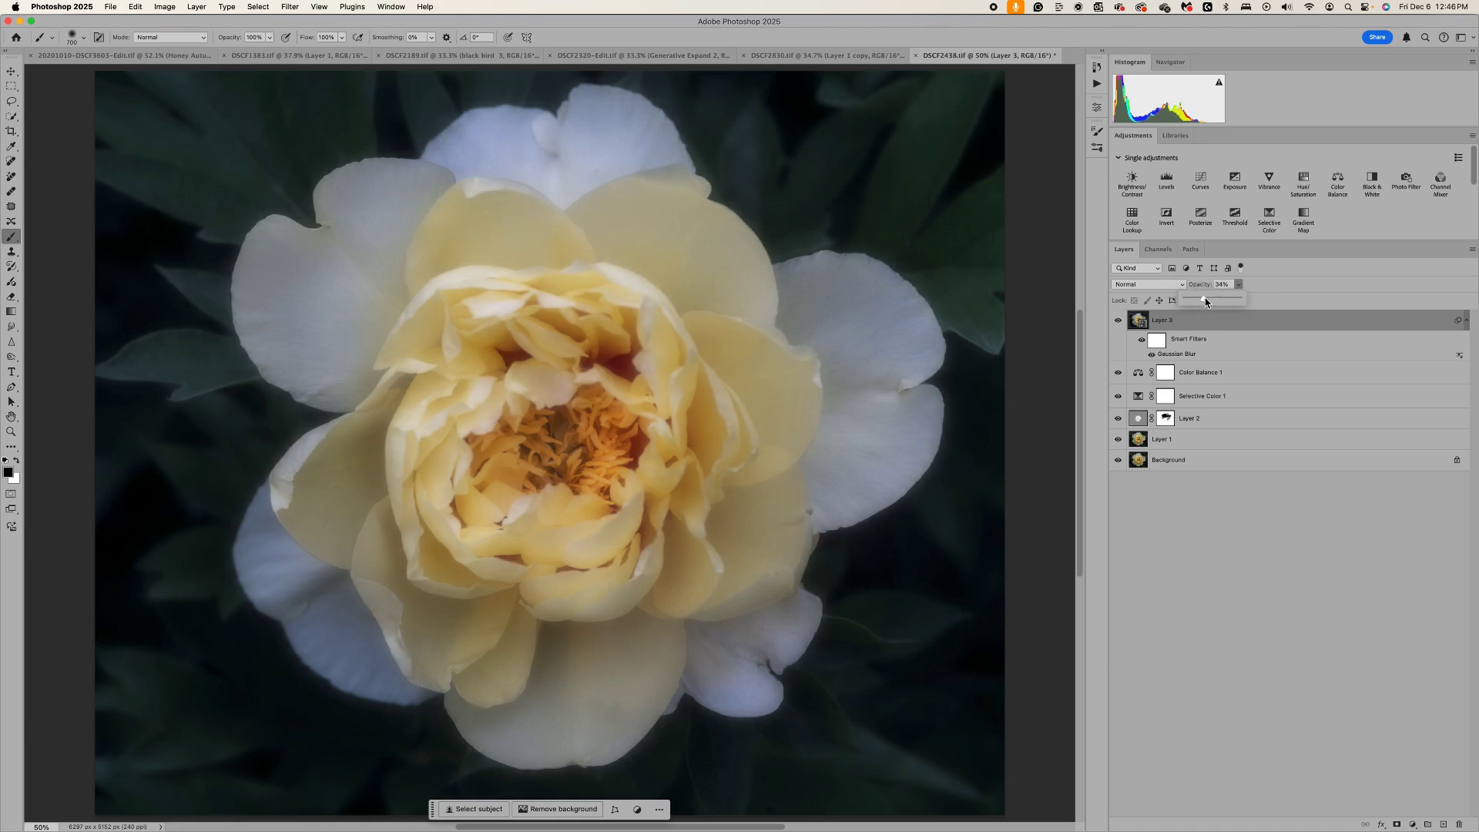
{"action": "left_click", "coordinate": [1396, 824]}
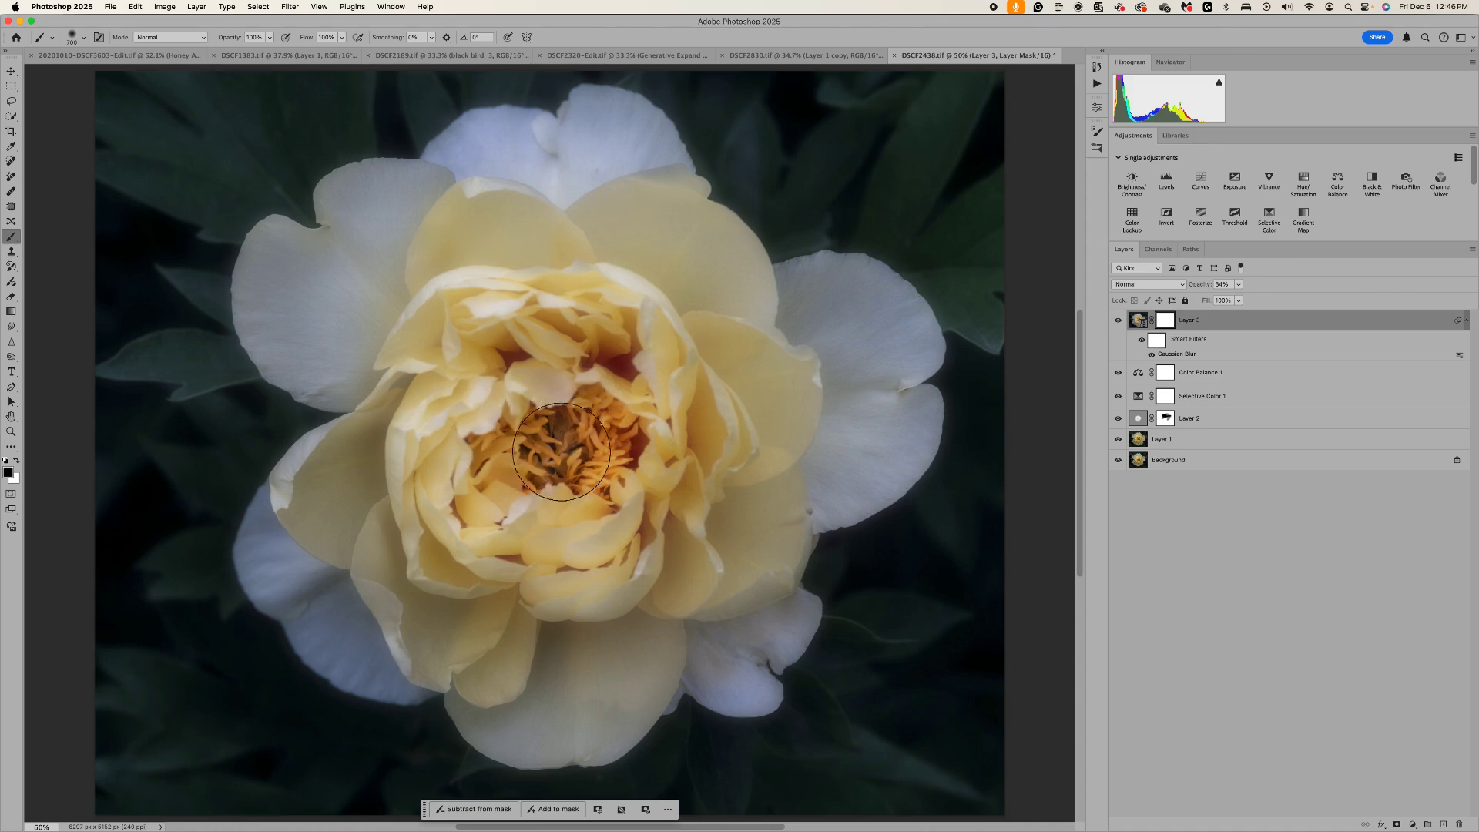
{"action": "left_click", "coordinate": [556, 411]}
{"action": "left_click", "coordinate": [270, 37]}
{"action": "left_click", "coordinate": [469, 340]}
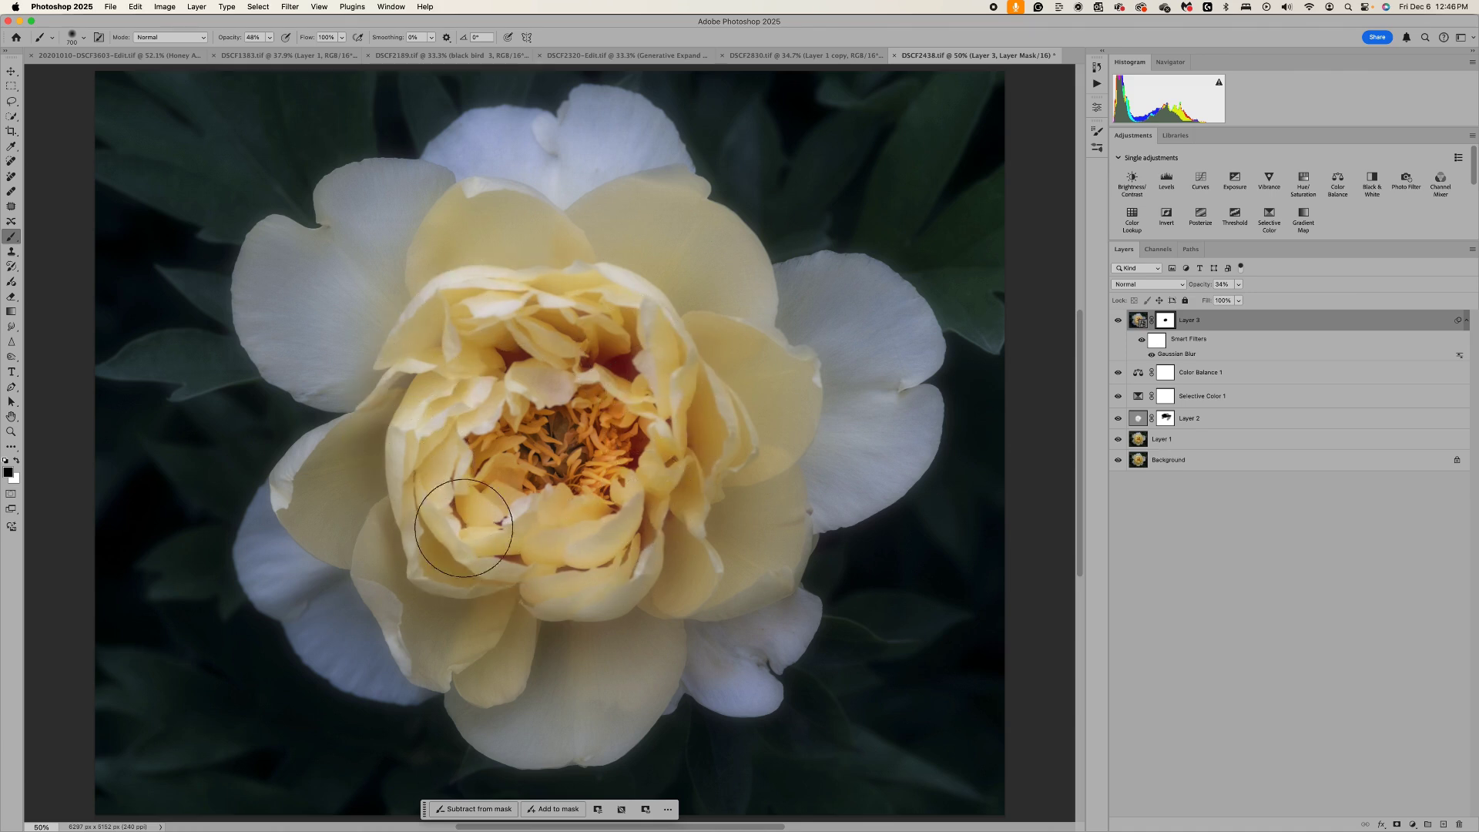
{"action": "left_click_drag", "start_coordinate": [595, 556], "coordinate": [591, 532]}
Duplicate Layer 3 and reduce the copy's Gaussian Blur radius to 26.1 pixels
{"action": "left_click", "coordinate": [1138, 321]}
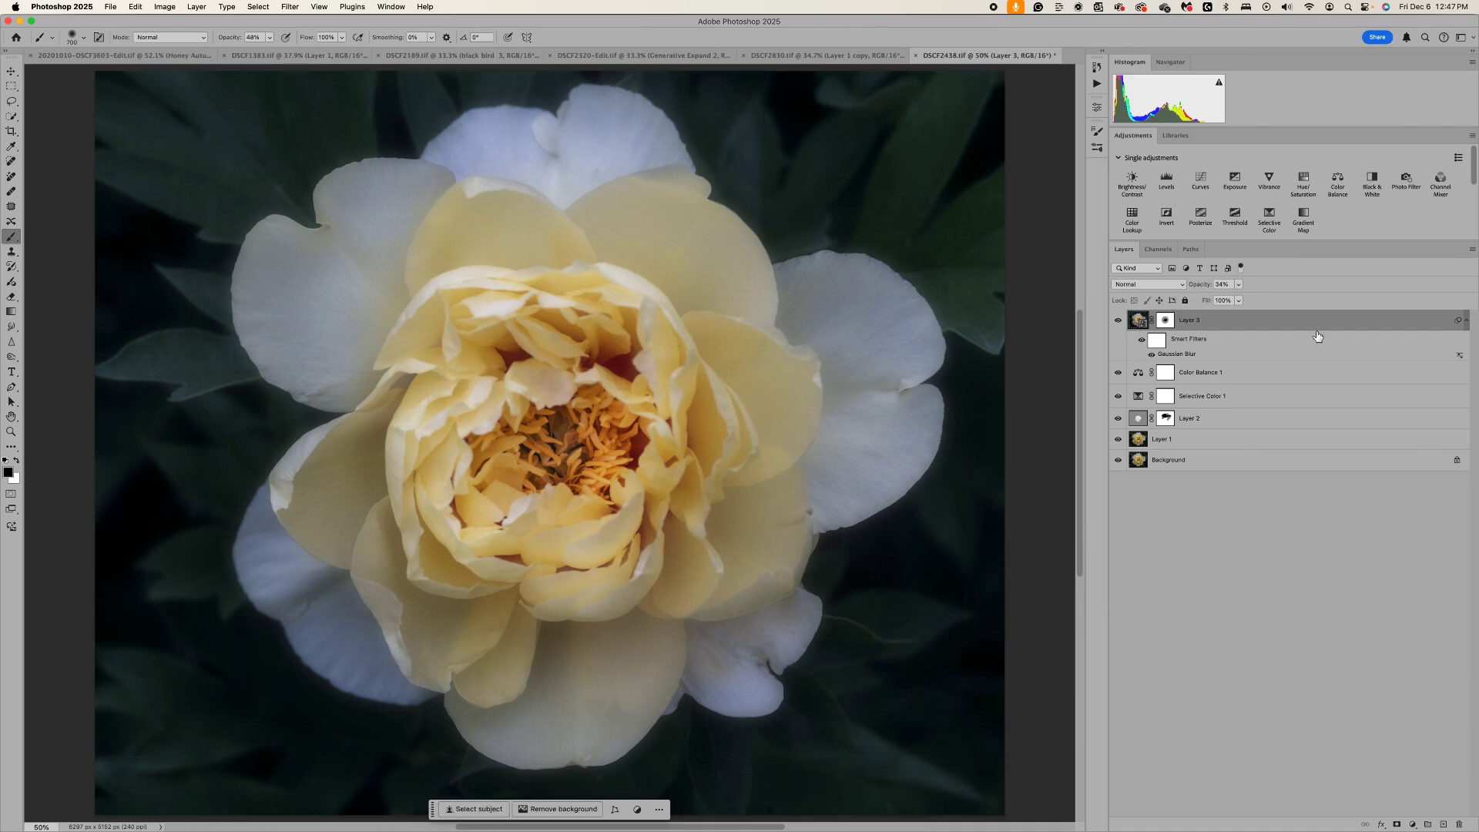
{"action": "right_click", "coordinate": [1281, 327]}
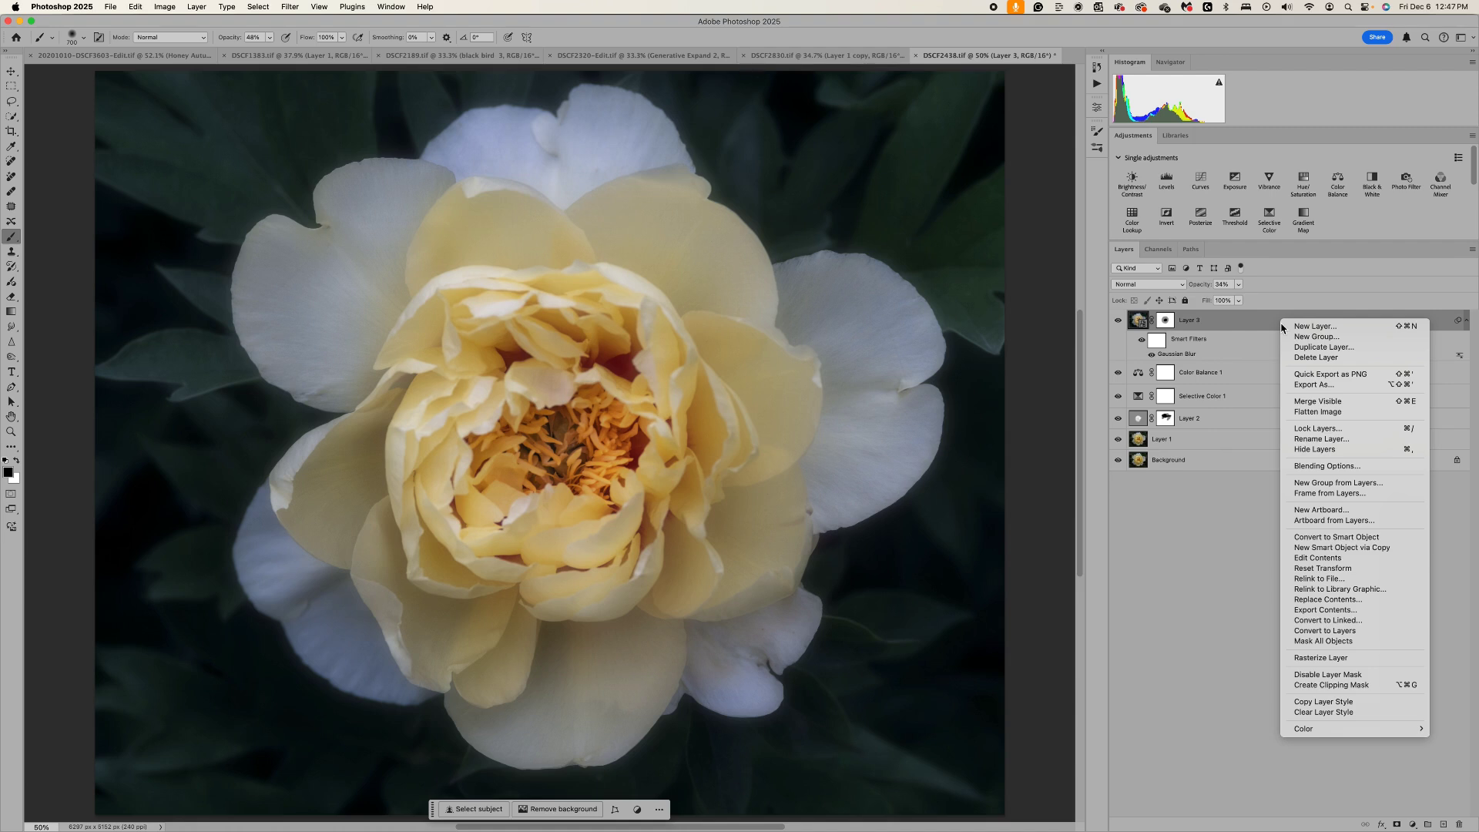
{"action": "left_click", "coordinate": [1317, 347]}
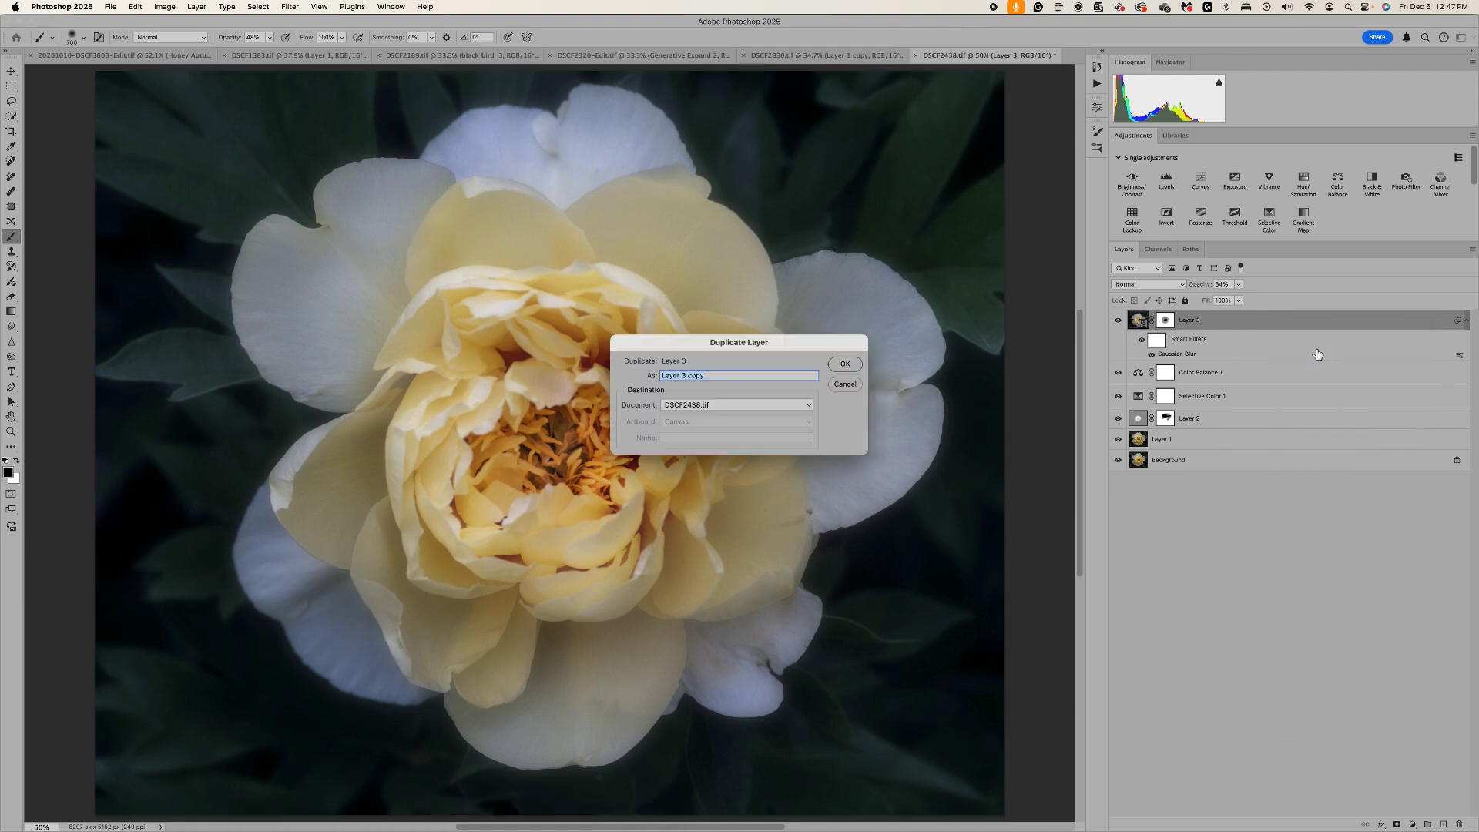
{"action": "left_click", "coordinate": [845, 364]}
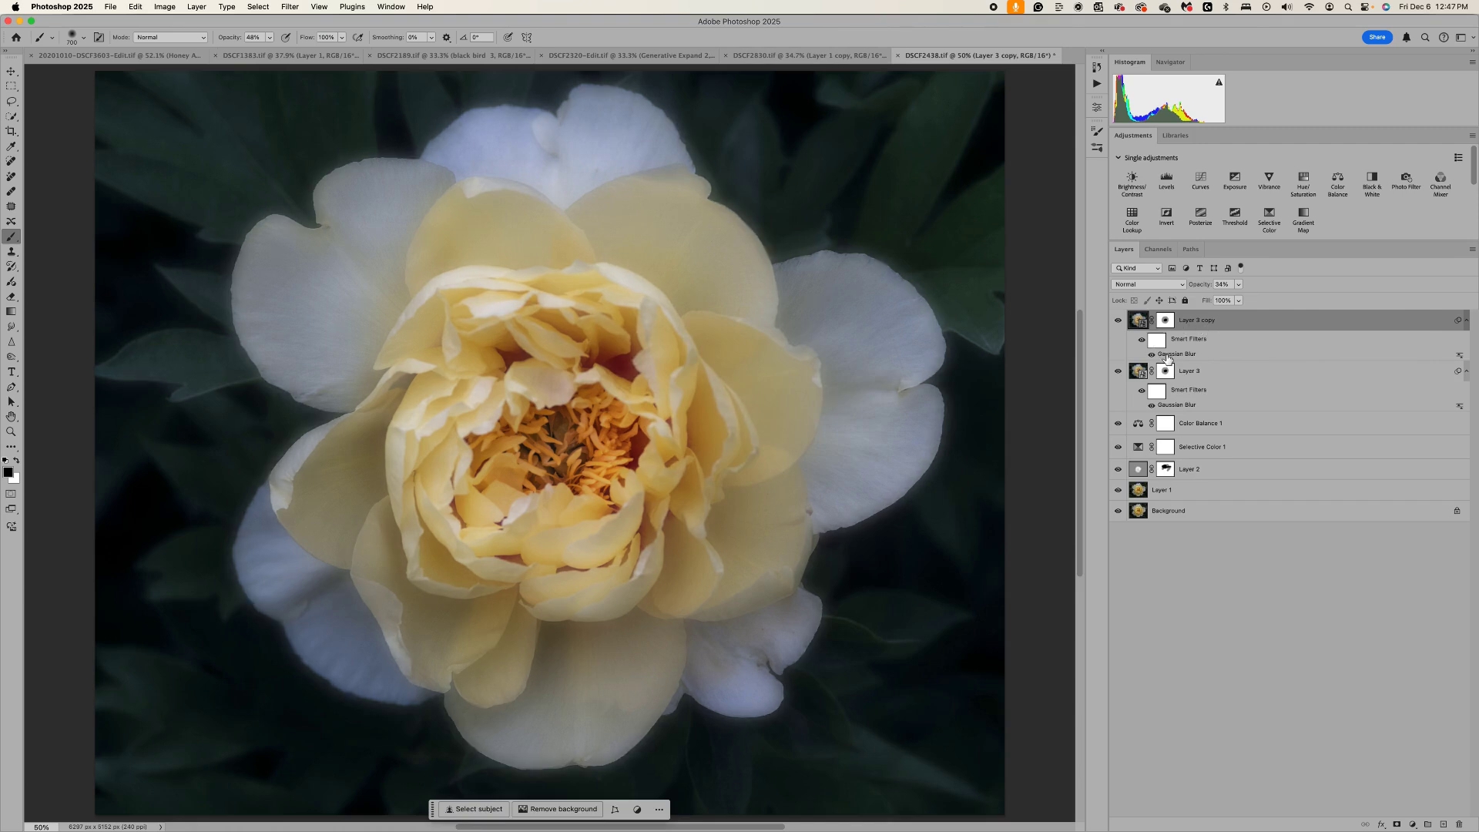
{"action": "double_click", "coordinate": [1168, 356]}
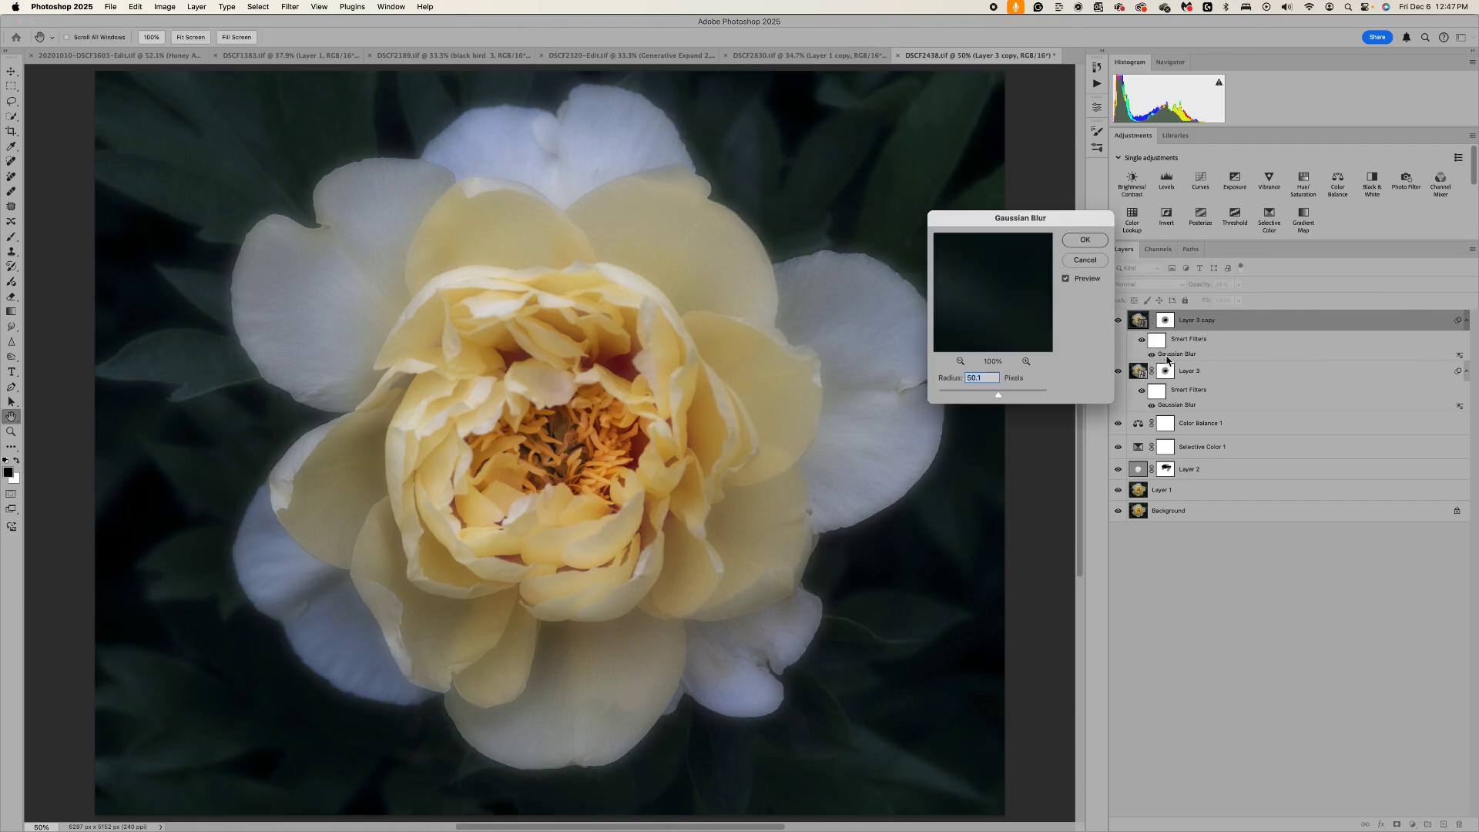
{"action": "mouse_move", "coordinate": [999, 401]}
{"action": "left_mouse_down"}
{"action": "mouse_move", "coordinate": [979, 401]}
{"action": "mouse_move", "coordinate": [991, 402]}
{"action": "left_mouse_up"}
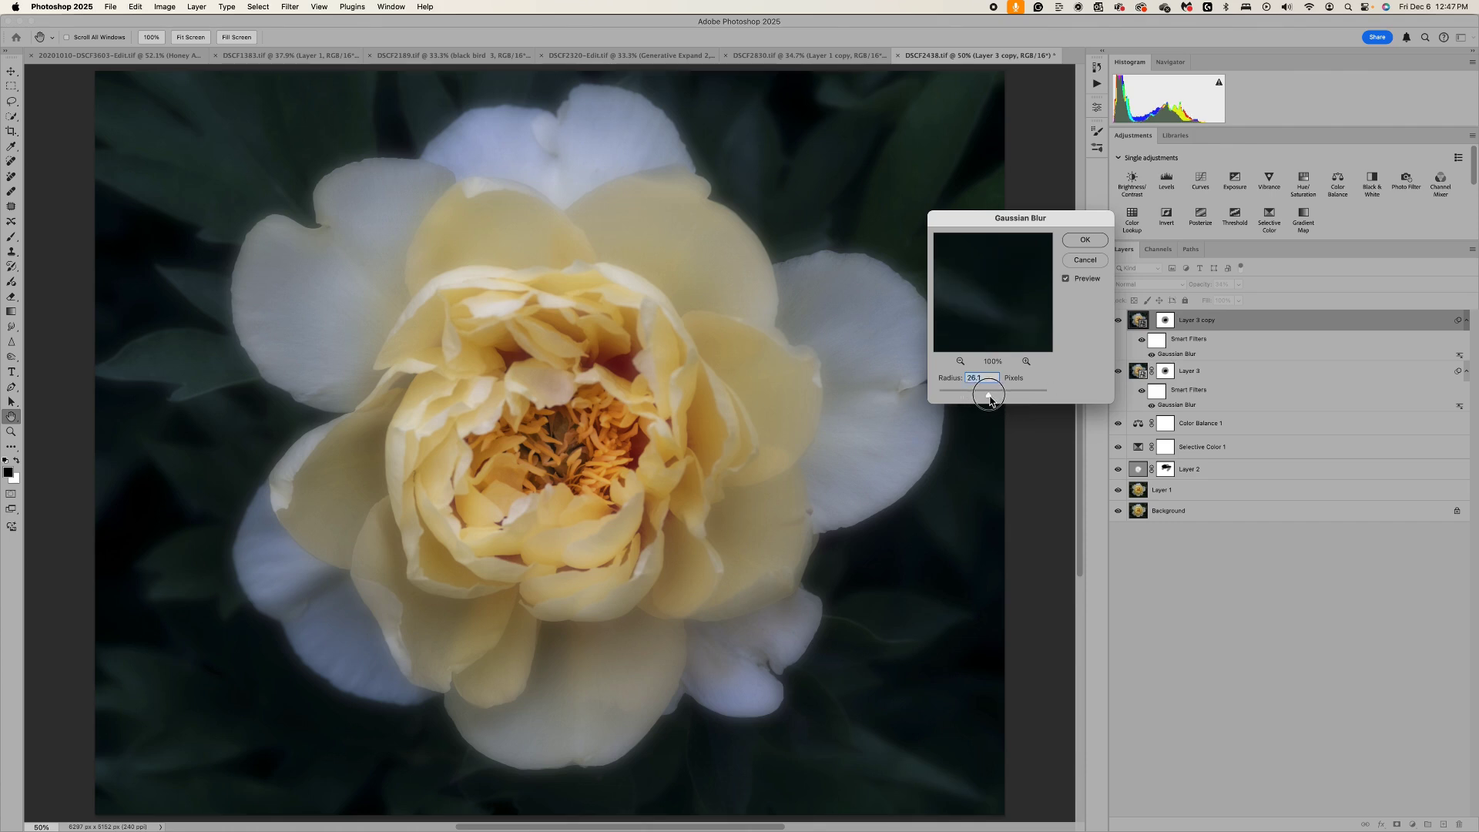
{"action": "left_click", "coordinate": [1079, 241]}
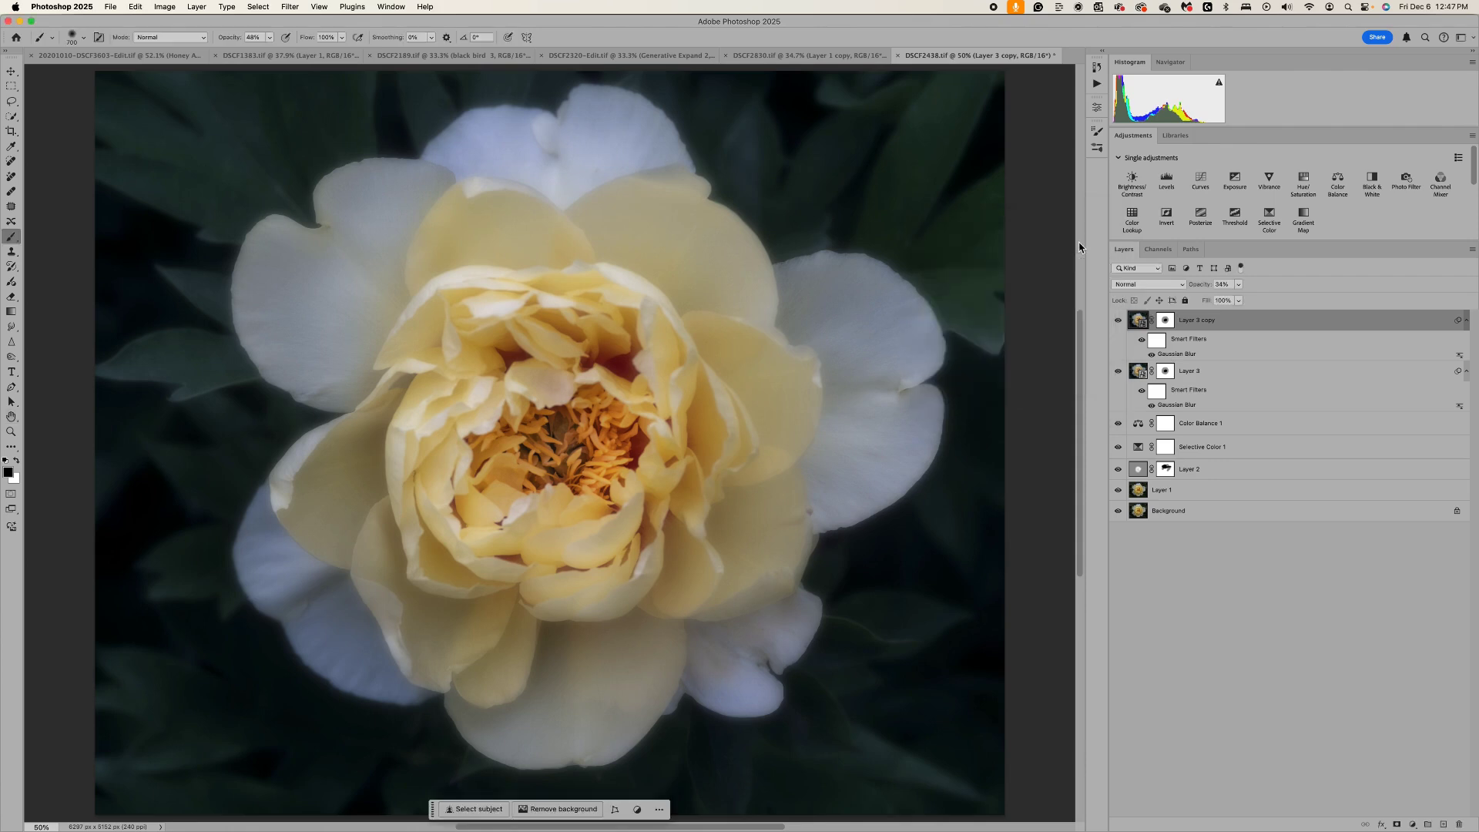
Try higher opacity values for Layer 3 copy
{"action": "left_click", "coordinate": [1240, 286]}
{"action": "left_click_drag", "start_coordinate": [1241, 304], "coordinate": [1249, 305]}
{"action": "mouse_move", "coordinate": [1254, 304]}
{"action": "left_mouse_down"}
{"action": "mouse_move", "coordinate": [1302, 306]}
{"action": "mouse_move", "coordinate": [1201, 306]}
{"action": "mouse_move", "coordinate": [1294, 305]}
{"action": "mouse_move", "coordinate": [1209, 305]}
{"action": "mouse_move", "coordinate": [1280, 305]}
{"action": "left_mouse_up"}
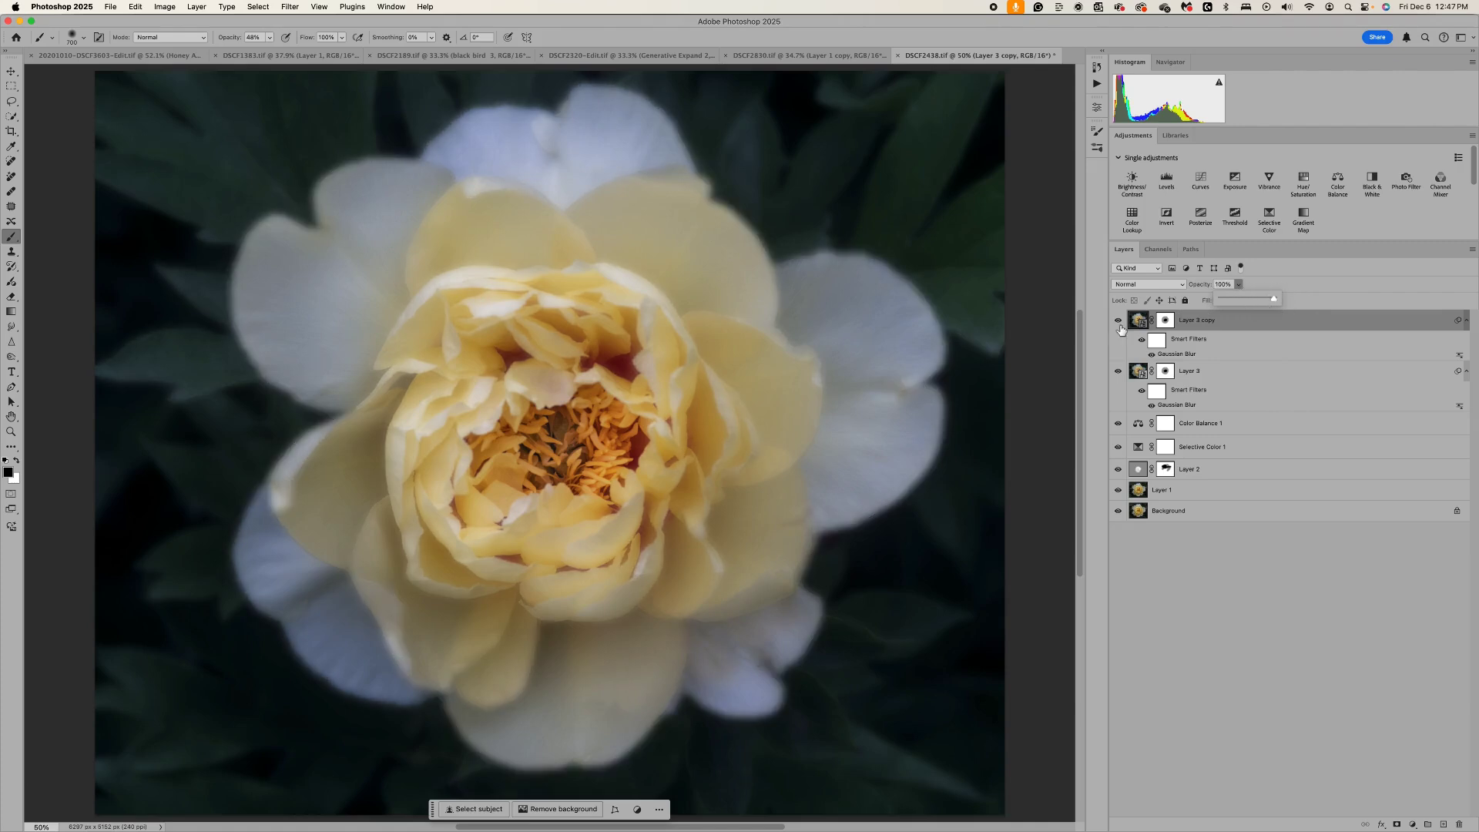
Compare the peony with Layer 3 copy hidden and shown, then lower its opacity to 54%
{"action": "left_click", "coordinate": [1118, 326]}
{"action": "left_click", "coordinate": [1119, 326]}
{"action": "left_click", "coordinate": [1118, 323]}
{"action": "left_click", "coordinate": [1118, 323]}
{"action": "left_click", "coordinate": [1119, 323]}
{"action": "left_click", "coordinate": [1118, 324]}
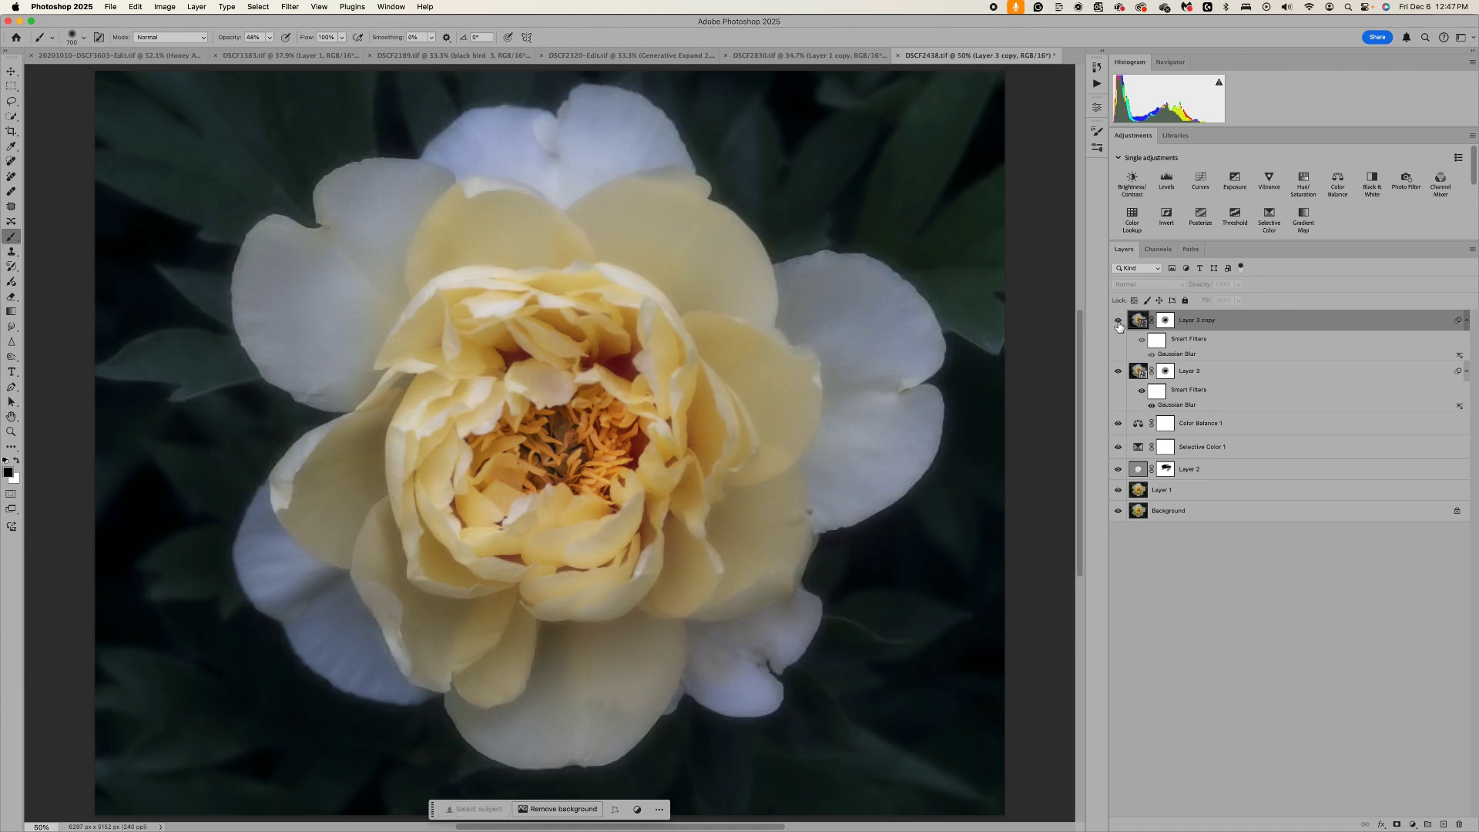
{"action": "left_click", "coordinate": [1118, 323]}
{"action": "left_click", "coordinate": [1238, 300]}
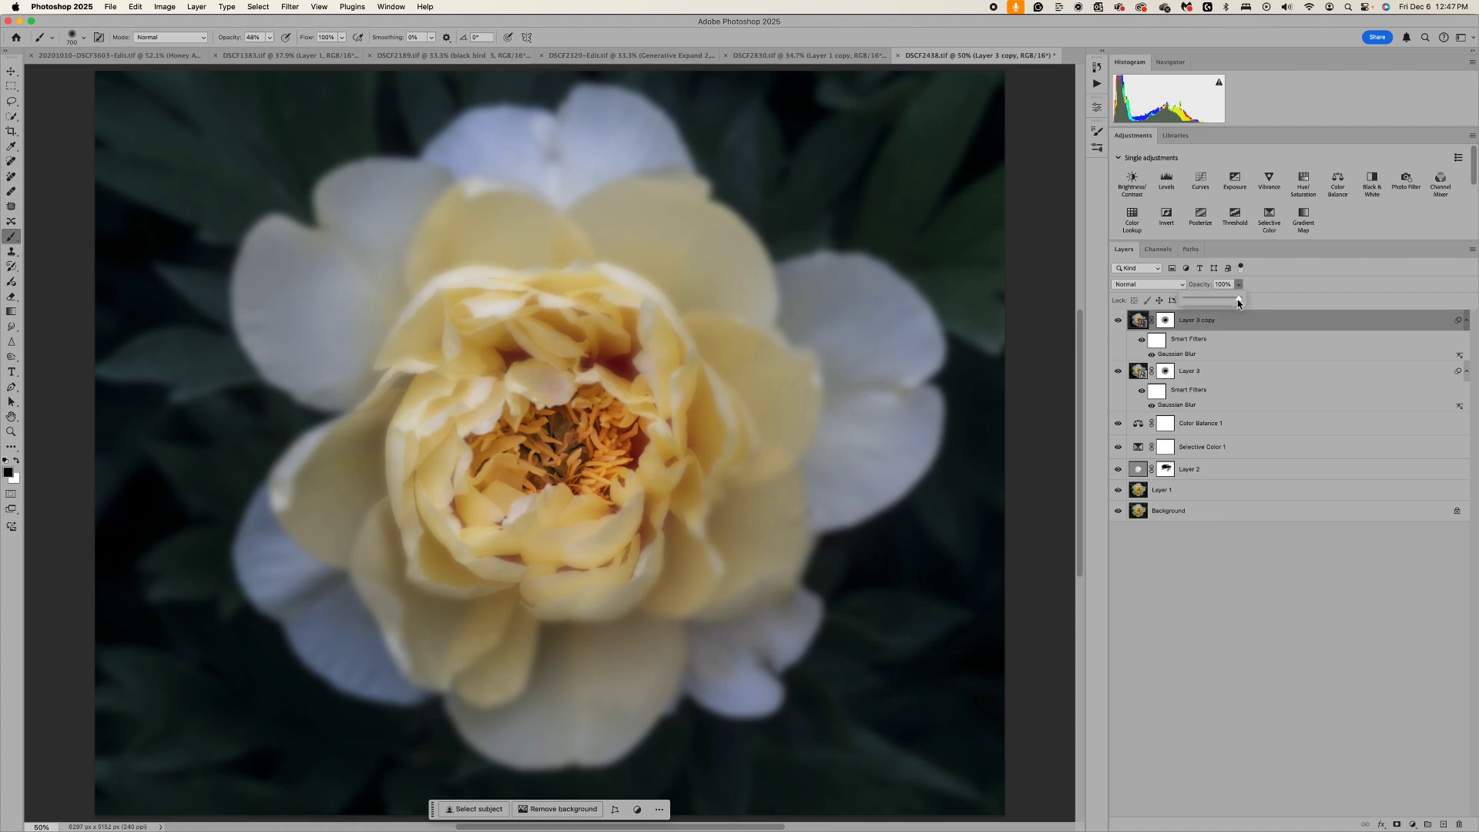
{"action": "left_click_drag", "start_coordinate": [1238, 302], "coordinate": [1214, 301]}
Toggle Layer 3 copy again, leaving it hidden, and zoom in on the flower
{"action": "left_click", "coordinate": [1118, 323]}
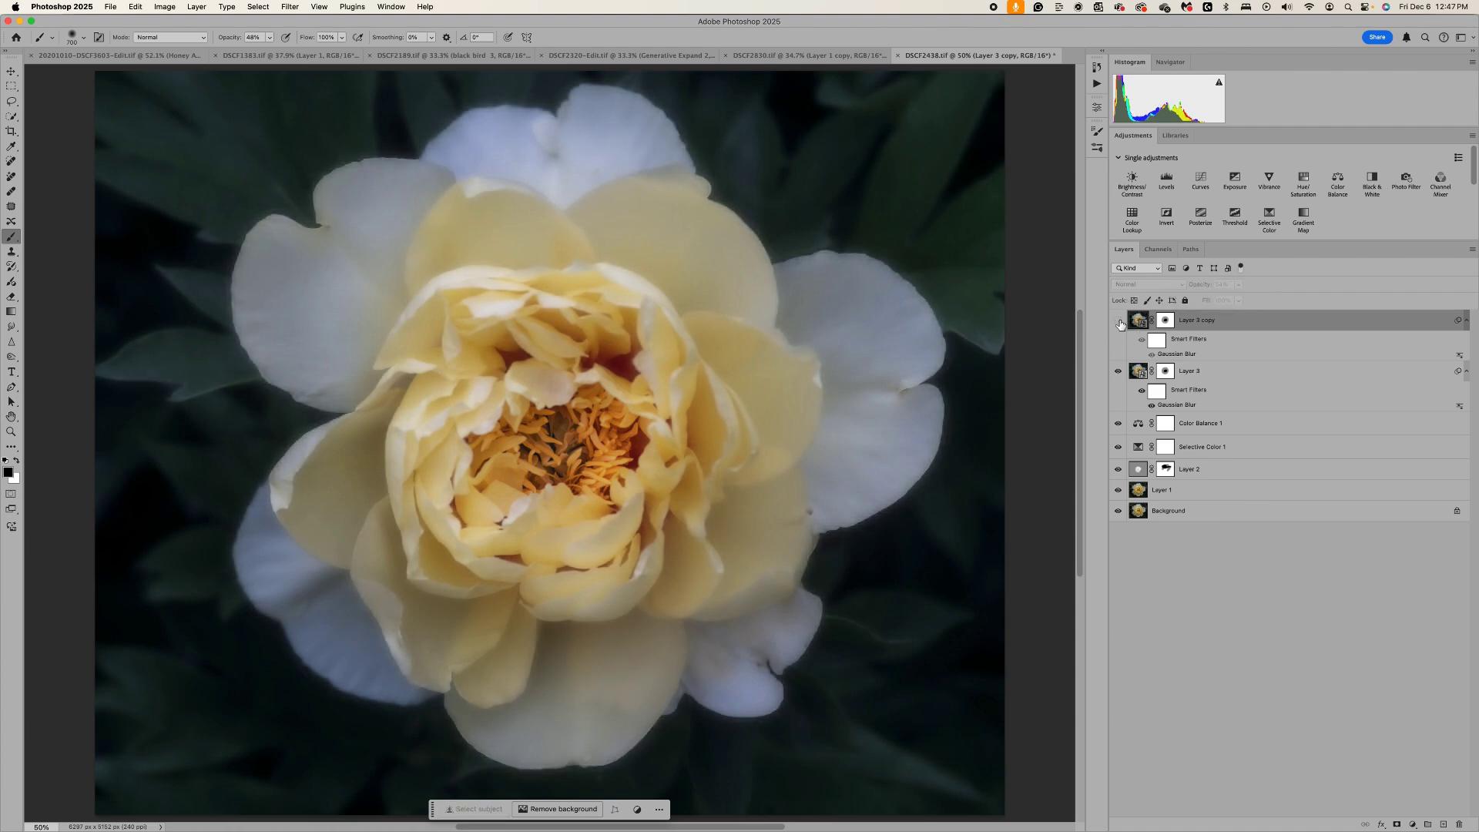
{"action": "left_click", "coordinate": [1118, 324]}
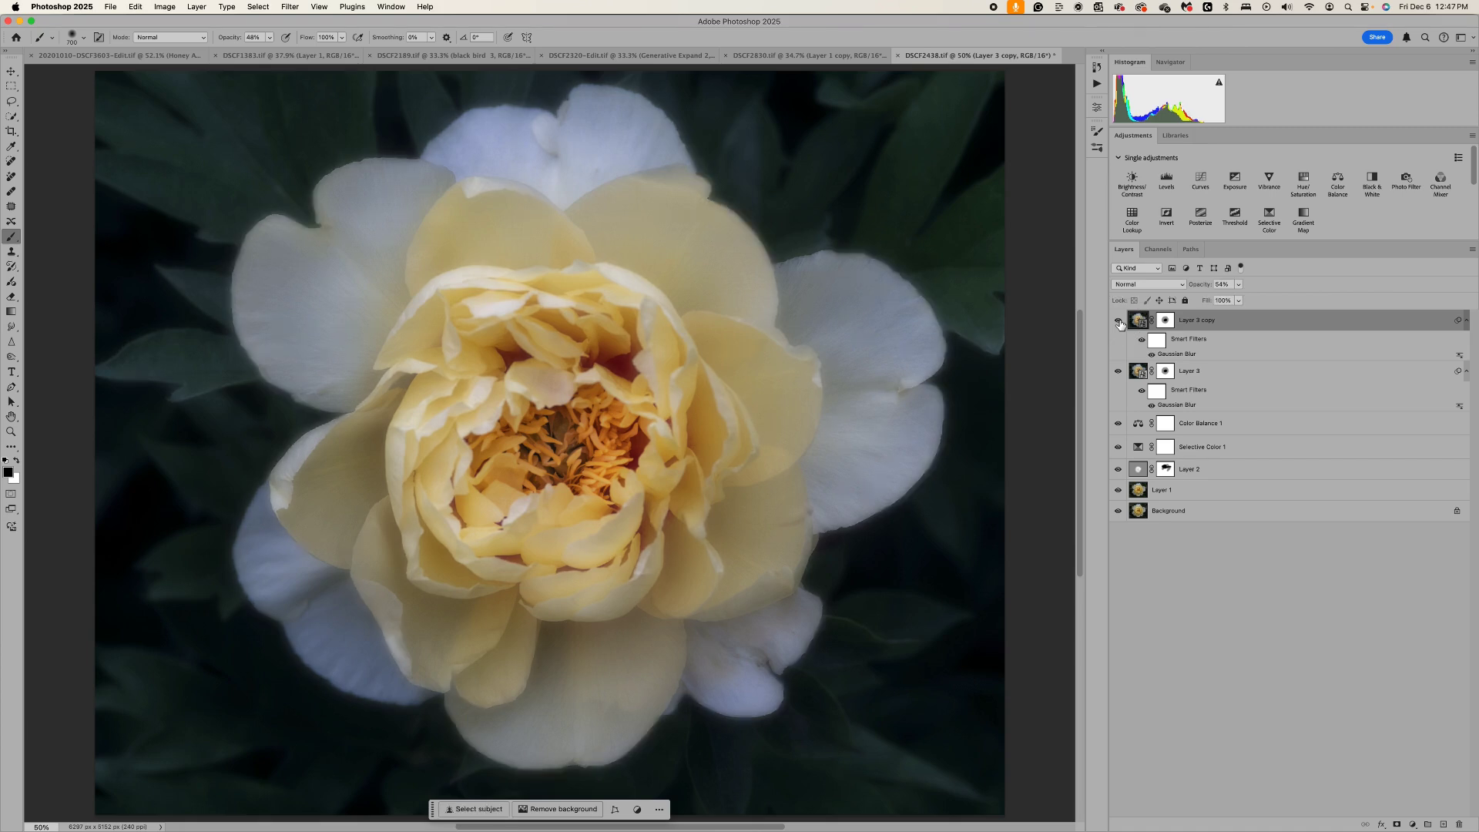
{"action": "left_click", "coordinate": [1119, 324]}
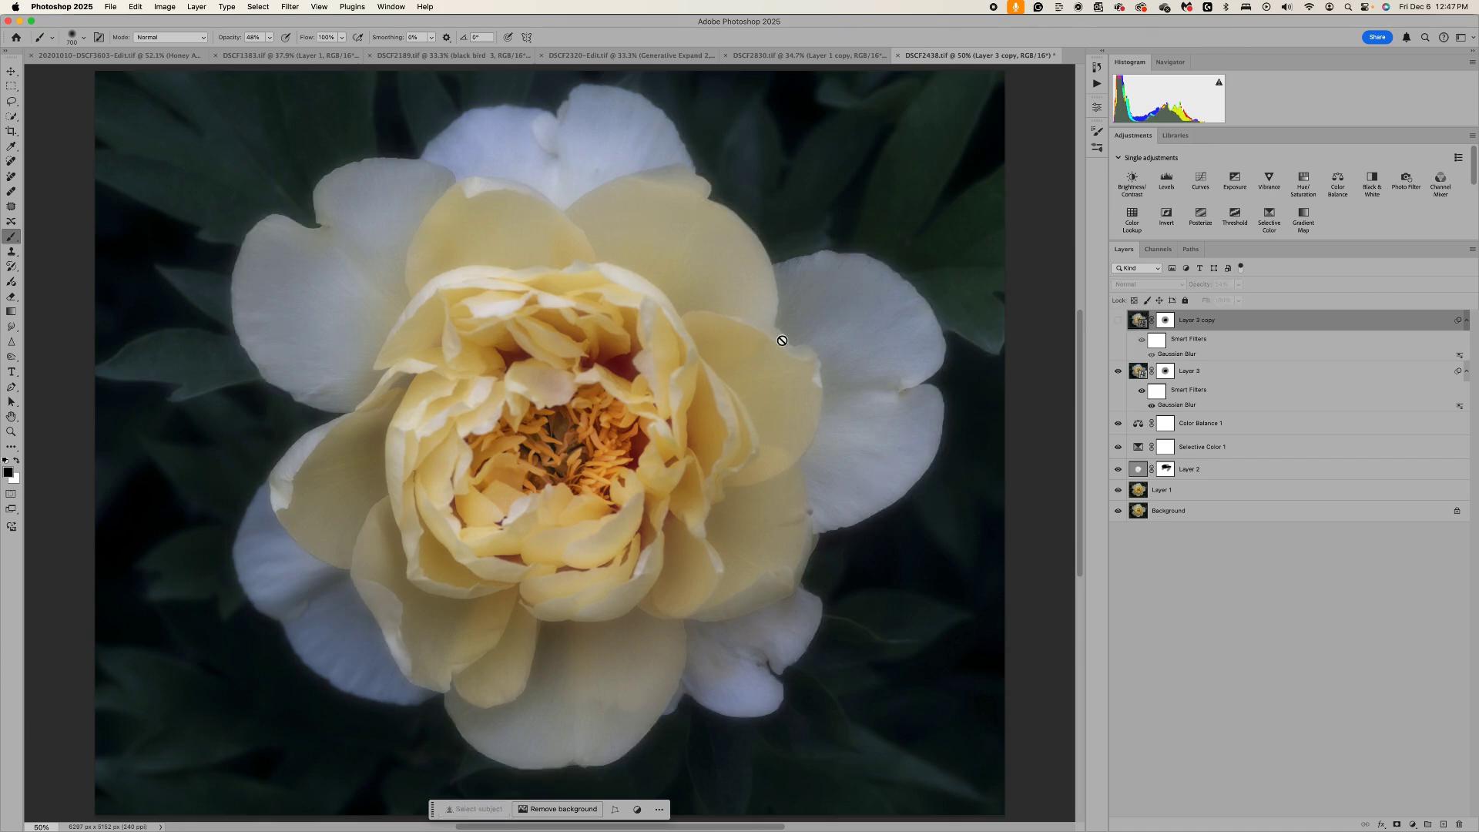
{"action": "scroll", "coordinate": [778, 335], "scroll_direction": "up", "scroll_amount": 3}
{"action": "scroll", "coordinate": [1061, 331], "scroll_direction": "up", "scroll_amount": 2}
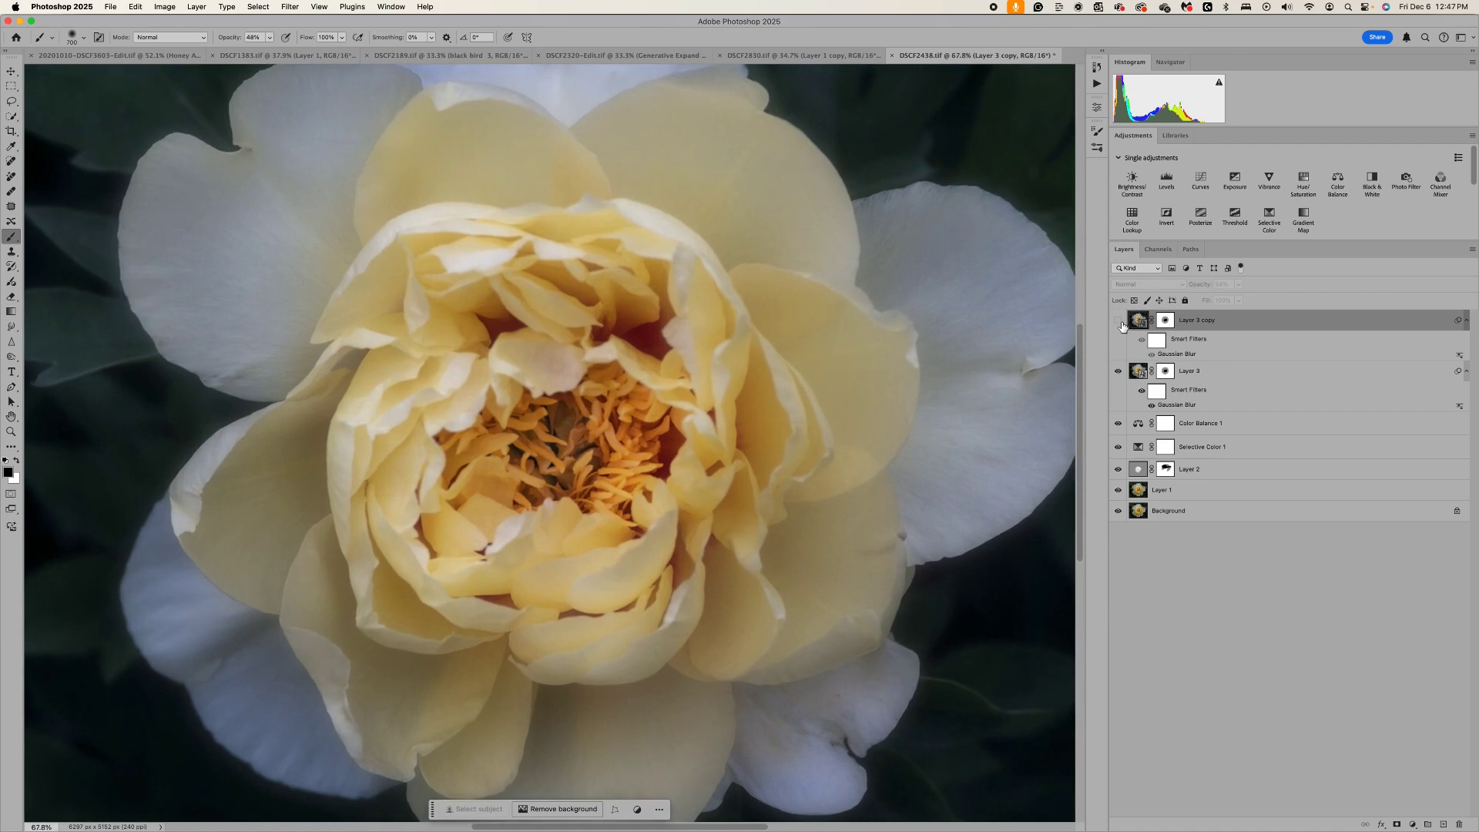
Compare with and without Layer 3 copy, raise its opacity to 100%, and zoom back out
{"action": "left_click", "coordinate": [1118, 322]}
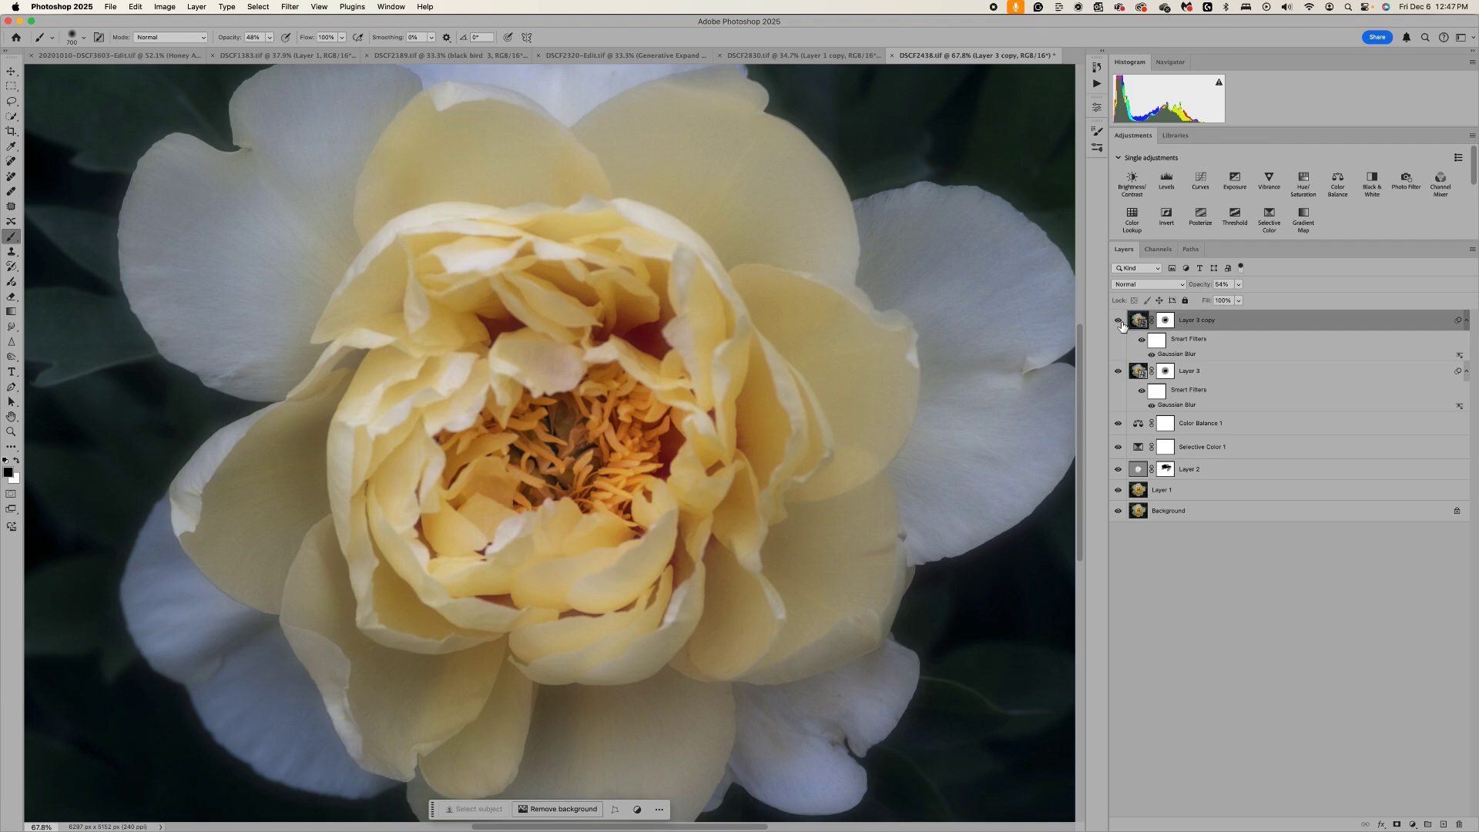
{"action": "left_click", "coordinate": [1121, 324]}
{"action": "left_click", "coordinate": [1119, 322]}
{"action": "left_click_drag", "start_coordinate": [1238, 284], "coordinate": [1270, 303]}
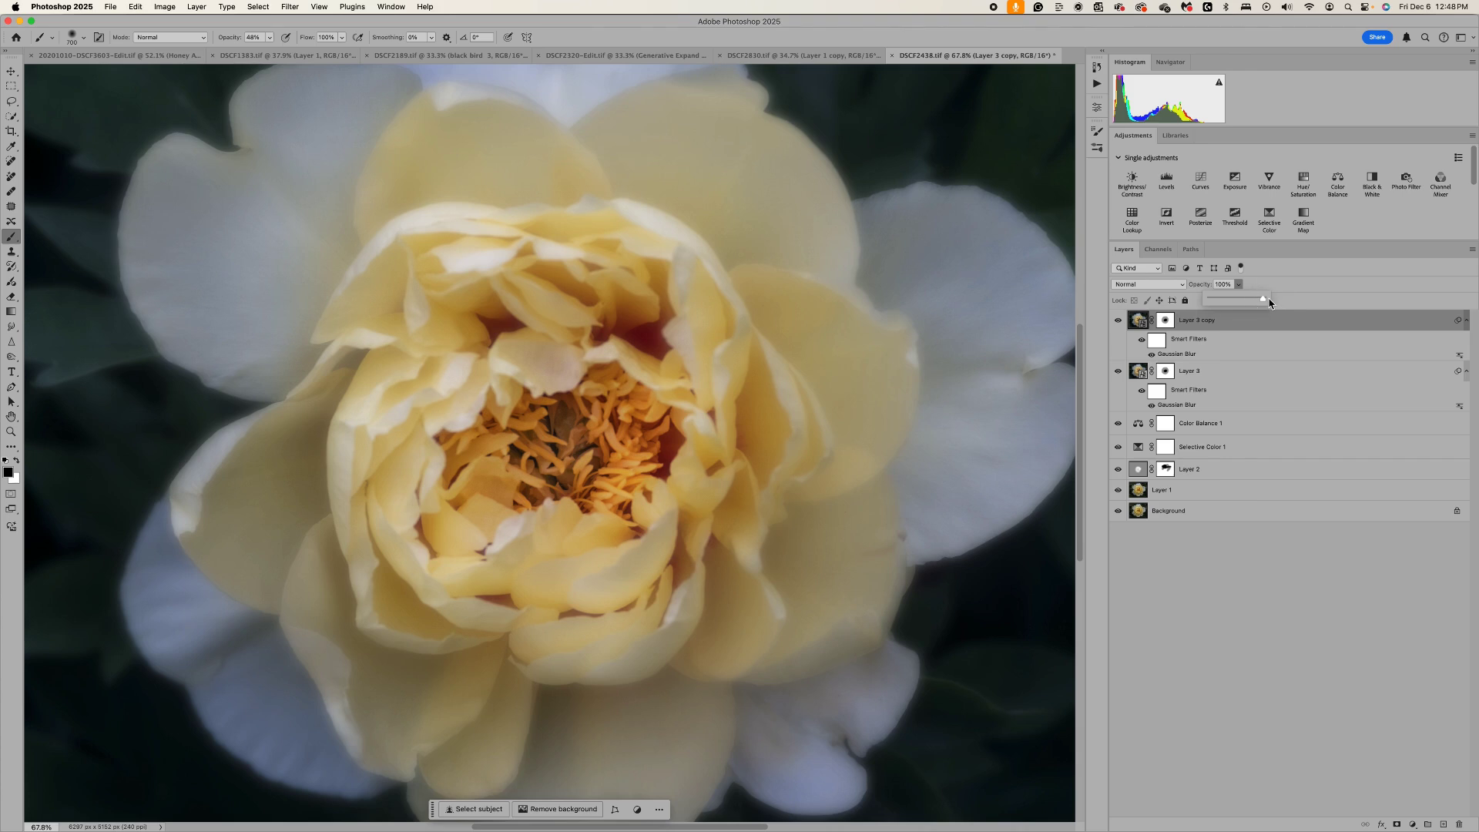
{"action": "left_click", "coordinate": [1119, 323]}
{"action": "left_click", "coordinate": [1119, 324]}
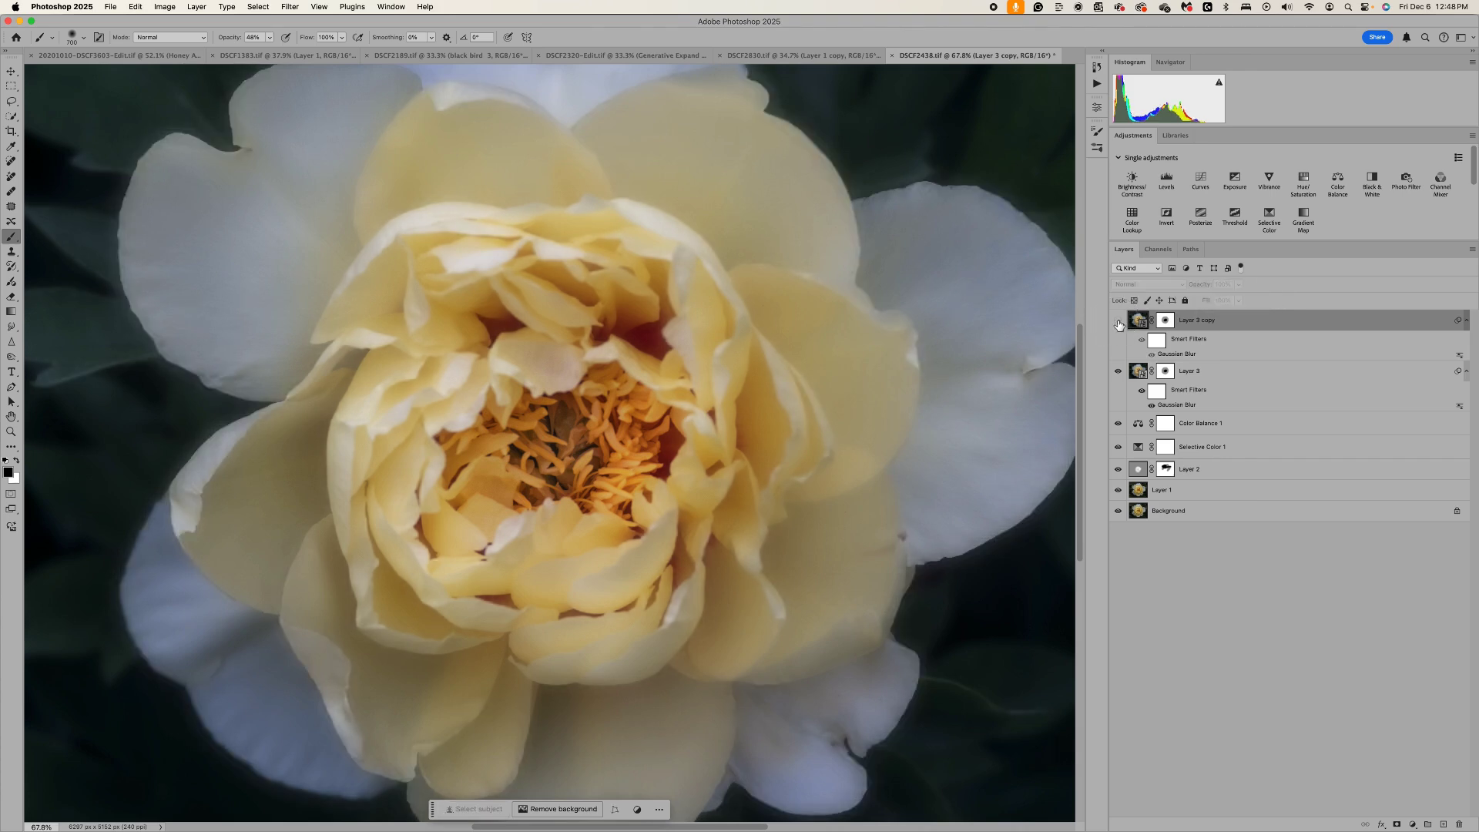
{"action": "left_click", "coordinate": [1119, 324]}
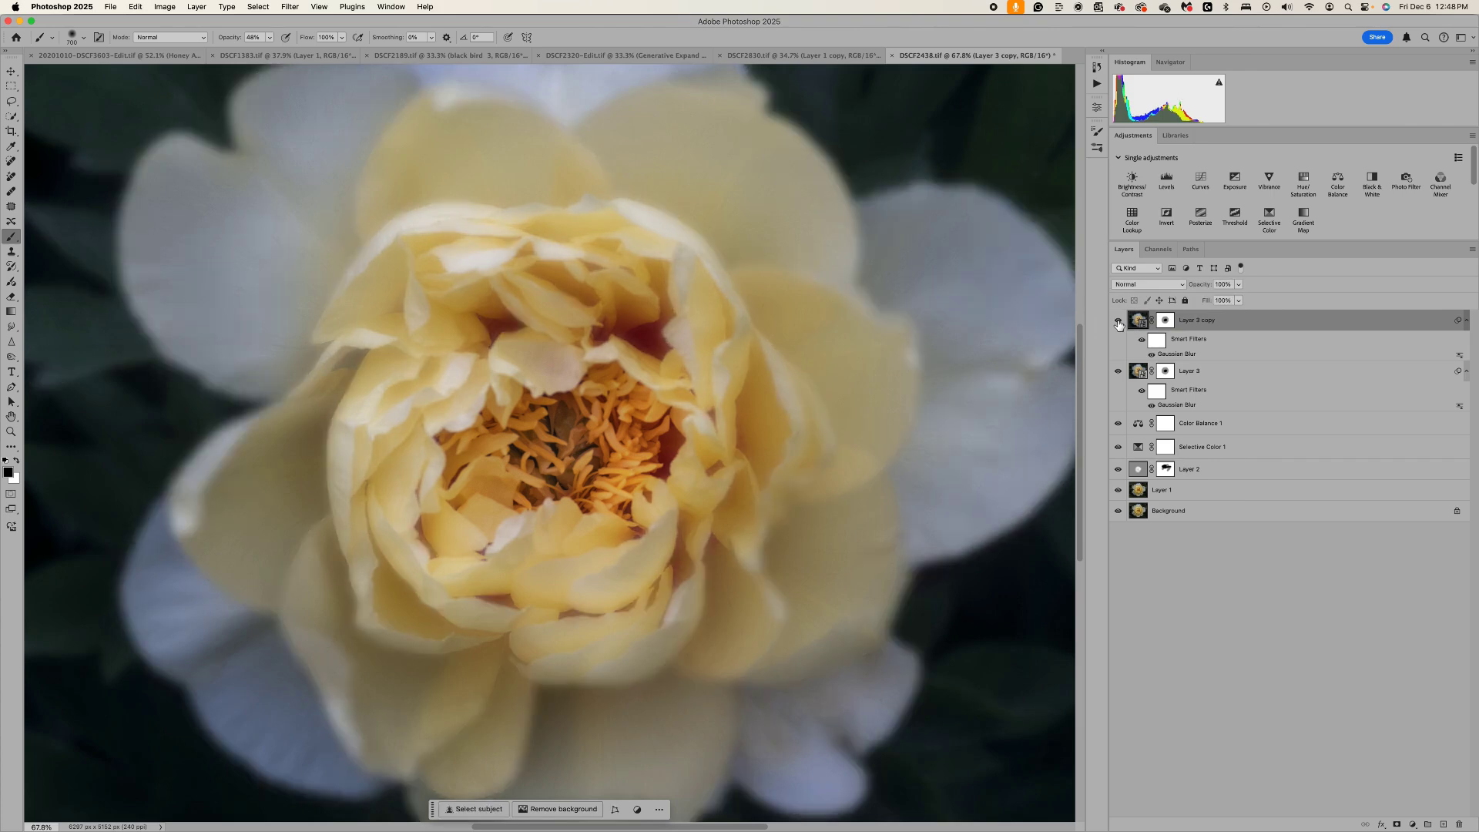
{"action": "scroll", "coordinate": [587, 181], "scroll_direction": "down", "scroll_amount": 2}
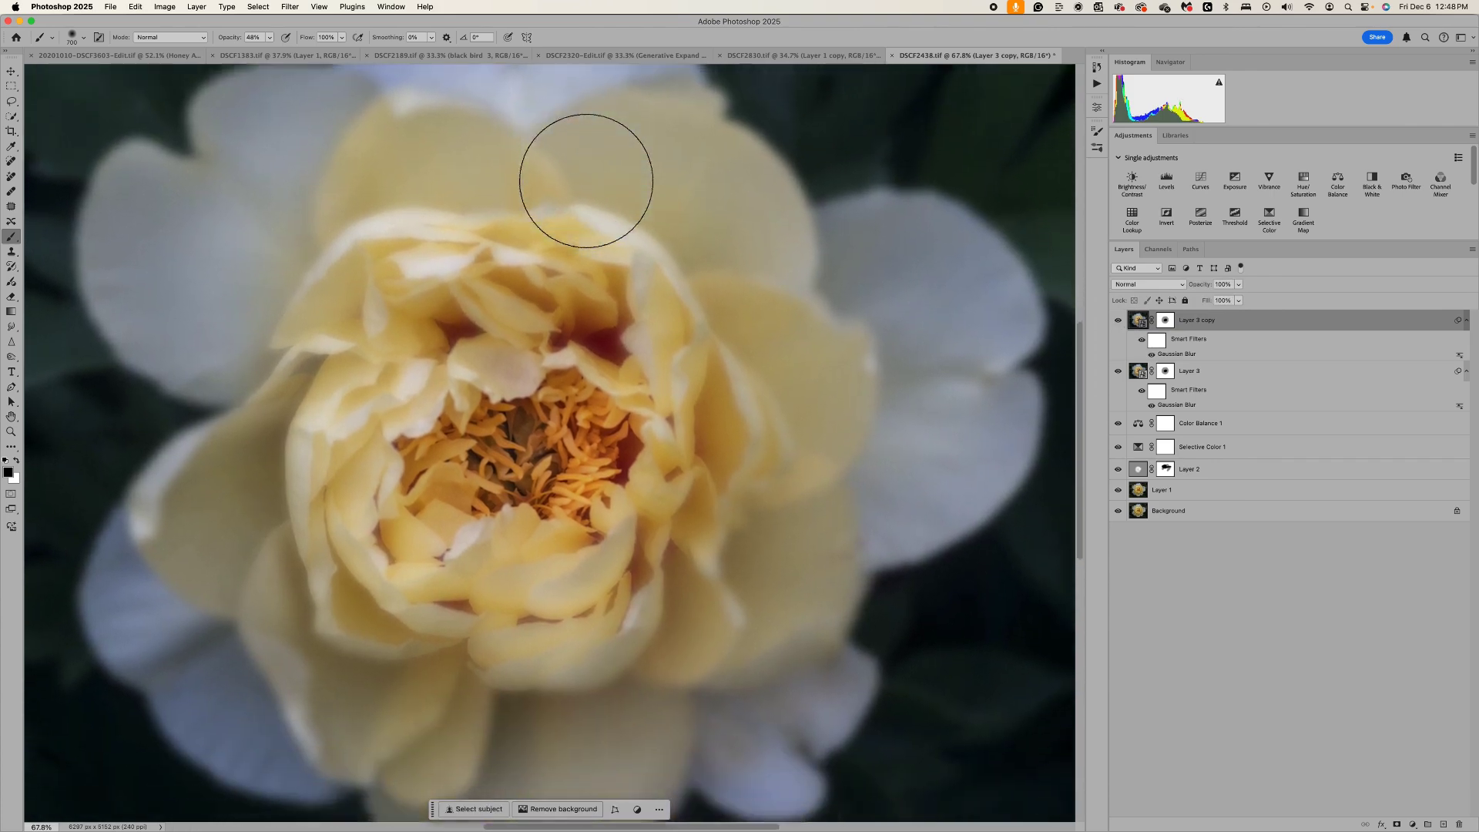
{"action": "scroll", "coordinate": [584, 169], "scroll_direction": "down", "scroll_amount": 5}
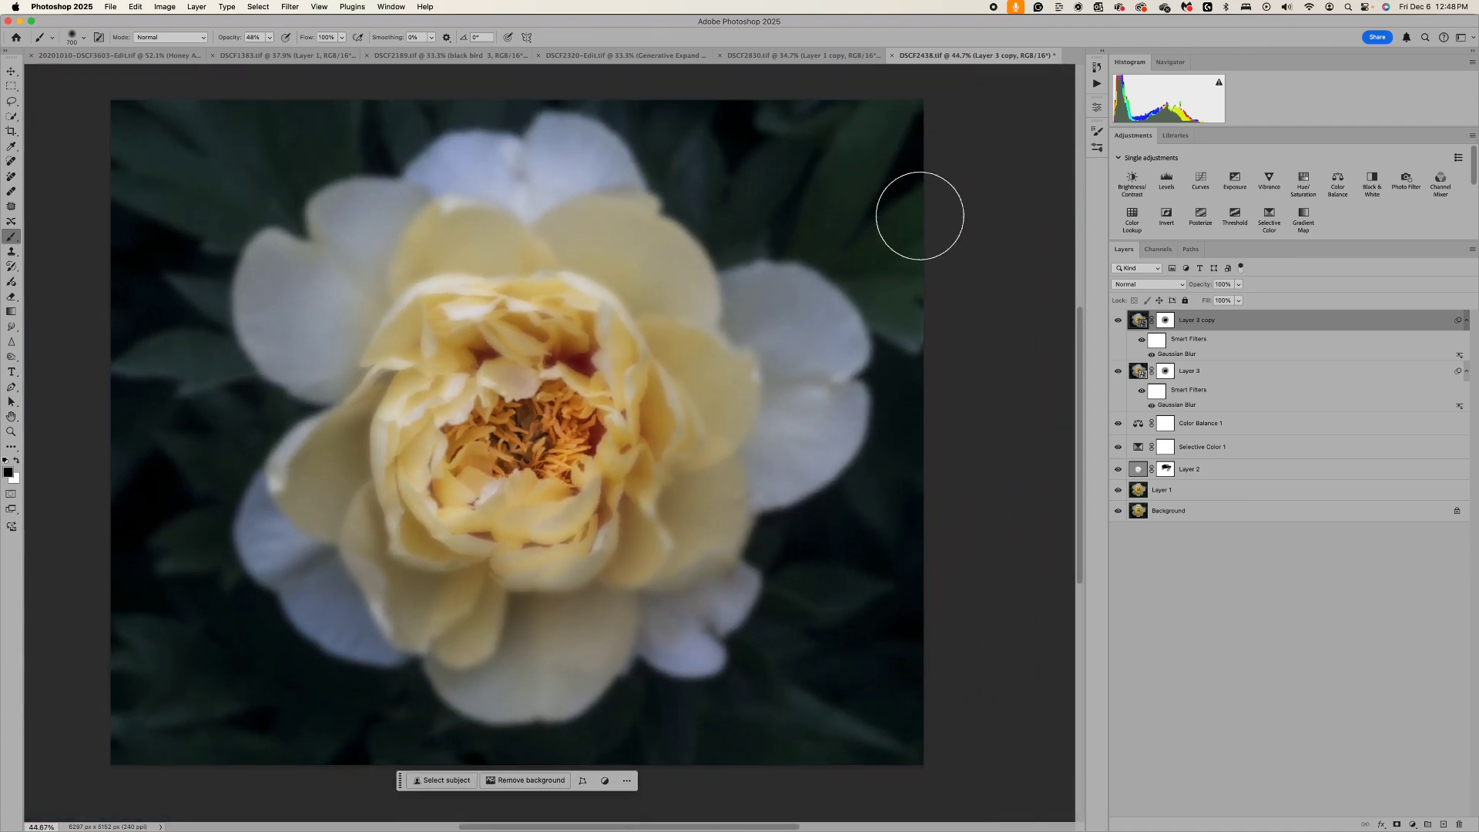
Lower Layer 3 copy's opacity to 70% to soften its extra blur over the peony
{"action": "left_click", "coordinate": [1238, 285]}
{"action": "left_click_drag", "start_coordinate": [1227, 302], "coordinate": [1225, 303]}
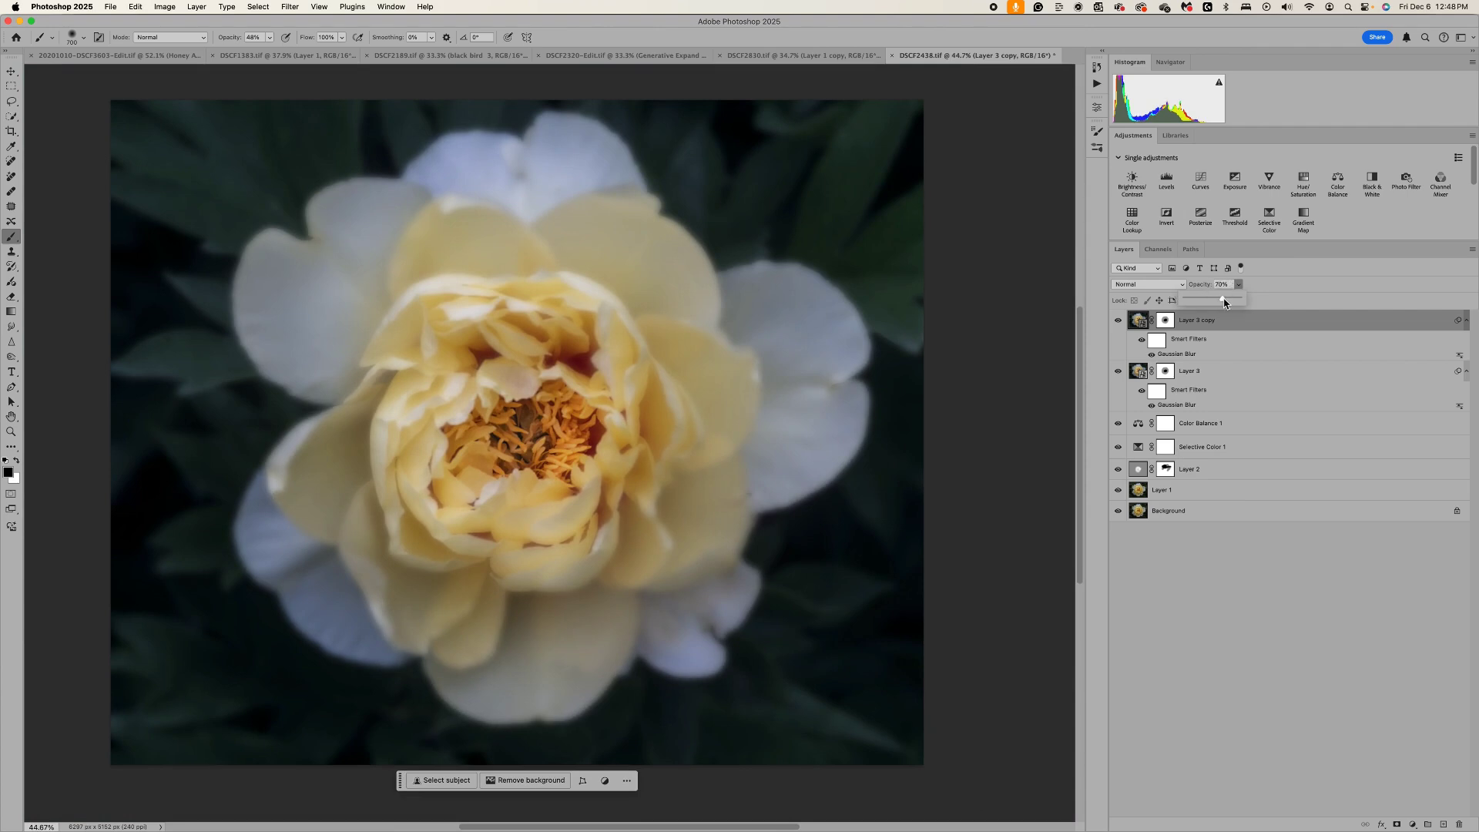
{"action": "left_click", "coordinate": [1120, 324]}
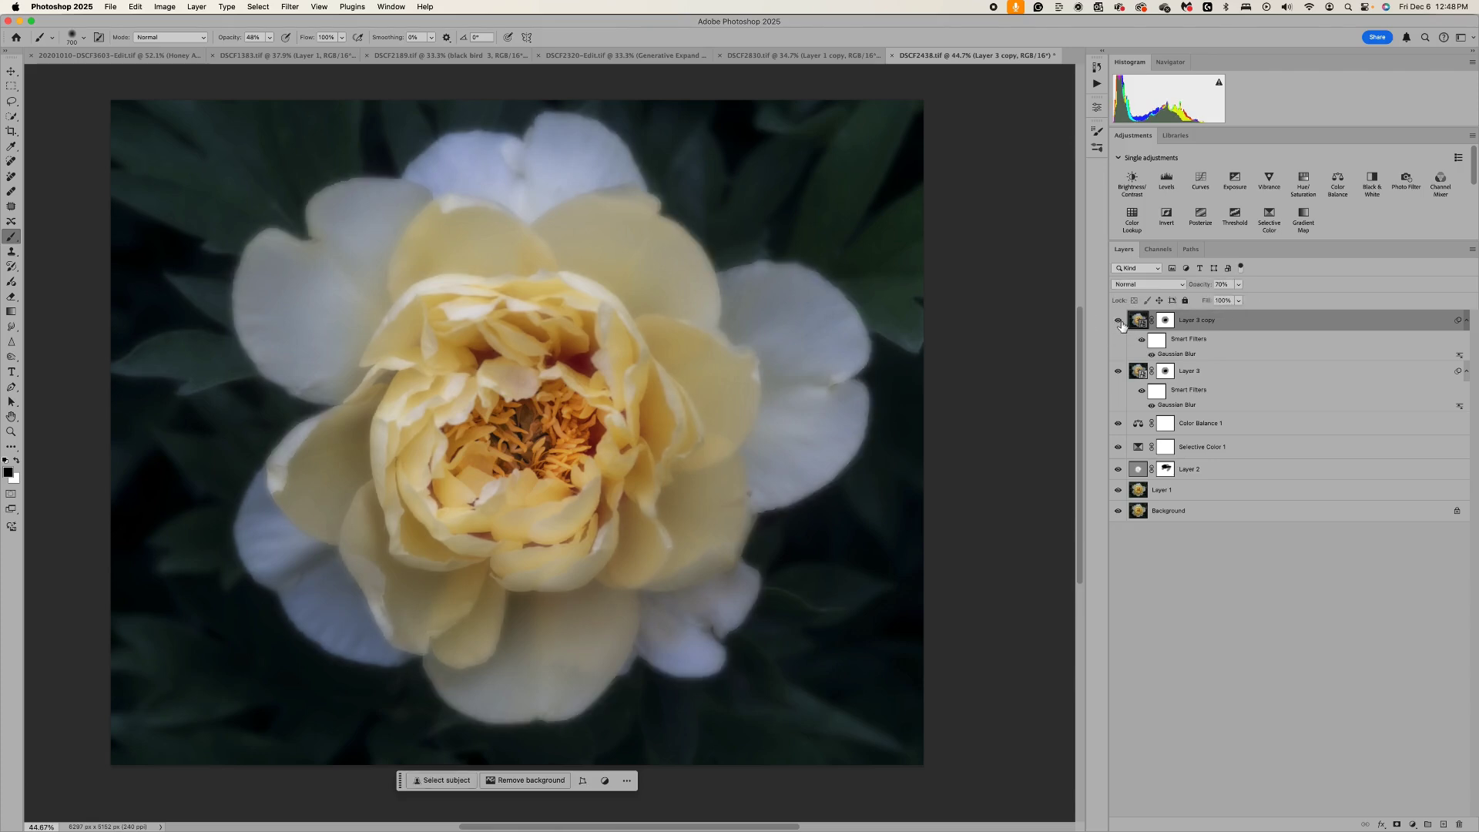